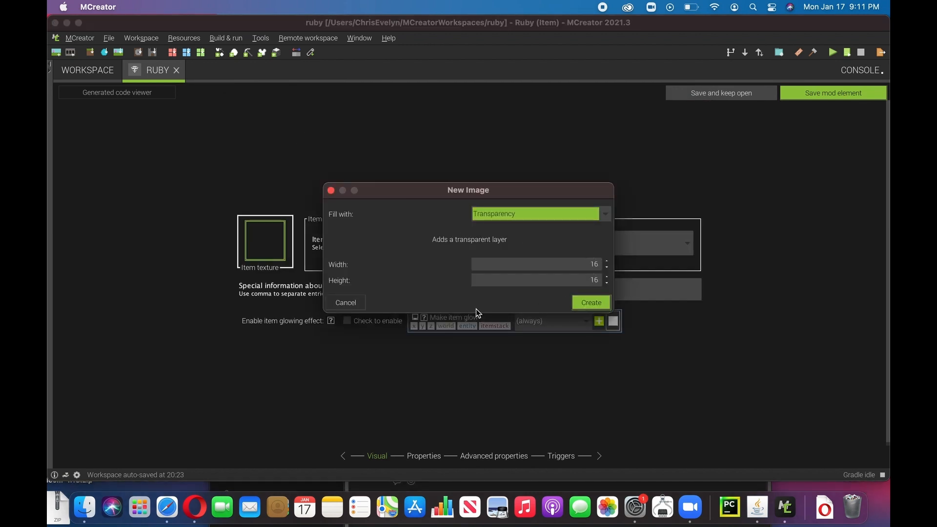
# Create a 16 by 16 transparent image and assign the gem9 texture to layer 2 of its generator template
pyautogui.click(579, 307)
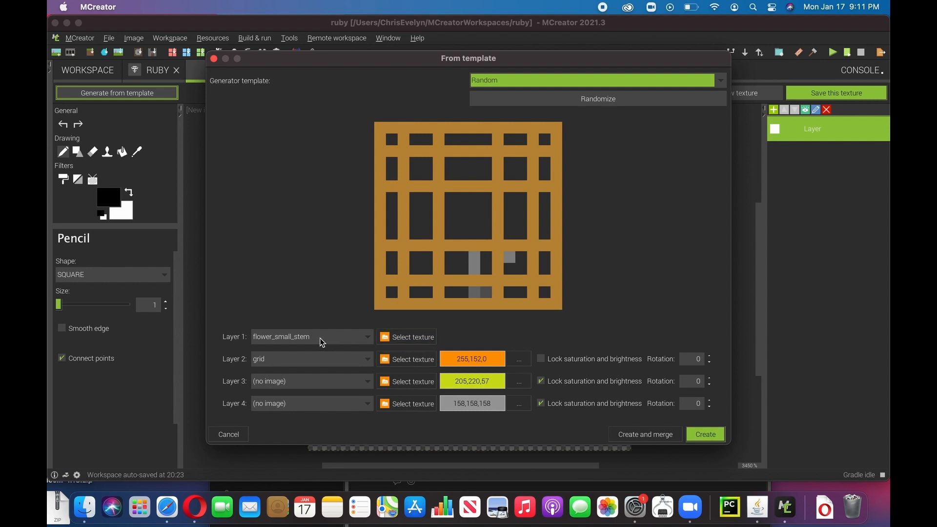
pyautogui.click(396, 359)
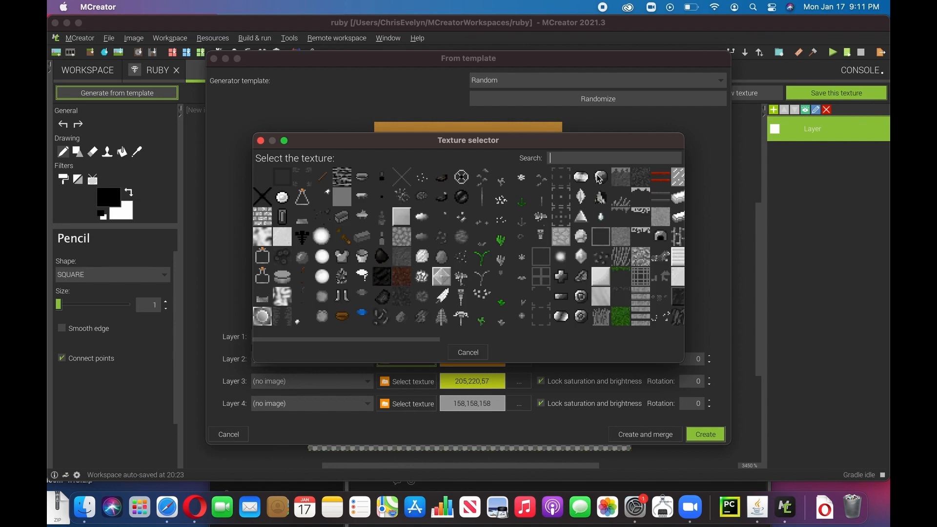
pyautogui.doubleClick(596, 176)
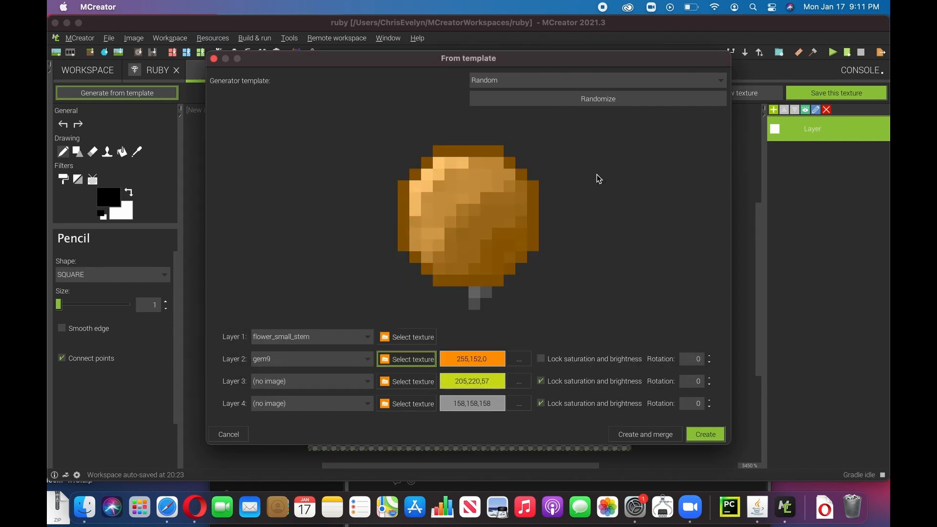
# Search the textures for "gem" and change layer 2's texture to gem5
pyautogui.click(423, 354)
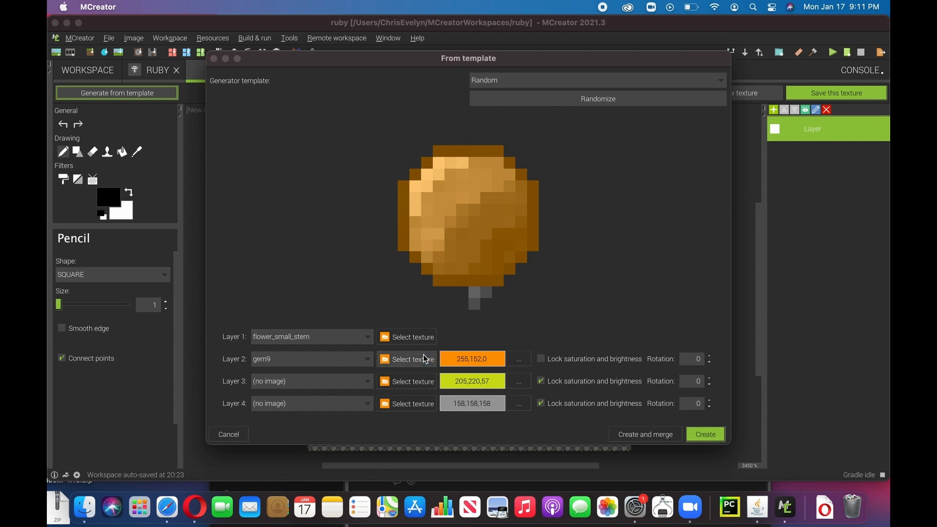
pyautogui.write('gem')
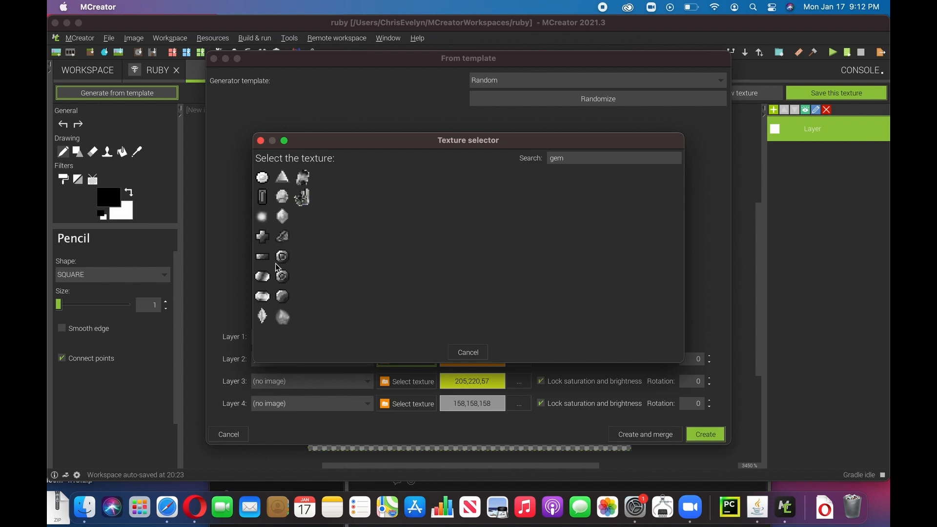
pyautogui.click(283, 218)
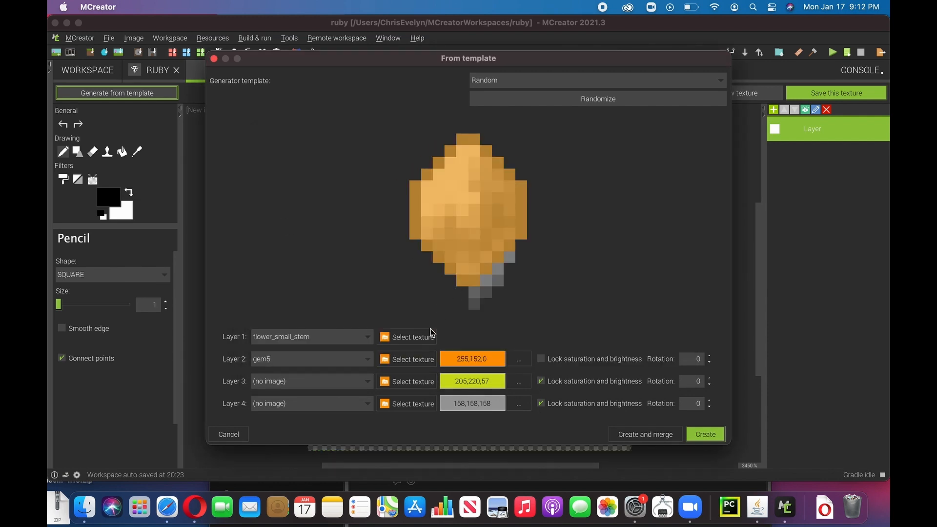
pyautogui.click(429, 359)
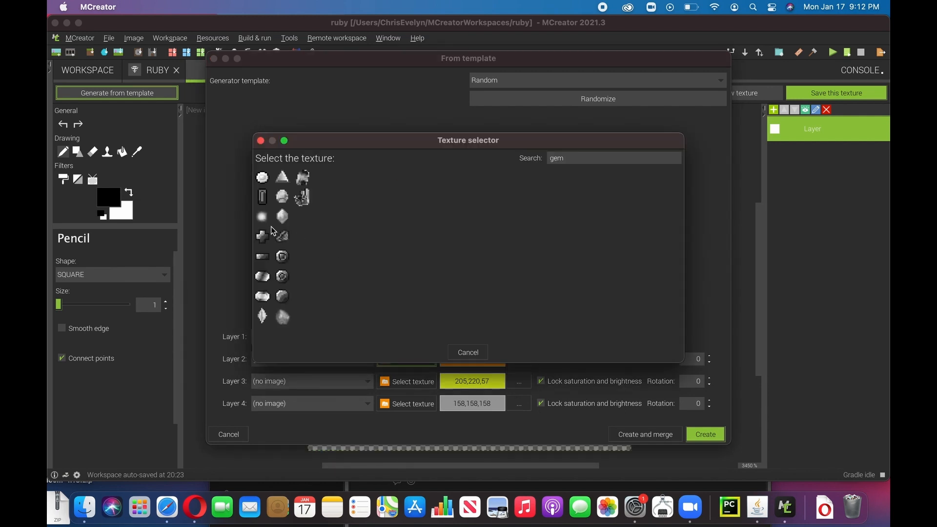
pyautogui.click(283, 217)
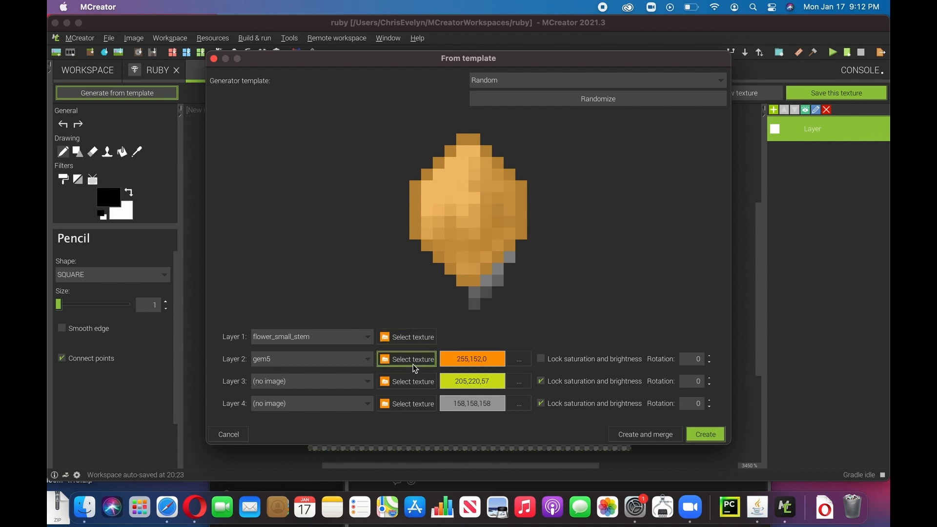
# Search the textures for "gem" and set layer 1's texture to gem5 as well
pyautogui.click(408, 340)
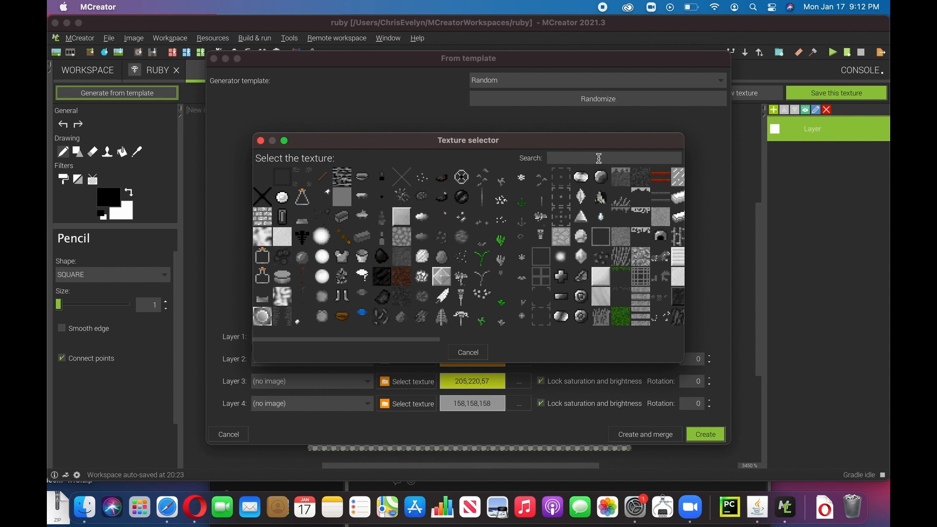
pyautogui.write('gem')
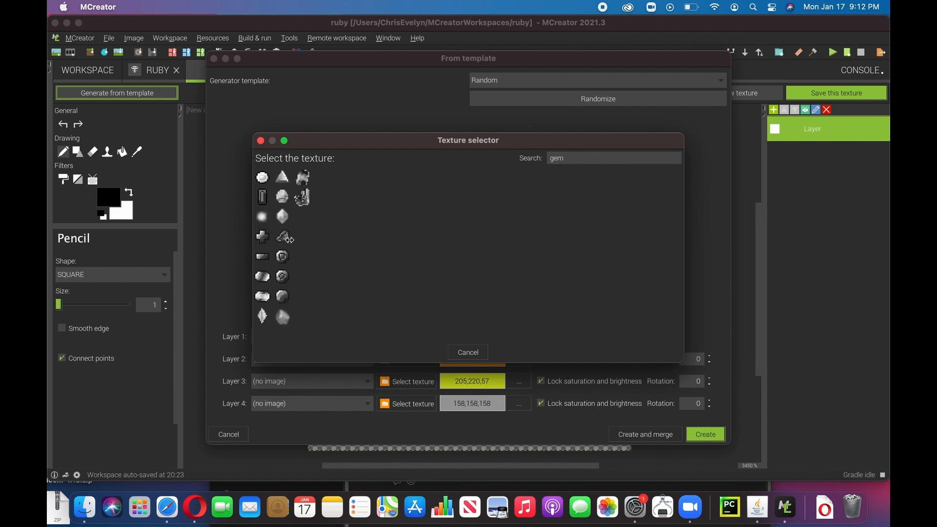
pyautogui.click(284, 220)
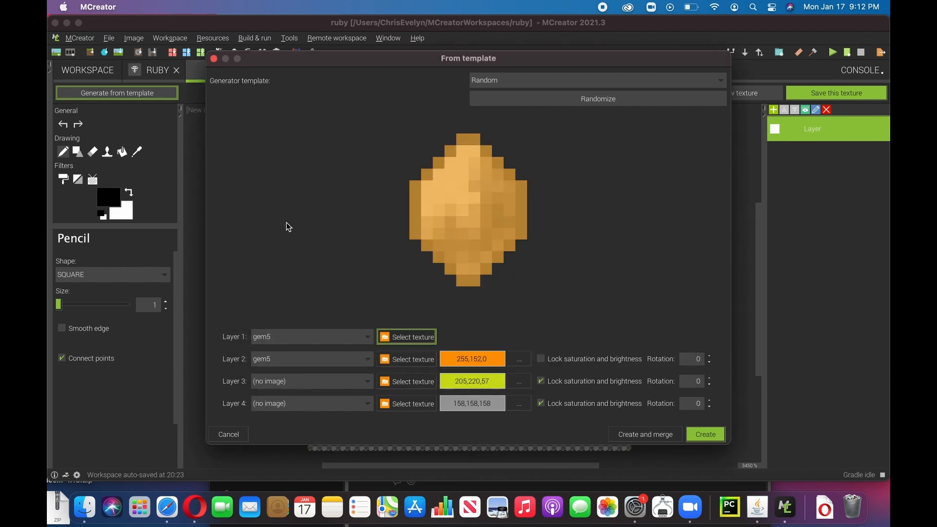
# Recolor layer 2 in HSL mode to a red with hue 7, saturation 92 and lightness 47
pyautogui.click(518, 362)
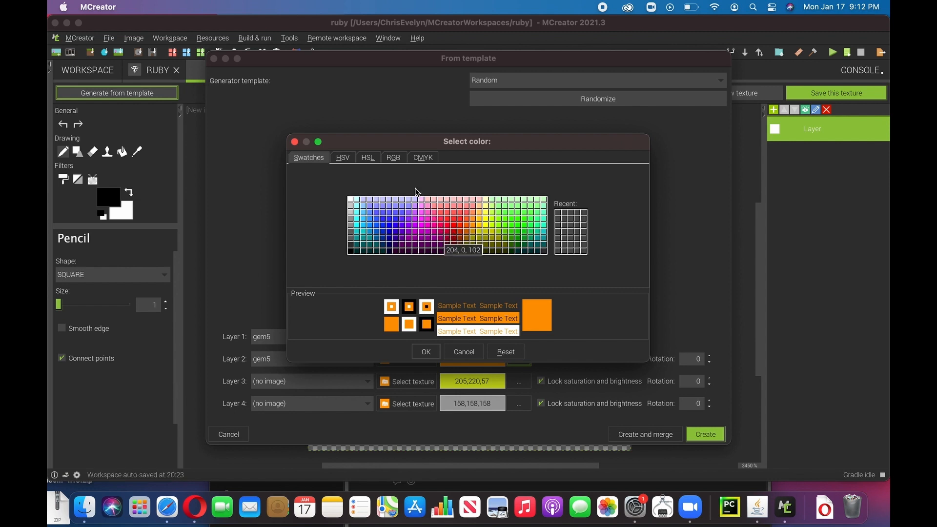
pyautogui.click(344, 159)
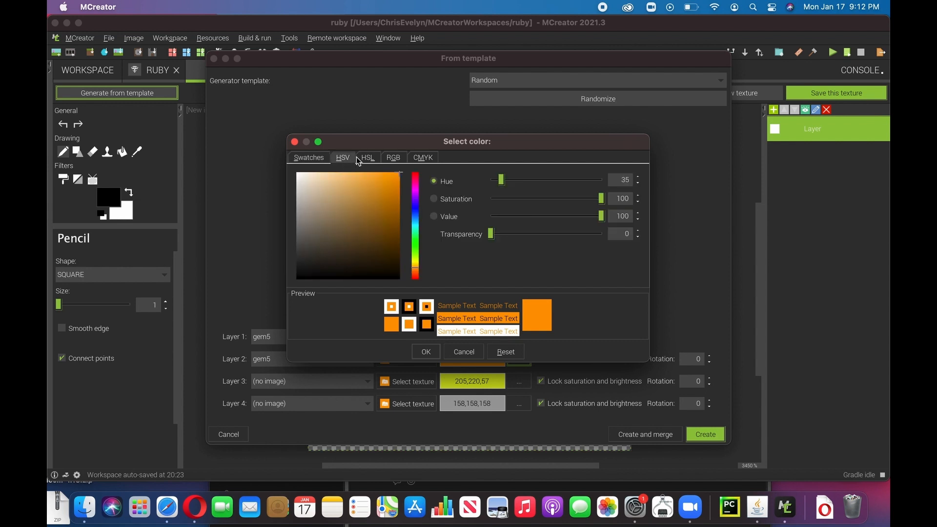
pyautogui.click(363, 161)
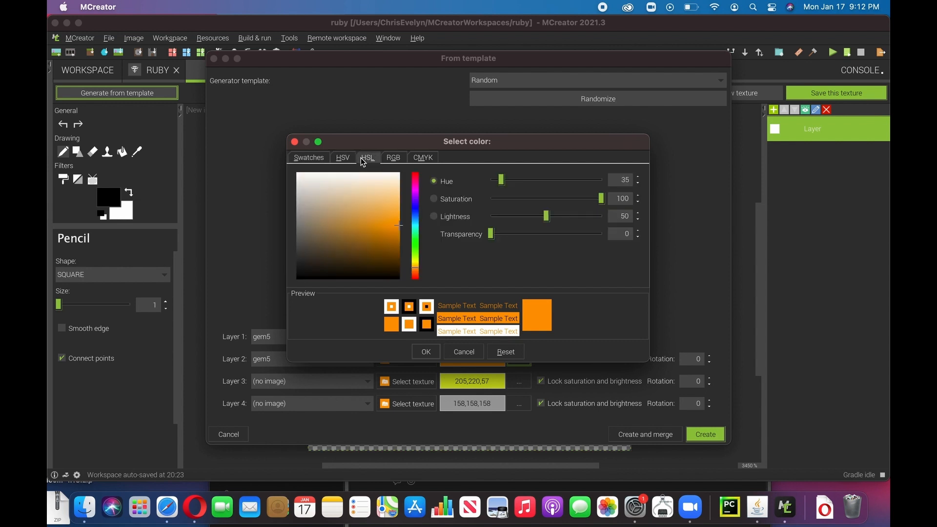
pyautogui.click(415, 277)
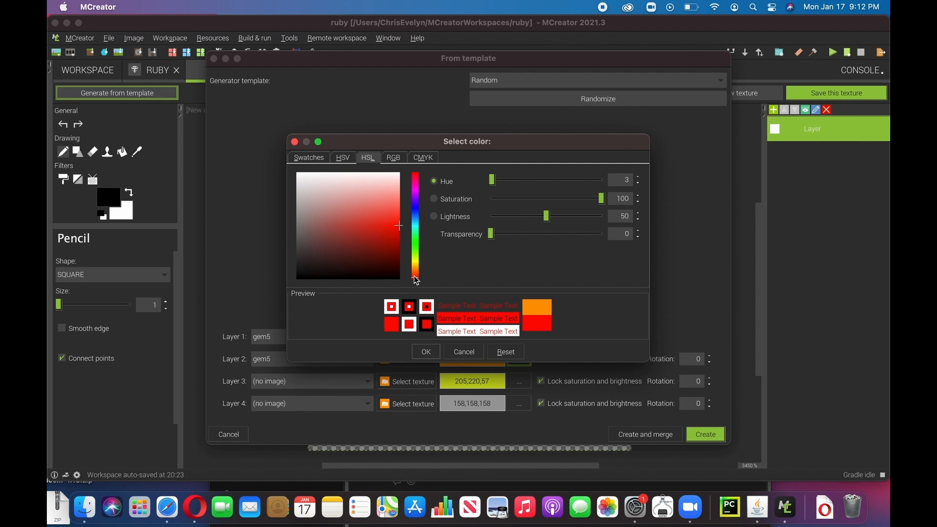
pyautogui.click(415, 277)
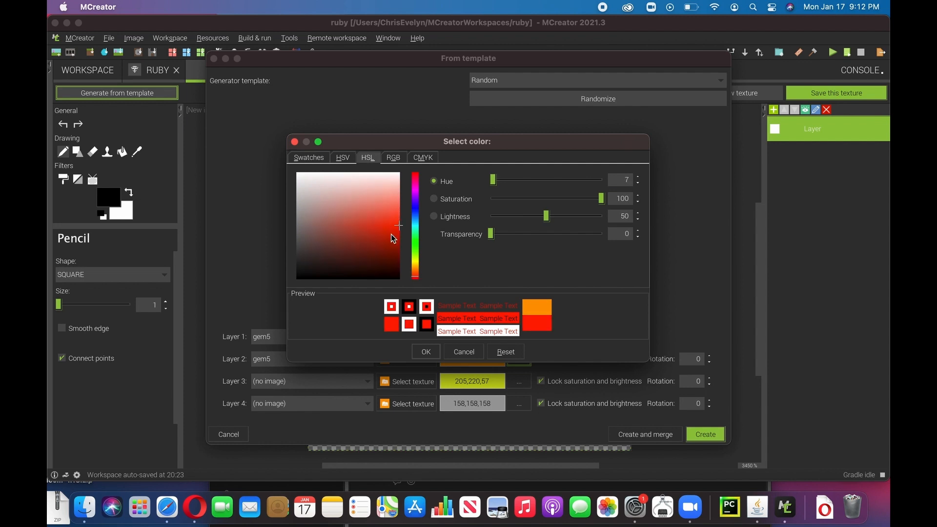
pyautogui.click(391, 233)
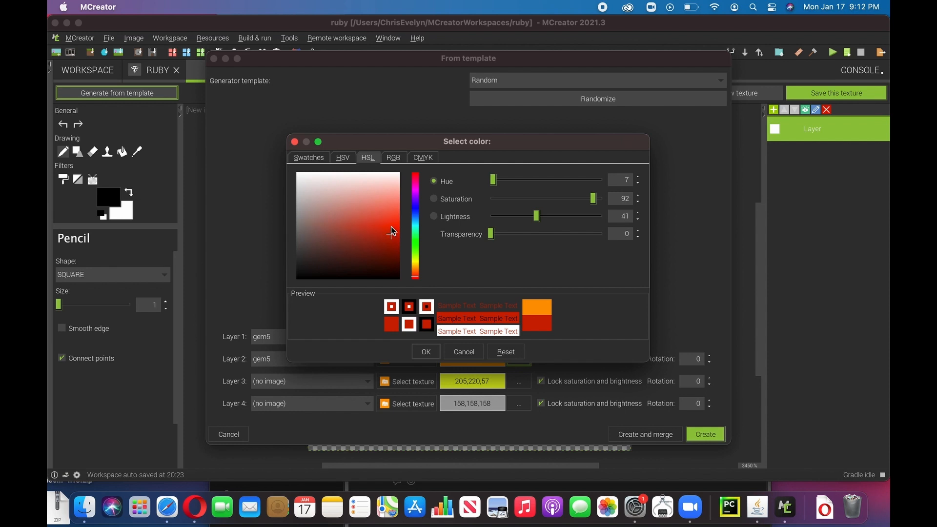
pyautogui.click(391, 227)
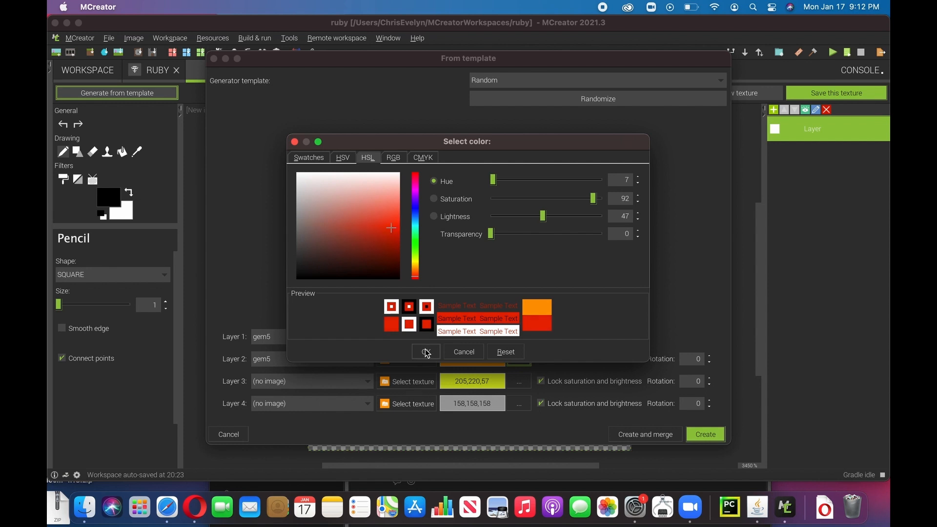
pyautogui.click(427, 353)
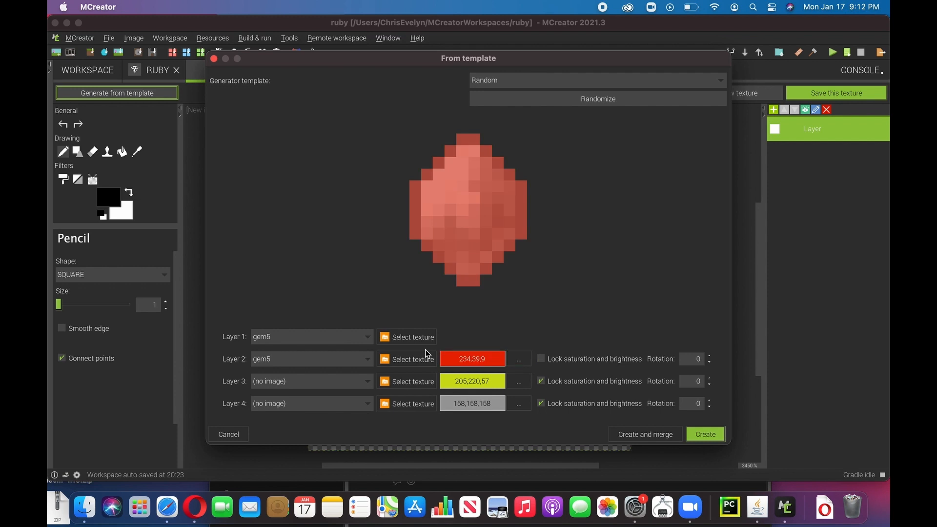
# Shift layer 2's color to a pinkish red with hue 346
pyautogui.click(519, 360)
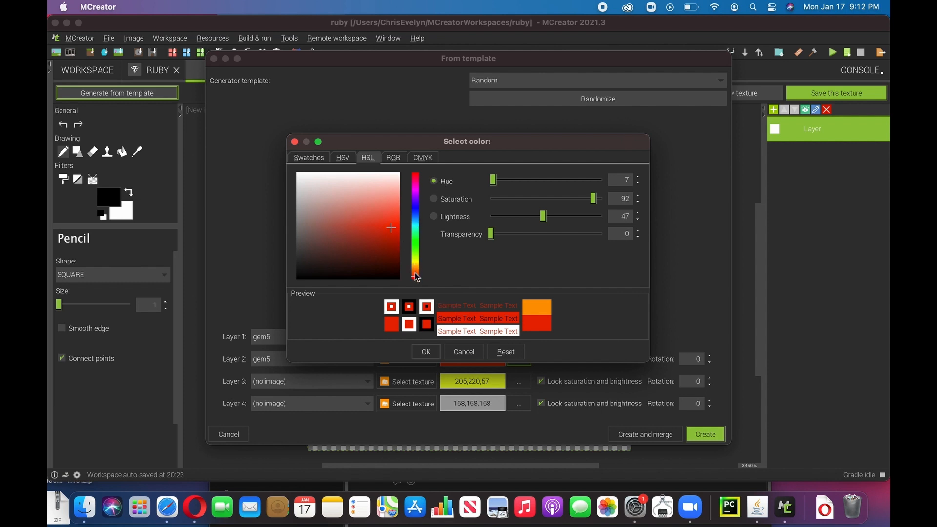
pyautogui.click(417, 184)
pyautogui.click(417, 180)
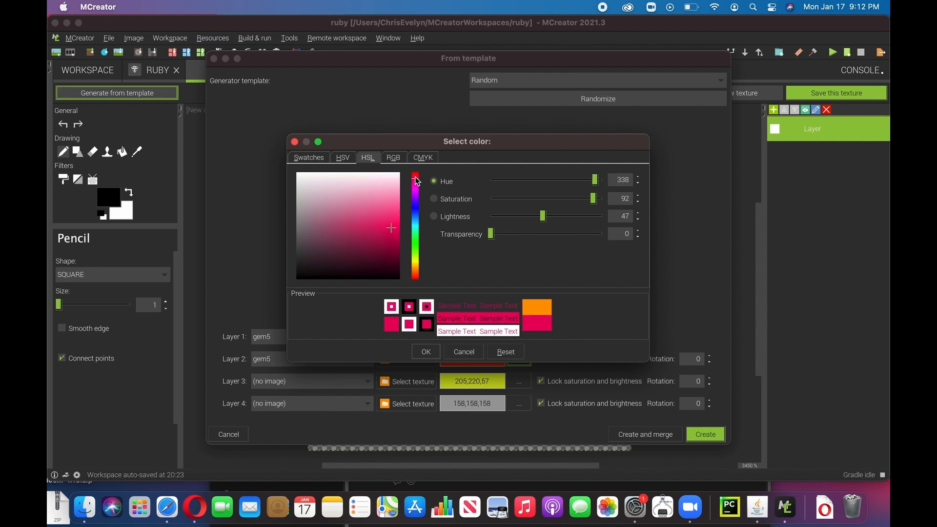
pyautogui.moveTo(417, 179); pyautogui.dragTo(417, 178)
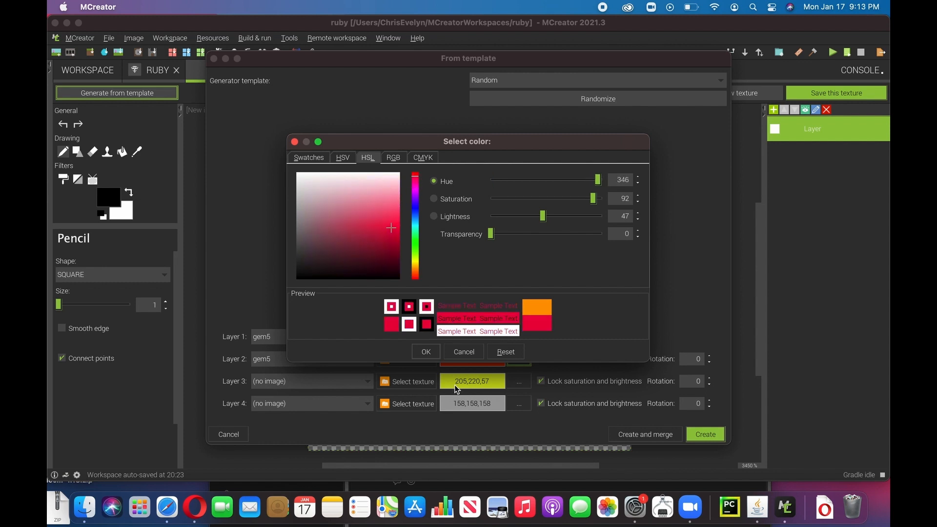
pyautogui.click(437, 355)
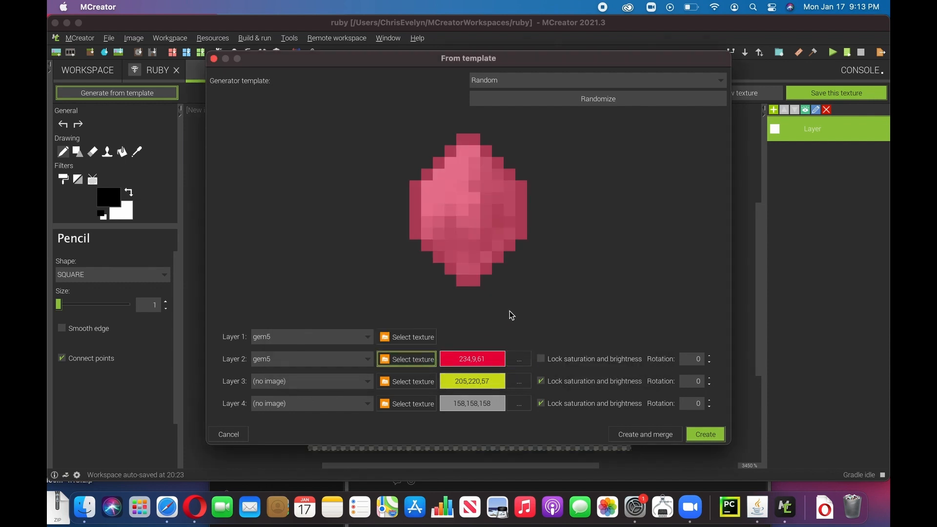
# Set the hue of layer 2's color to 354 for a purer red
pyautogui.click(514, 363)
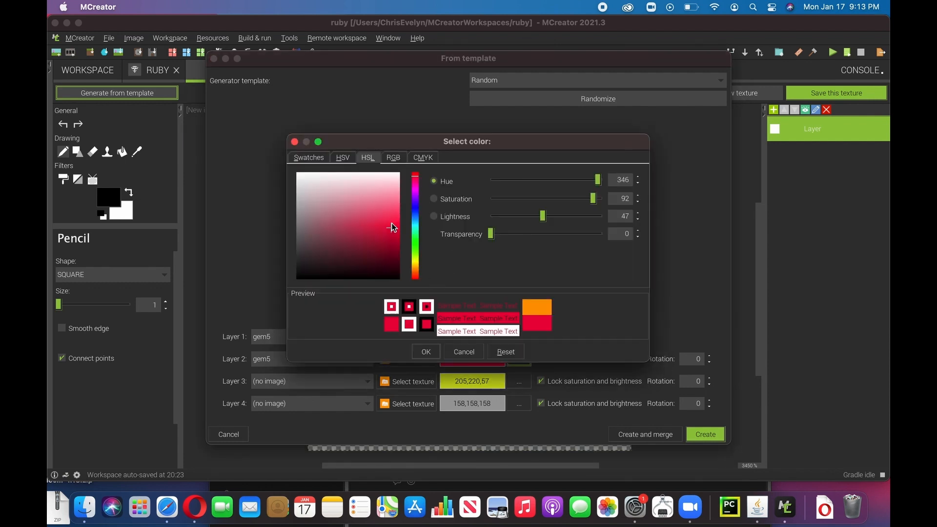
pyautogui.click(416, 175)
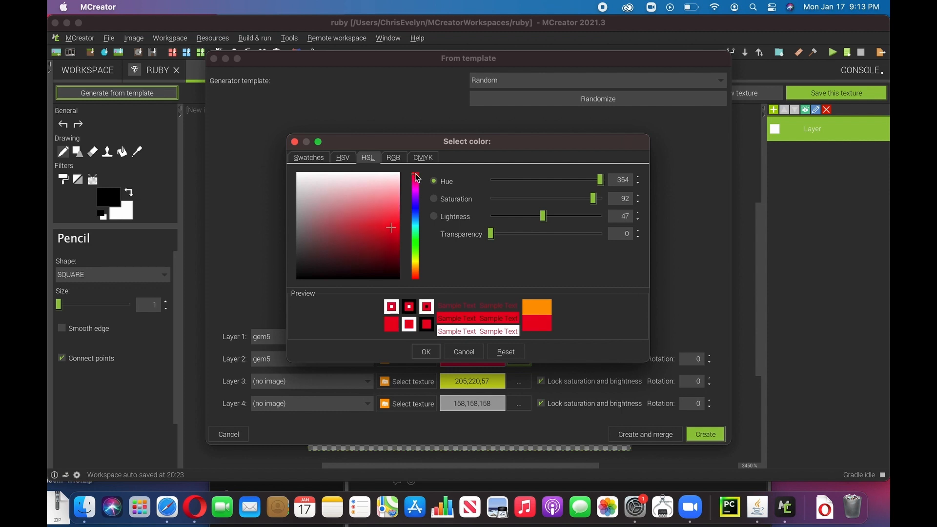
pyautogui.click(426, 352)
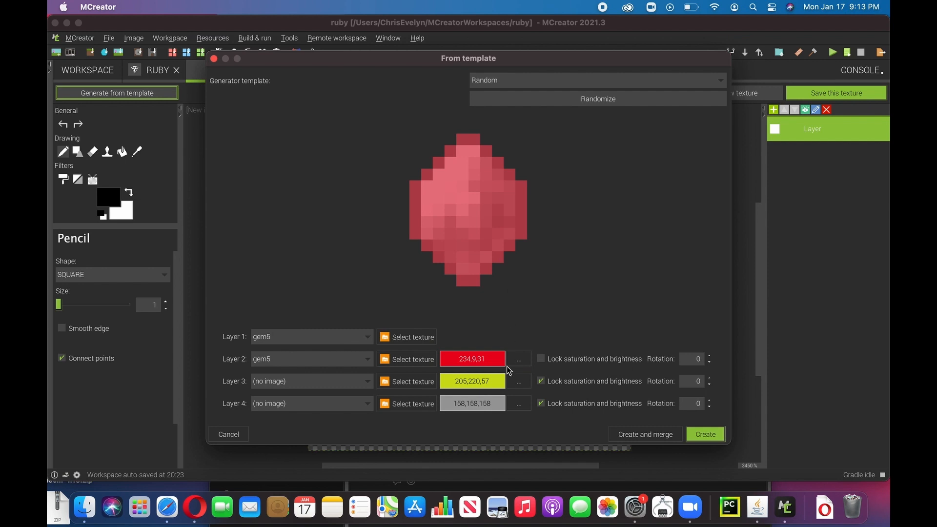
# Change layer 3's color to a pinkish red with hue 348, saturation 97 and lightness 58
pyautogui.click(519, 381)
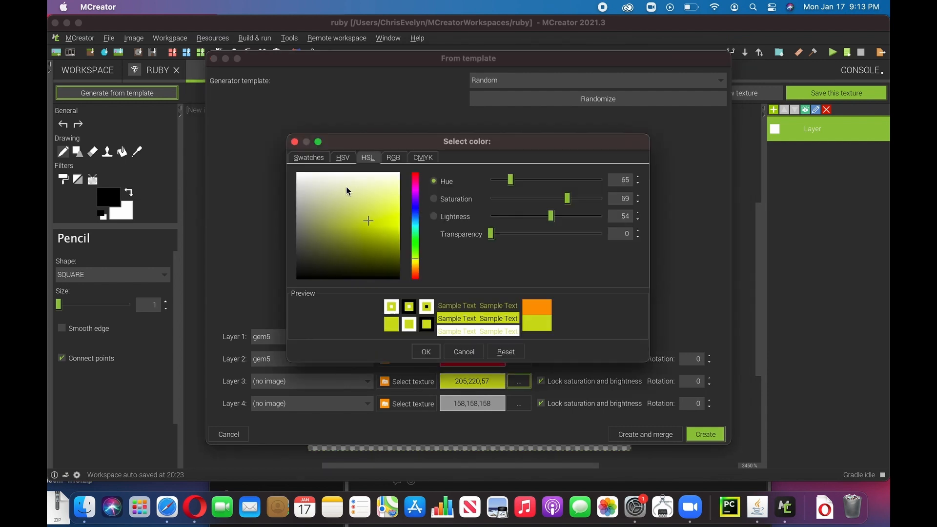
pyautogui.click(414, 175)
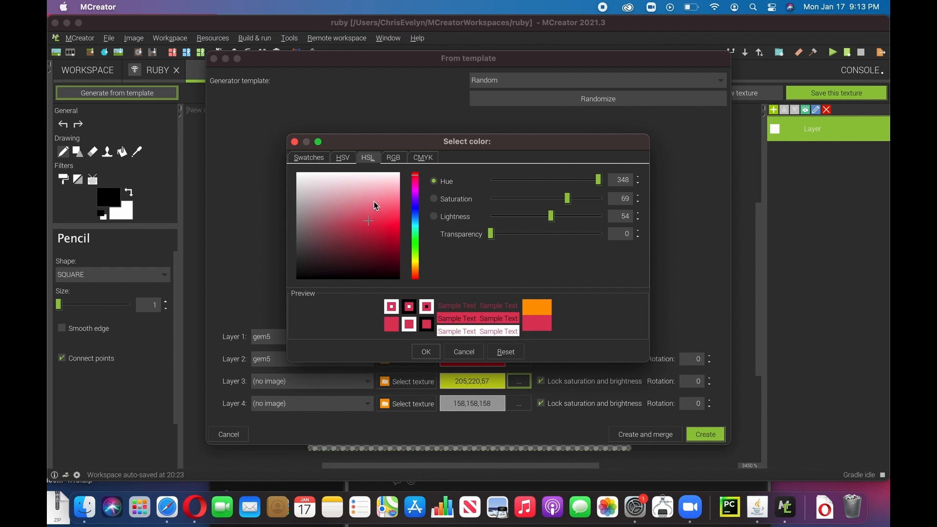
pyautogui.click(398, 226)
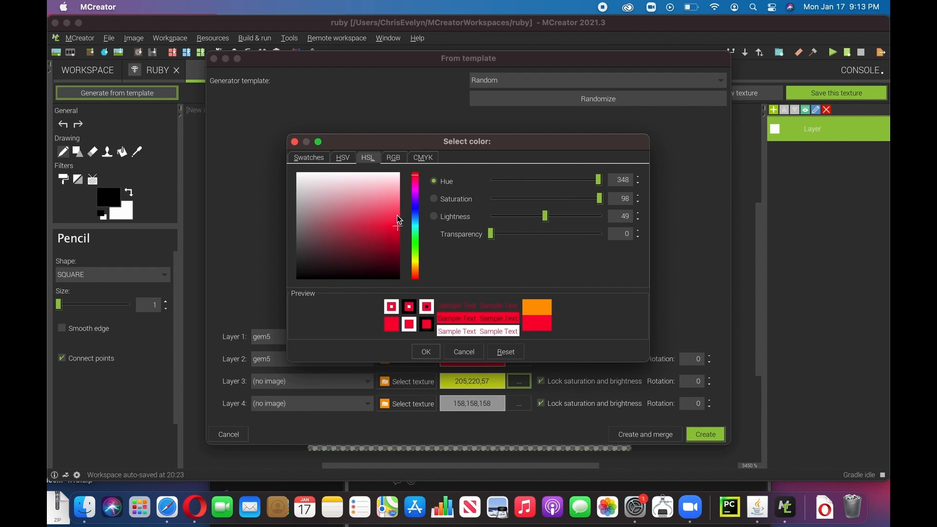
pyautogui.click(397, 215)
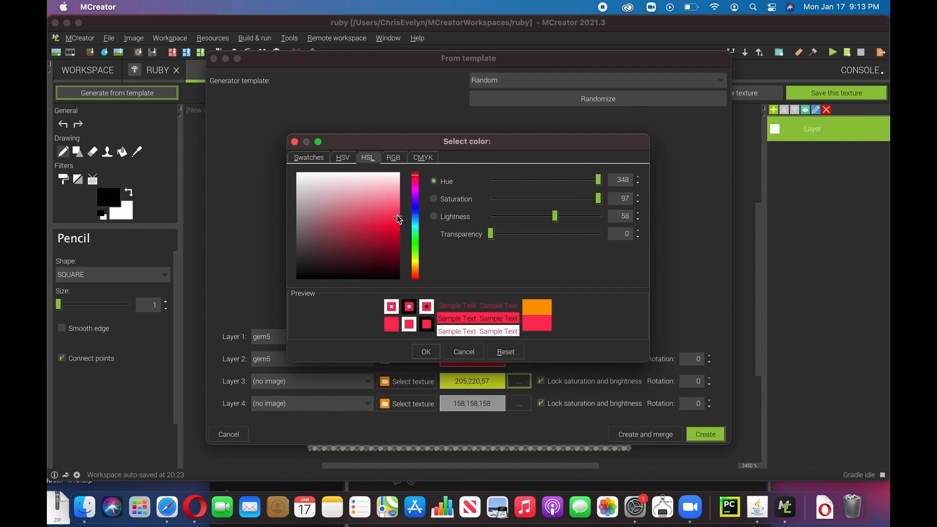
pyautogui.click(425, 352)
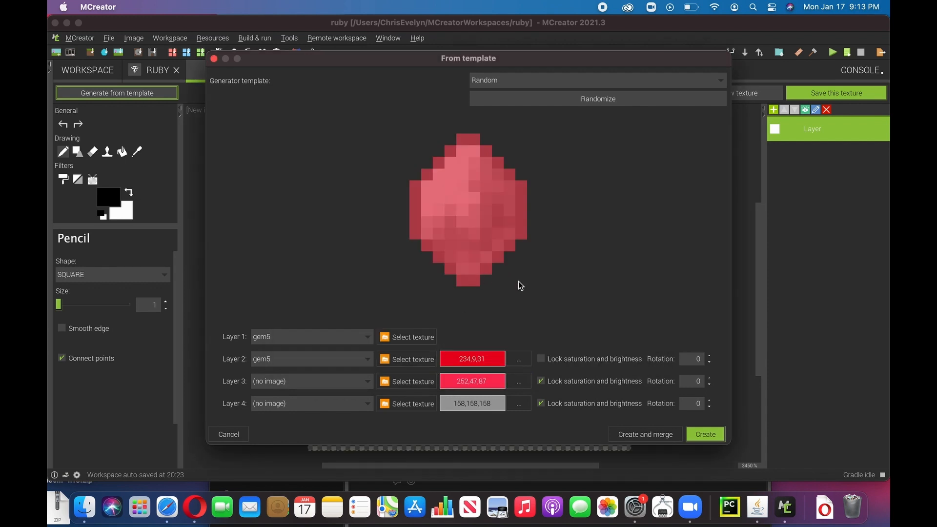
# Darken layer 2's color to saturation 94 and lightness 36
pyautogui.click(517, 363)
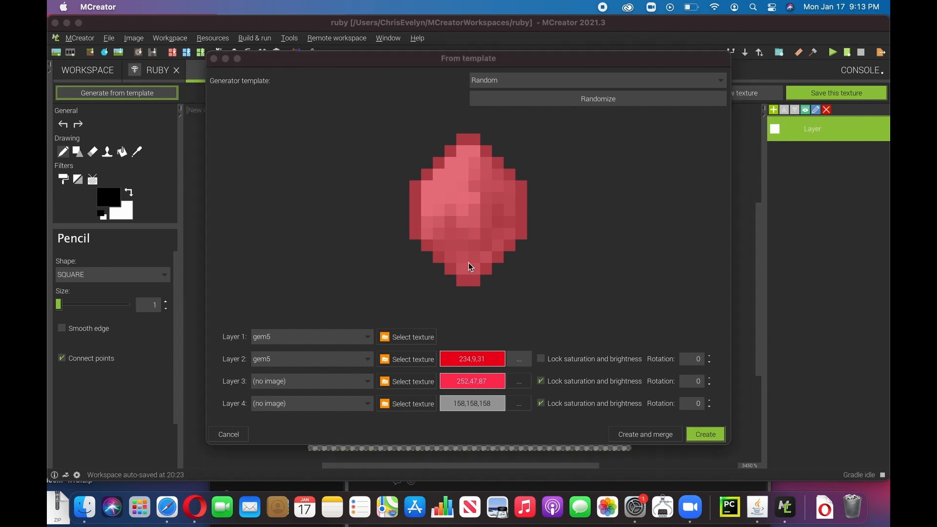
pyautogui.click(394, 240)
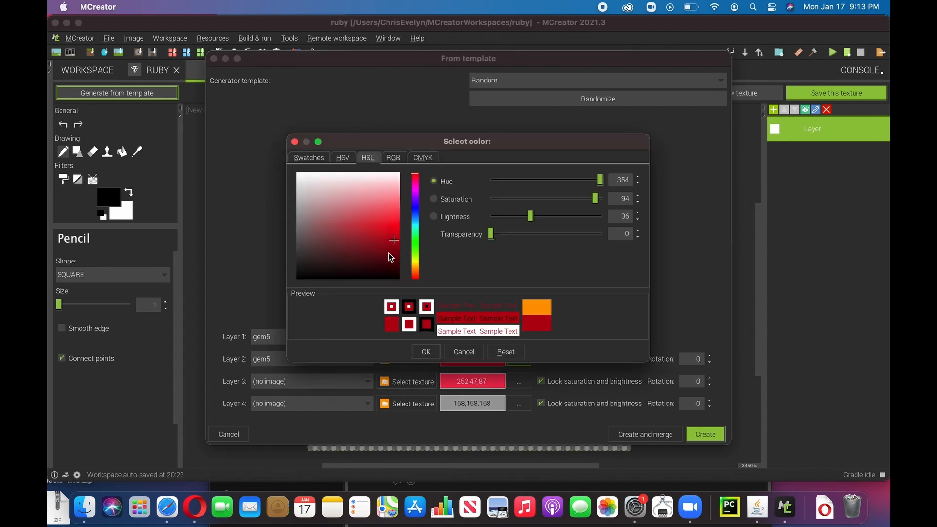
pyautogui.click(429, 352)
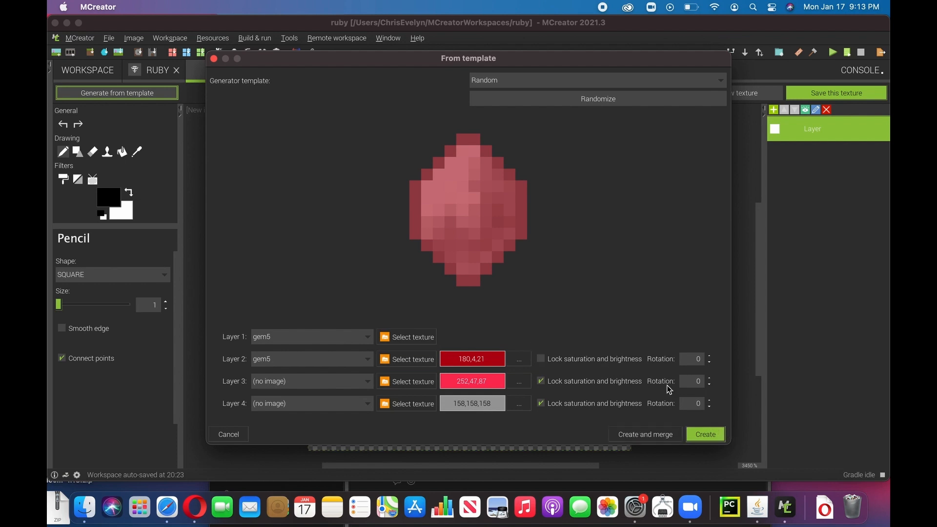
# Turn off the saturation and brightness lock for layer 3 and create the texture layers from the template
pyautogui.click(542, 382)
pyautogui.click(705, 434)
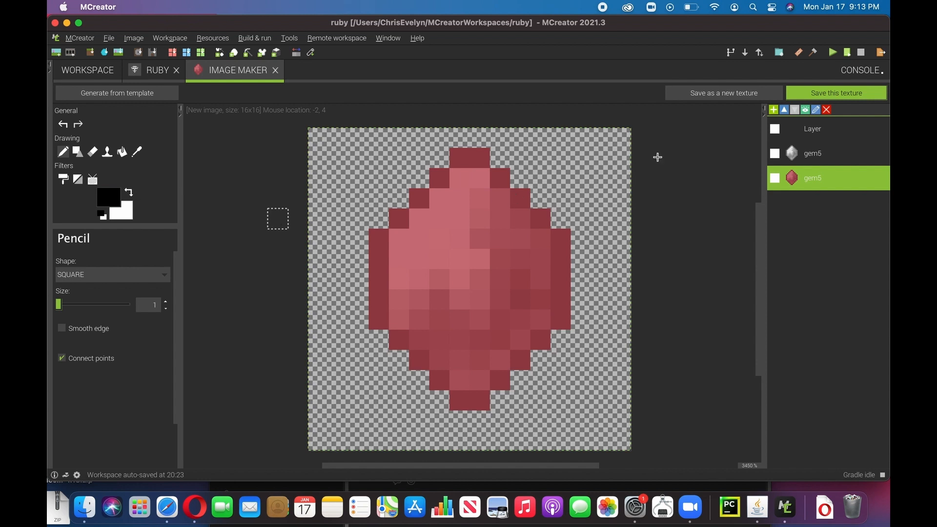
# Save the finished gem image as an Item texture named "ruby"
pyautogui.click(822, 96)
pyautogui.click(850, 97)
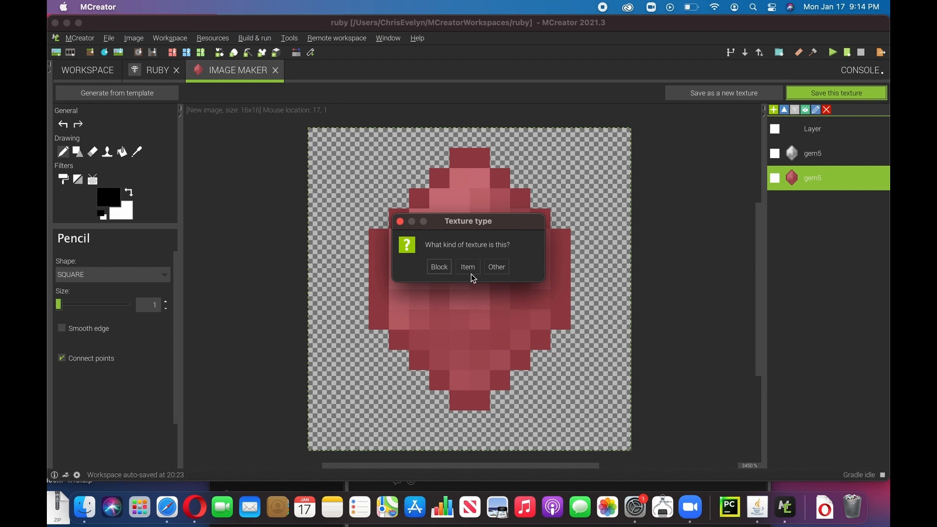
pyautogui.click(471, 272)
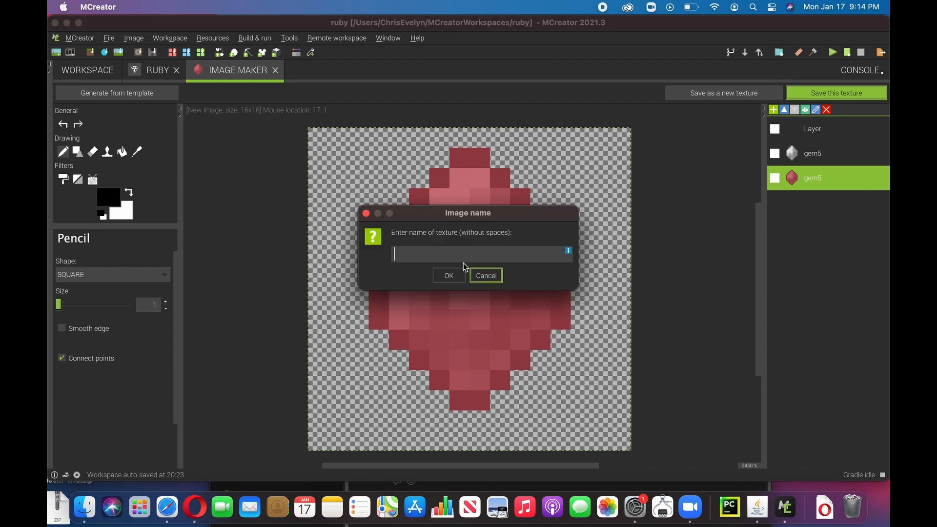
pyautogui.write('R')
pyautogui.write('uby')
pyautogui.write('T')
pyautogui.write('e')
pyautogui.write('xture')
pyautogui.write('r')
pyautogui.write('uby')
pyautogui.click(449, 274)
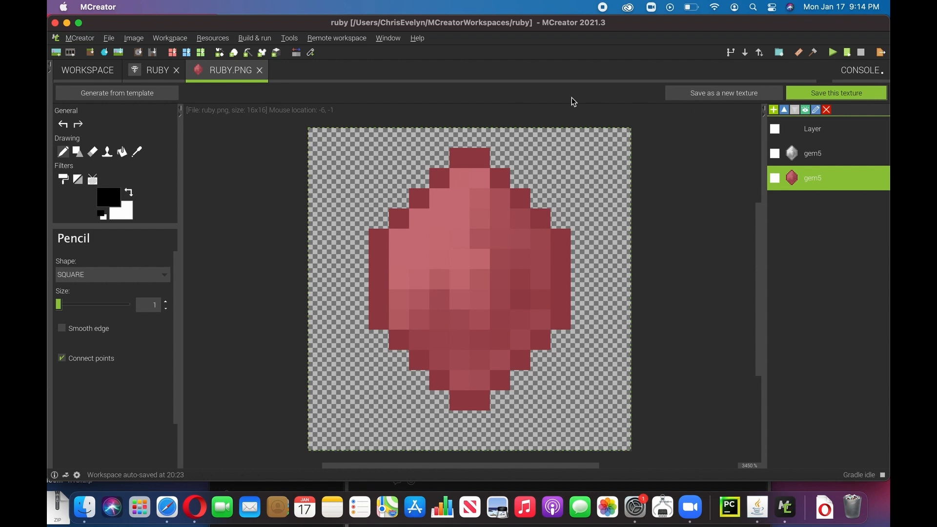
# Assign the saved red gem texture as the ruby item's texture
pyautogui.click(157, 70)
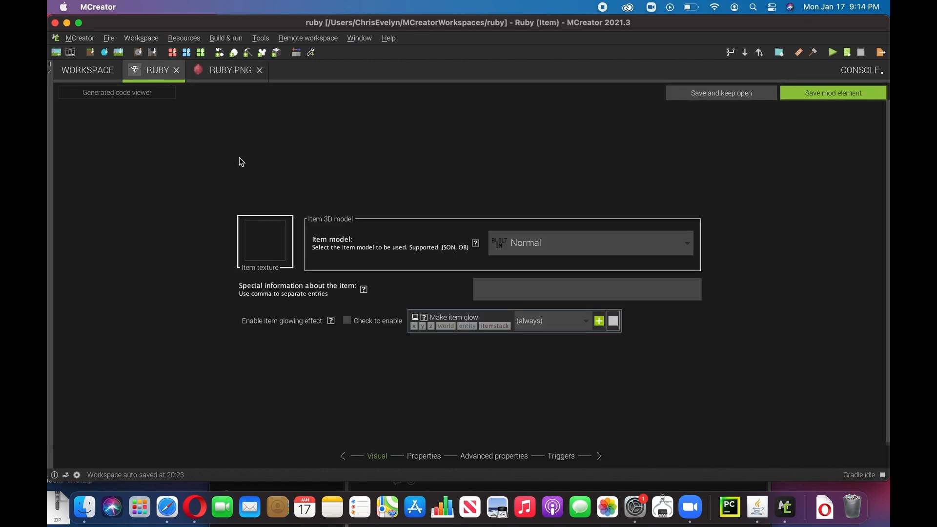
pyautogui.click(265, 242)
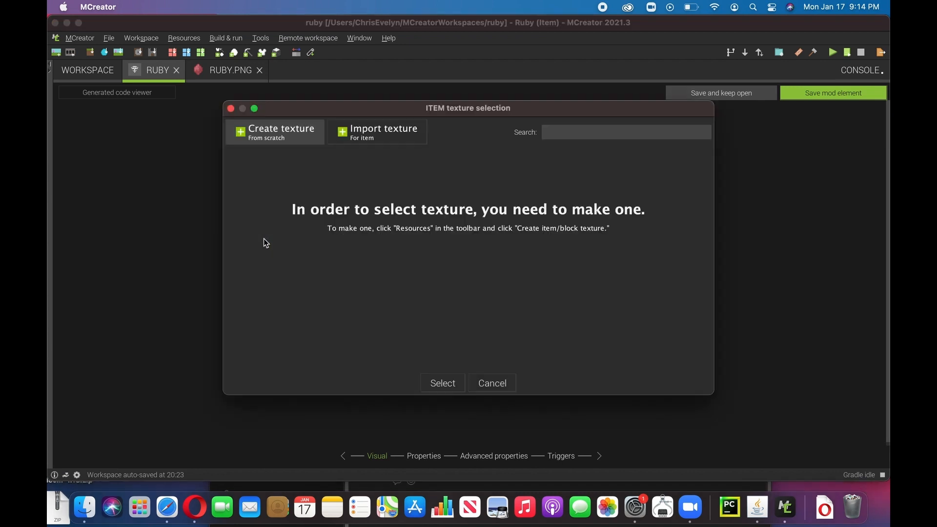
pyautogui.click(234, 159)
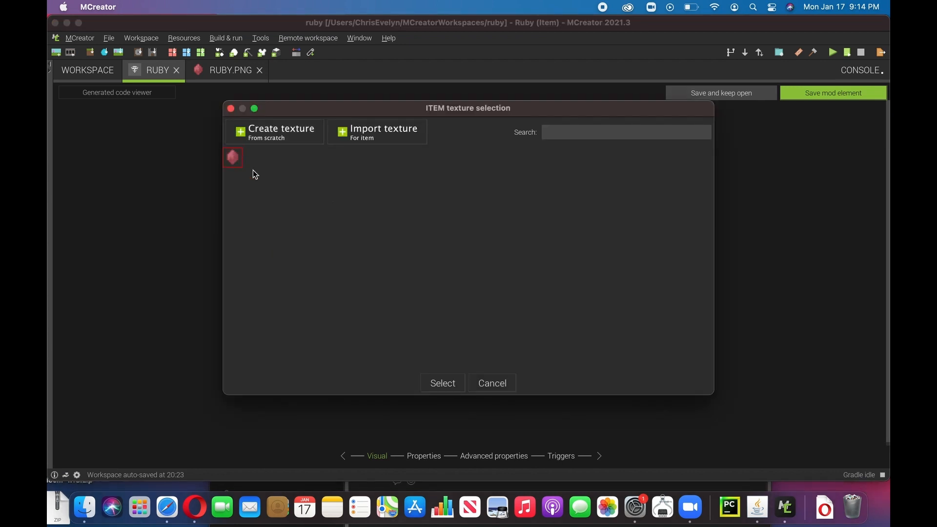
pyautogui.click(439, 385)
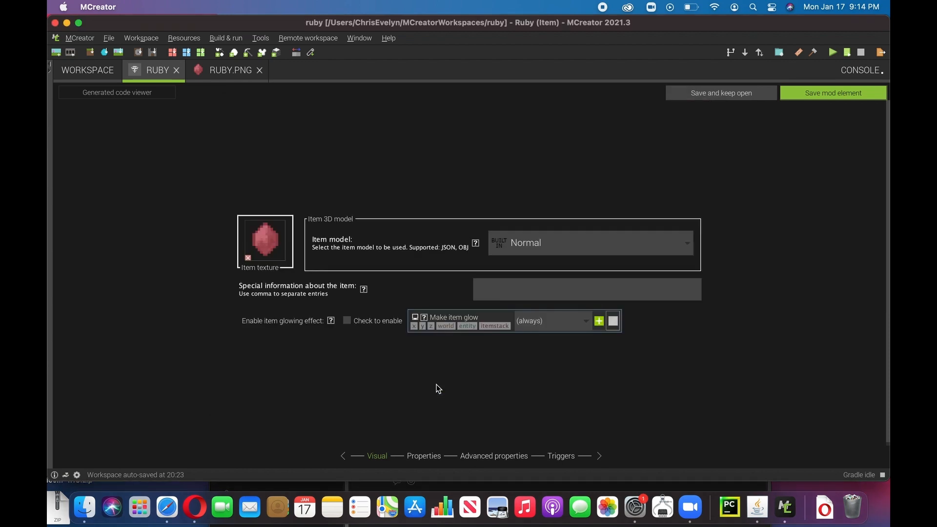
# Keep the Normal item model and enter "ruby" as the special information about the item
pyautogui.click(574, 251)
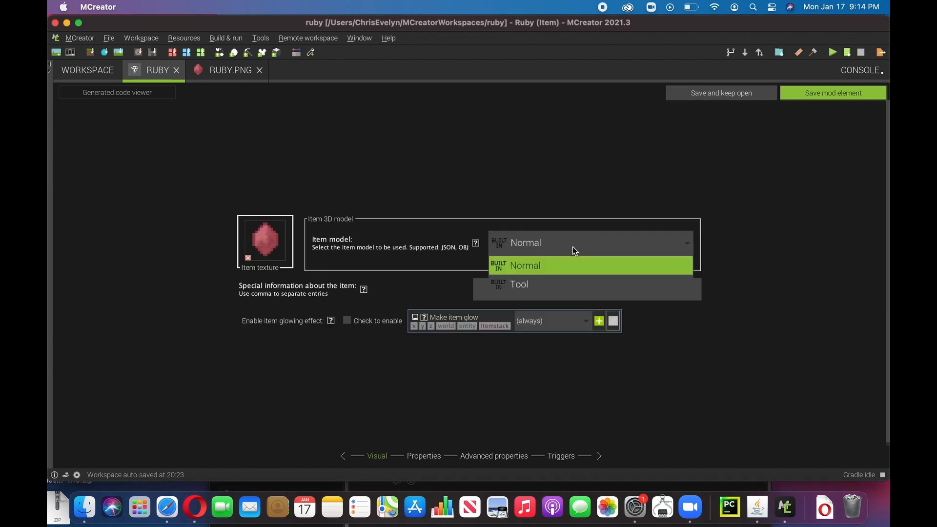
pyautogui.click(573, 247)
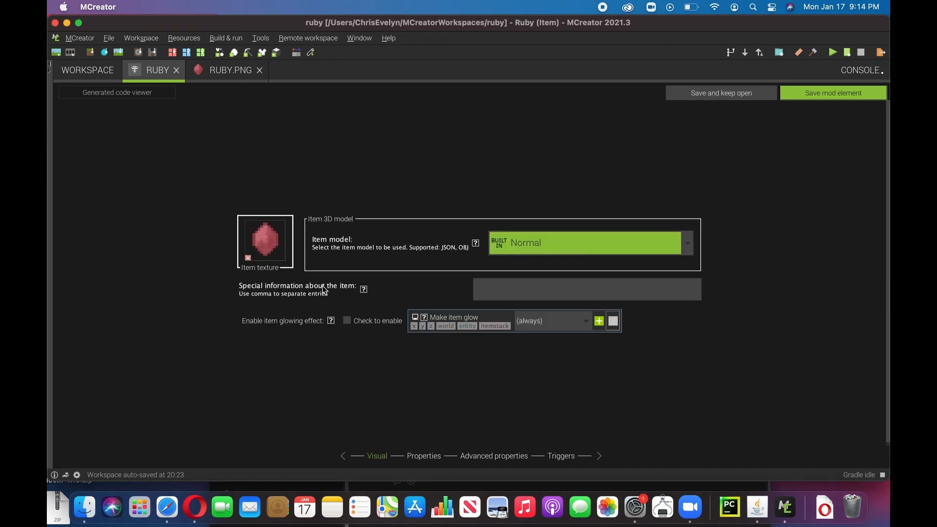
pyautogui.click(514, 287)
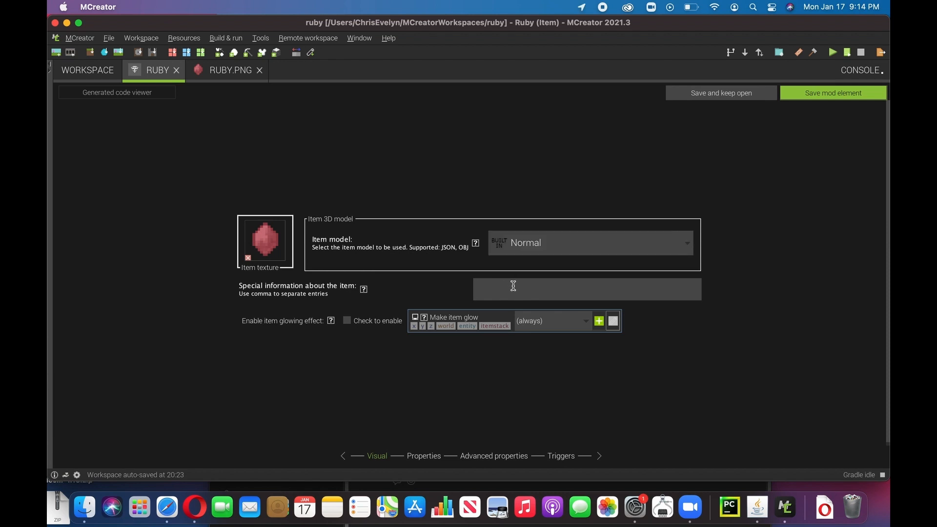
pyautogui.write('ruby')
# In the ruby item's properties, keep MISC as the creative inventory tab and make the item immune to fire
pyautogui.click(440, 457)
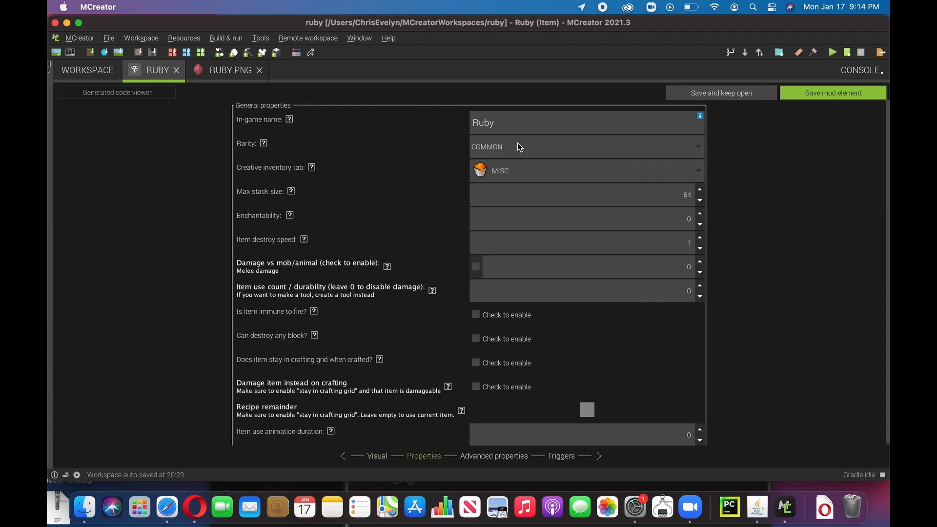
pyautogui.click(563, 172)
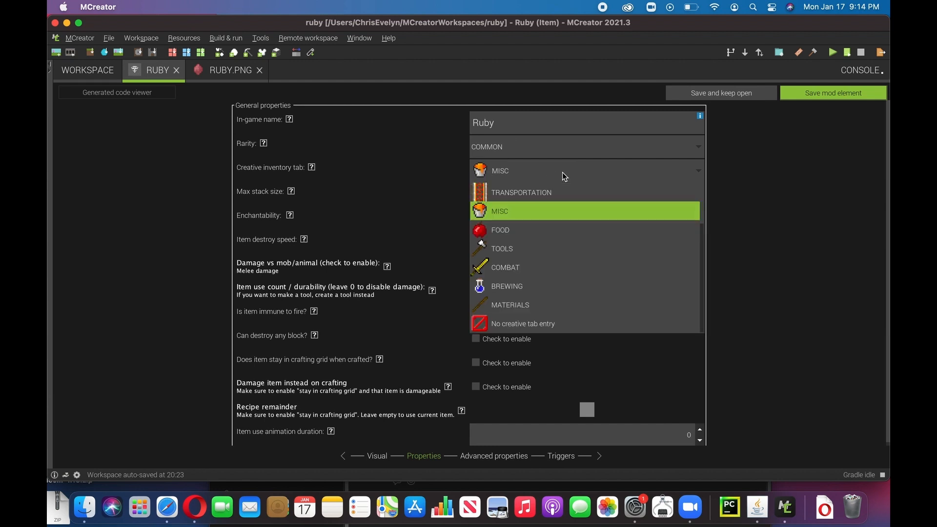
pyautogui.click(508, 206)
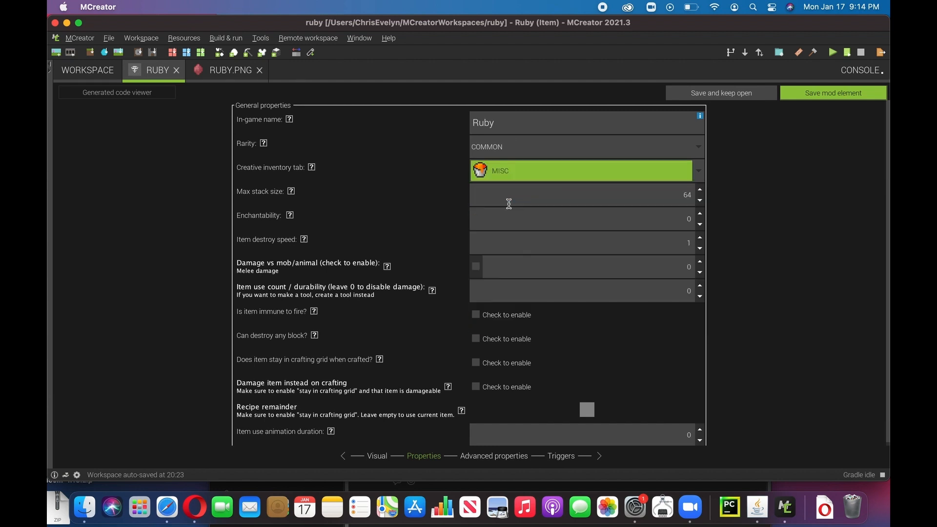
pyautogui.click(511, 174)
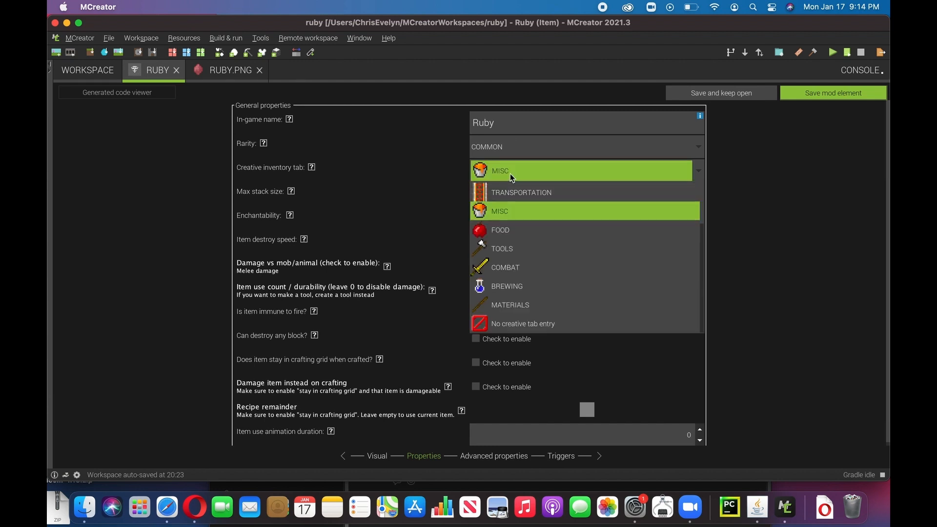
pyautogui.click(415, 212)
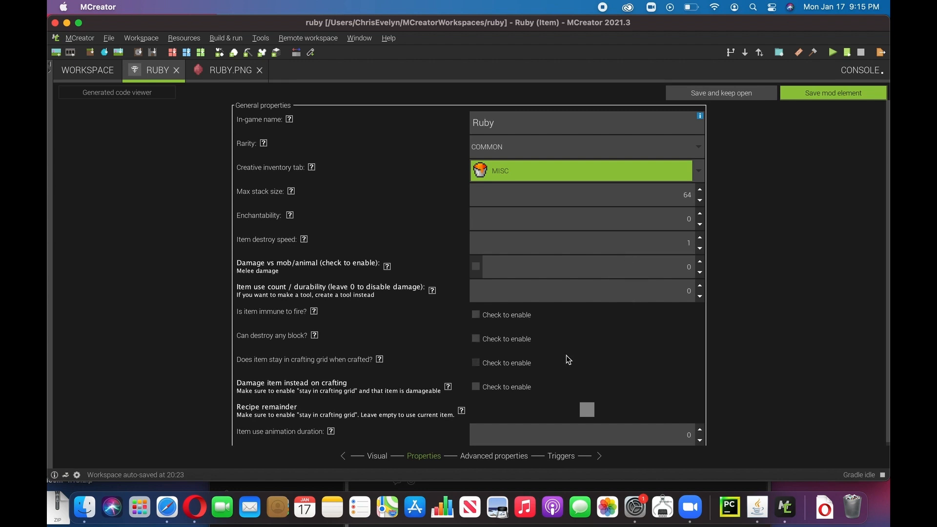
pyautogui.click(481, 316)
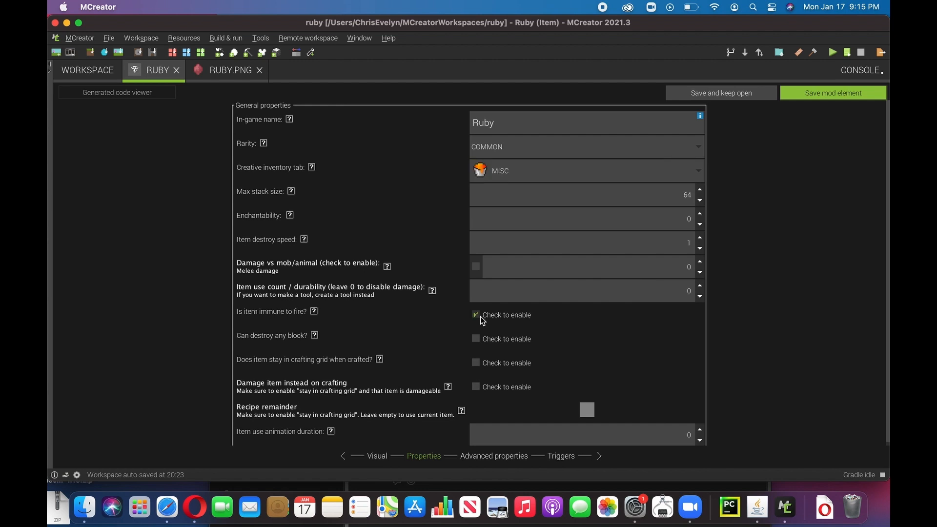
# Review the ruby item's advanced properties and triggers without changing them, and save the mod element
pyautogui.click(481, 457)
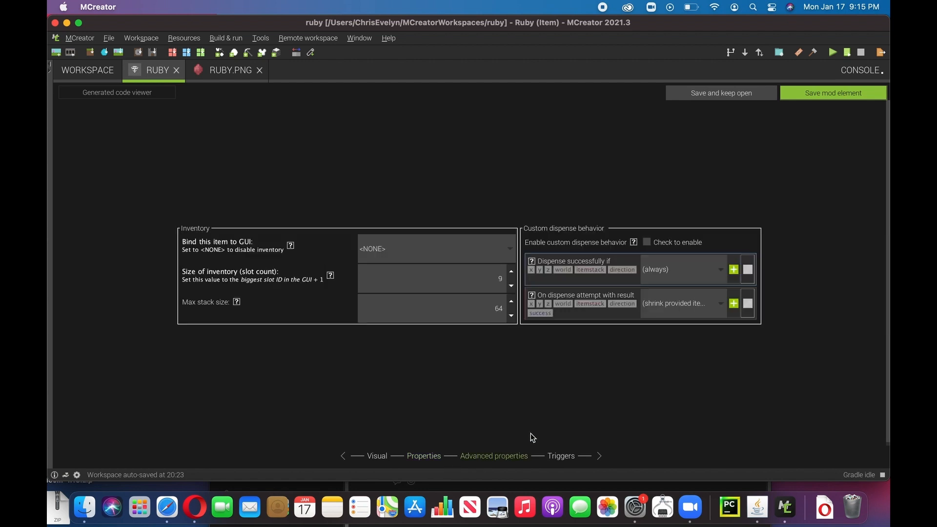
pyautogui.click(570, 457)
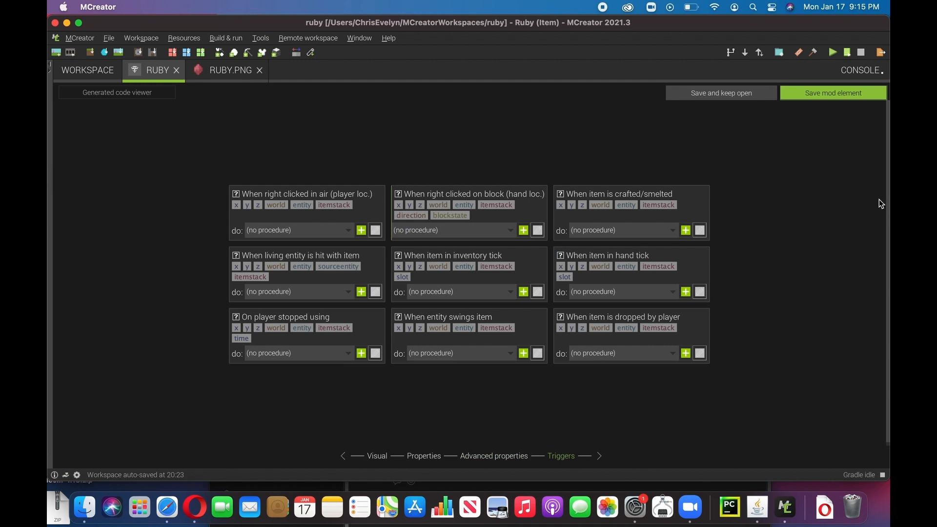
pyautogui.click(813, 97)
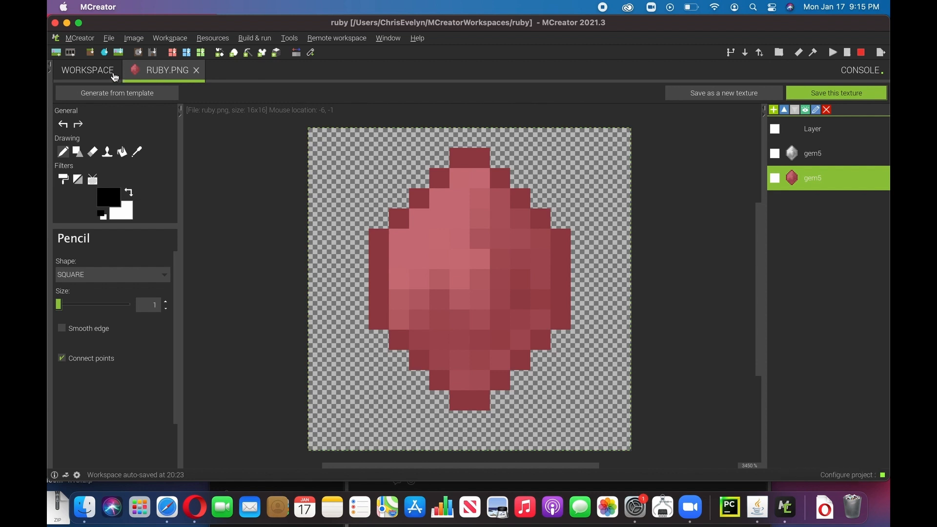
# Return to the workspace, close the ruby.png texture and switch the window to full screen
pyautogui.click(85, 70)
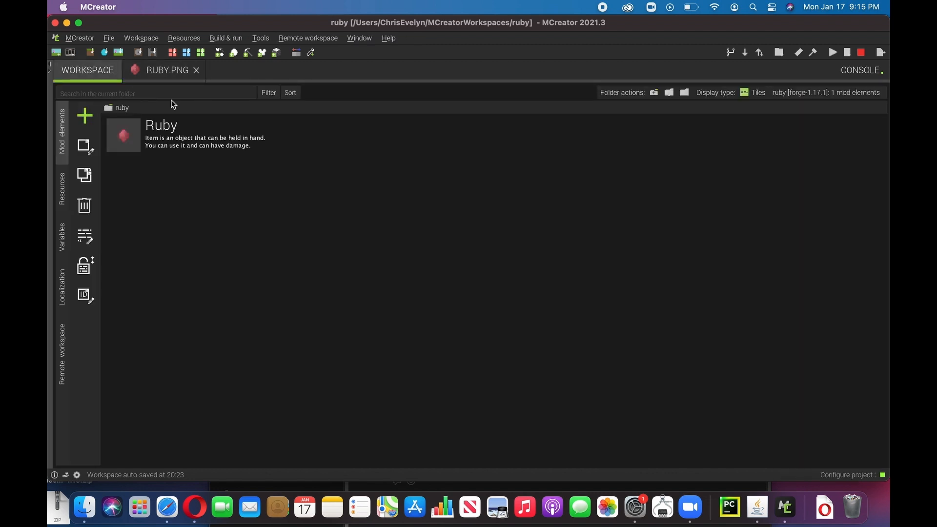
pyautogui.click(196, 71)
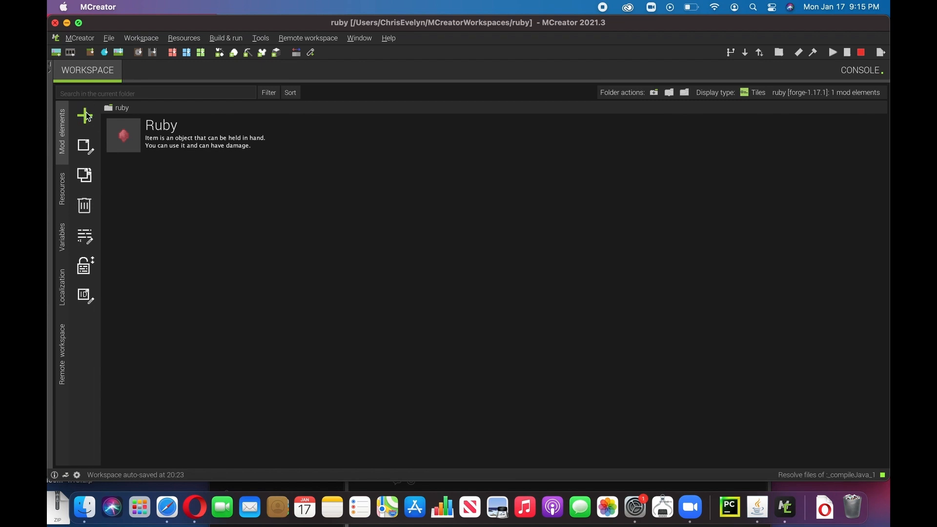
pyautogui.press('ctrl+super+f')
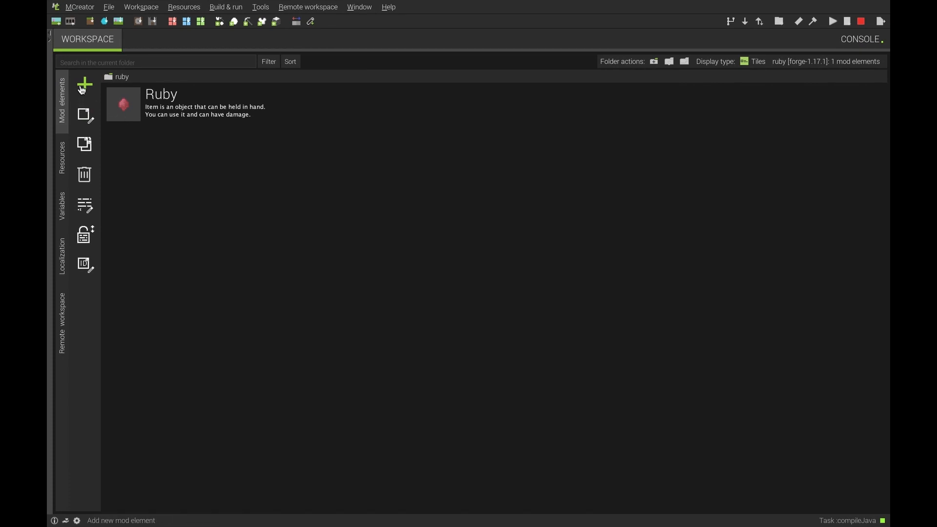
# Create a new Block mod element named RubyOre
pyautogui.click(84, 86)
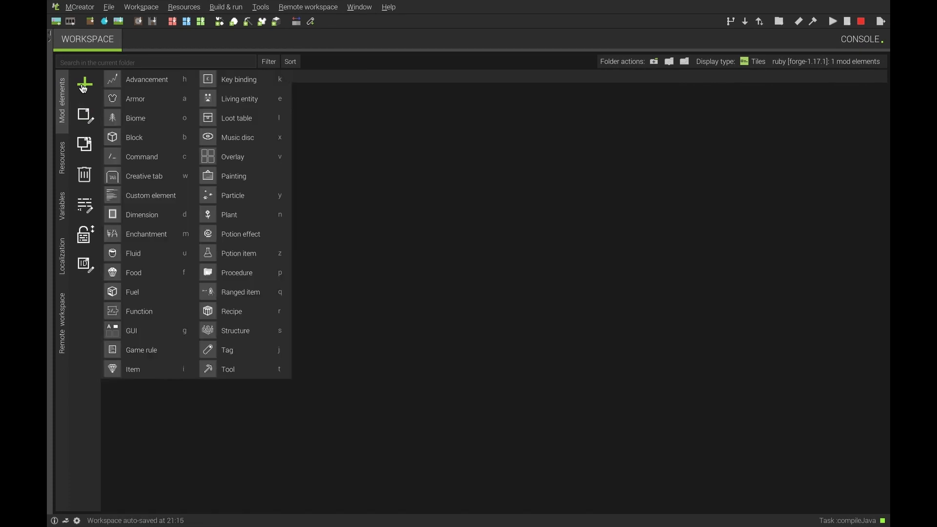
pyautogui.click(133, 138)
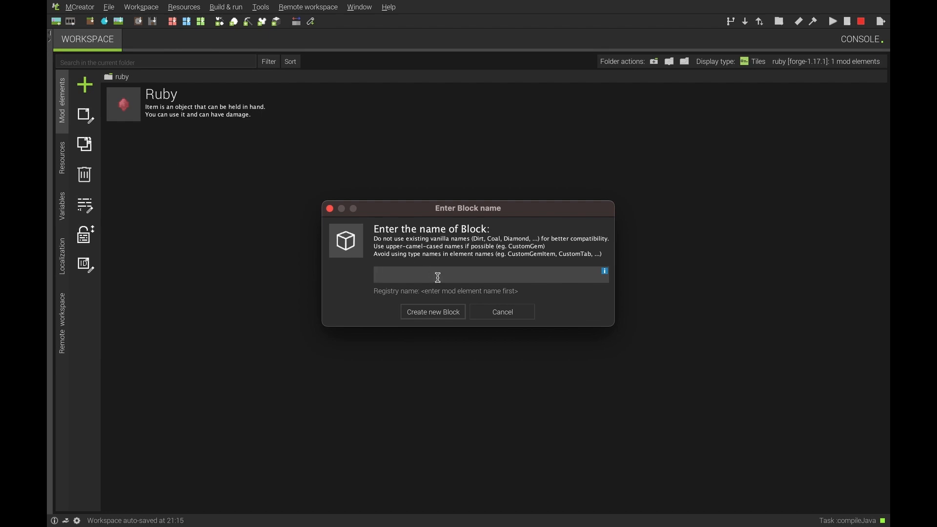
pyautogui.write('R')
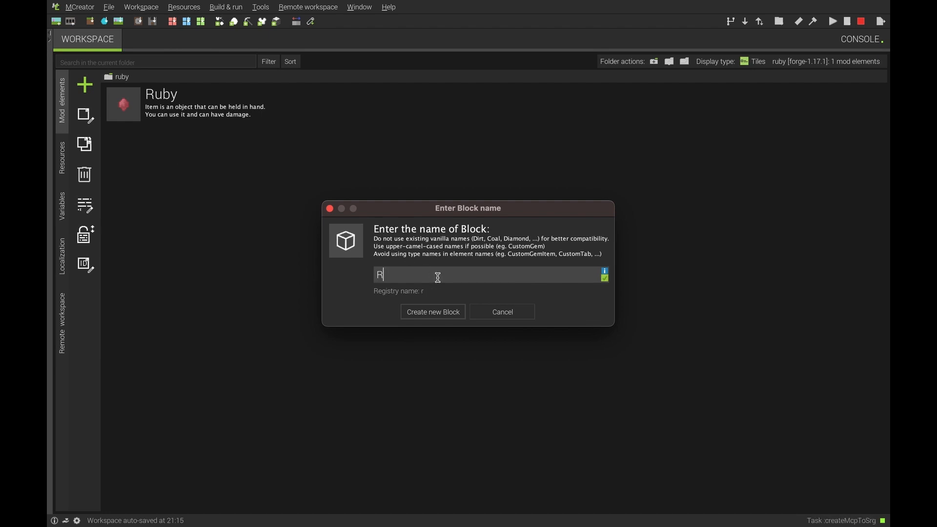
pyautogui.write('ubyre')
pyautogui.press('BackSpace')
pyautogui.press('BackSpace')
pyautogui.write('Ore')
pyautogui.click(438, 309)
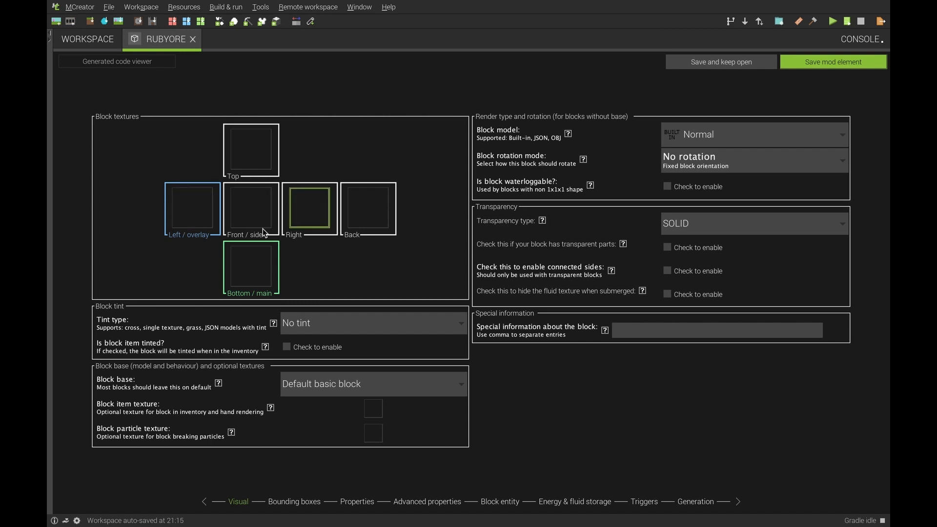
# Create a new 16 × 16 transparent image from the texture selection of the block's top face
pyautogui.click(250, 145)
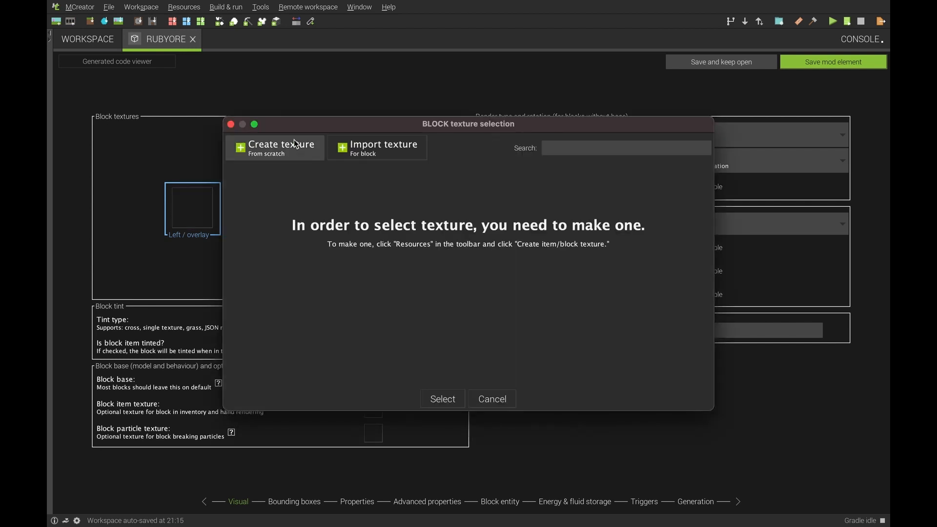
pyautogui.click(293, 143)
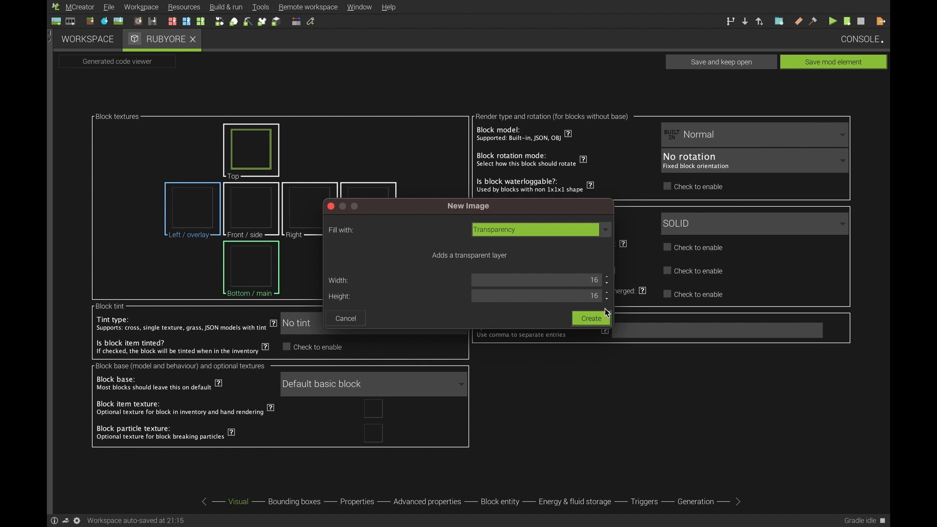
pyautogui.click(603, 316)
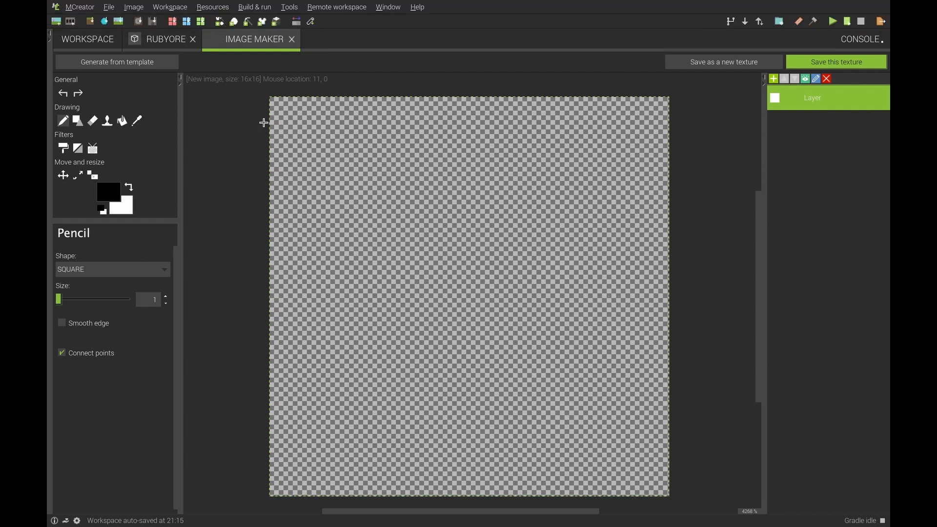
# Start generating the block texture from a template and set layer 1 to ore1, found by searching for "ore"
pyautogui.click(126, 71)
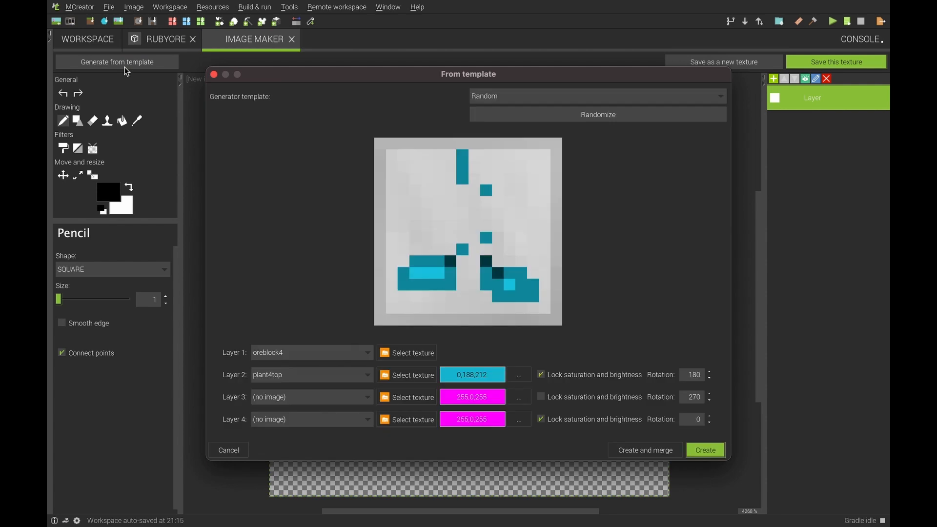
pyautogui.click(398, 357)
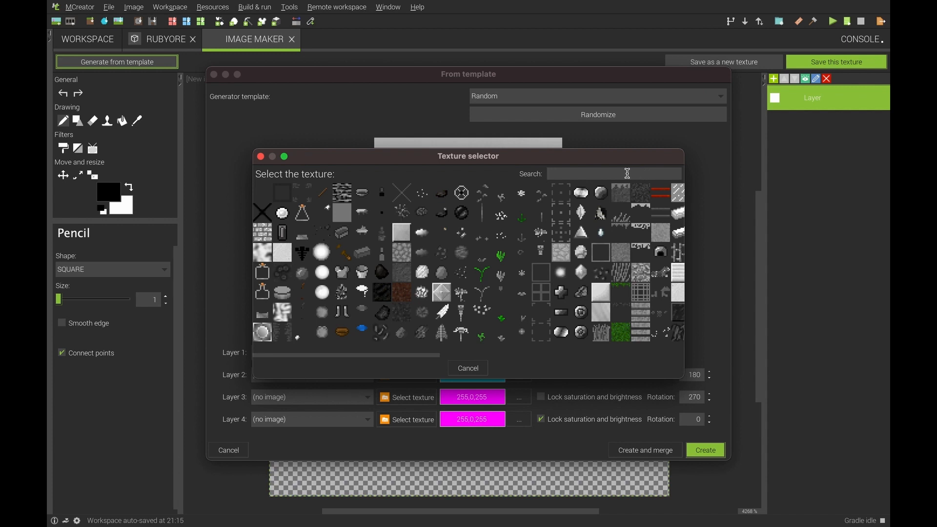
pyautogui.write('eme')
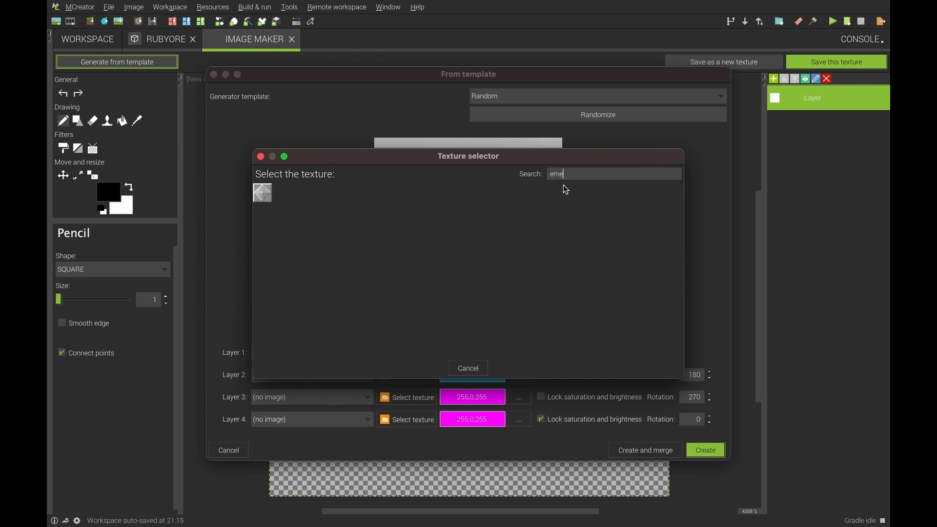
pyautogui.press('BackSpace')
pyautogui.press('BackSpace')
pyautogui.write('re')
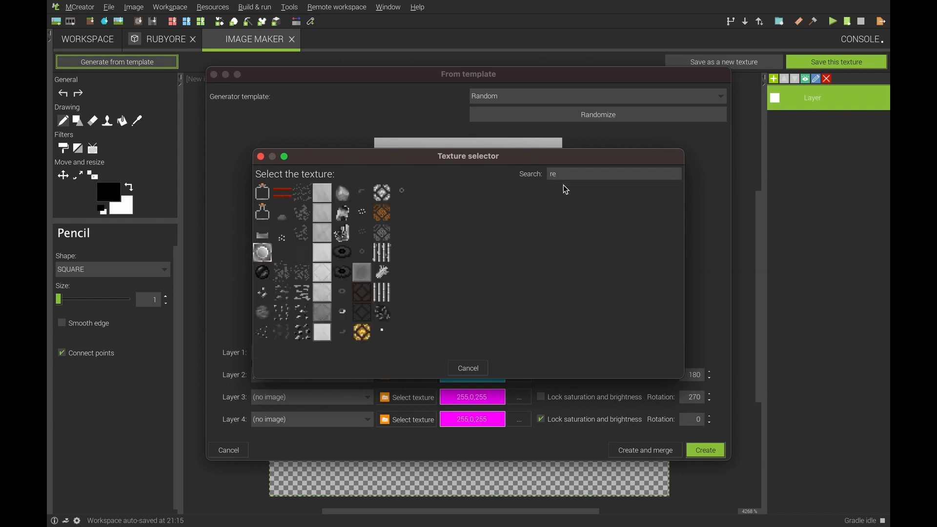
pyautogui.press('BackSpace')
pyautogui.write('ore')
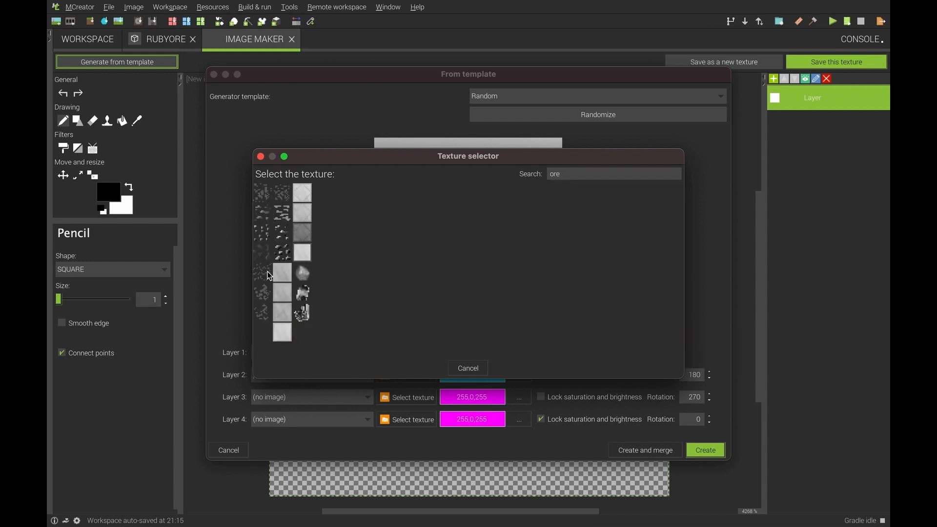
pyautogui.click(263, 193)
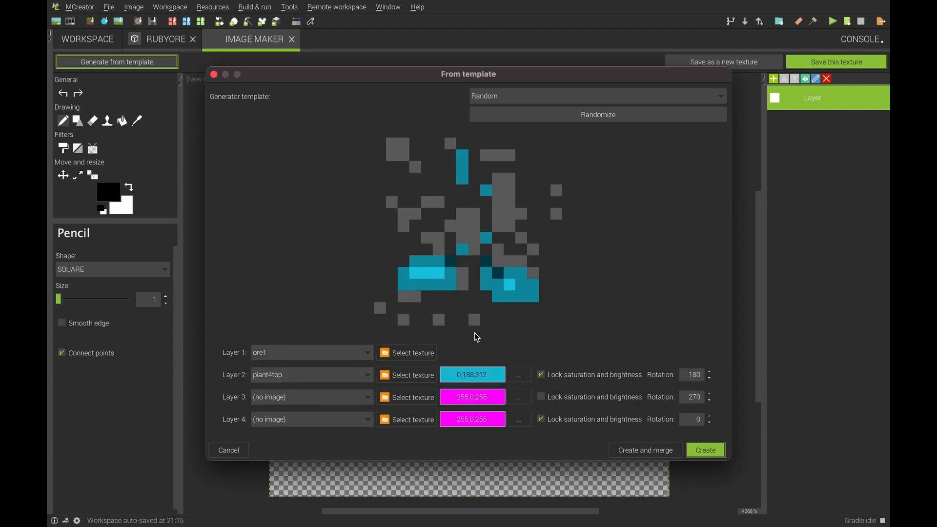
# Set both layer 1 and layer 2 of the template to the ore11 texture, searching for "ore"
pyautogui.click(400, 358)
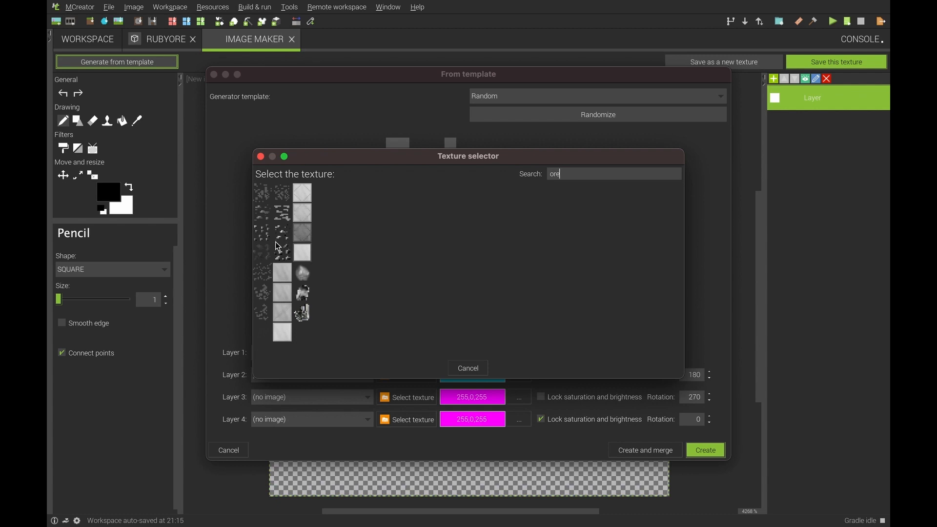
pyautogui.click(259, 238)
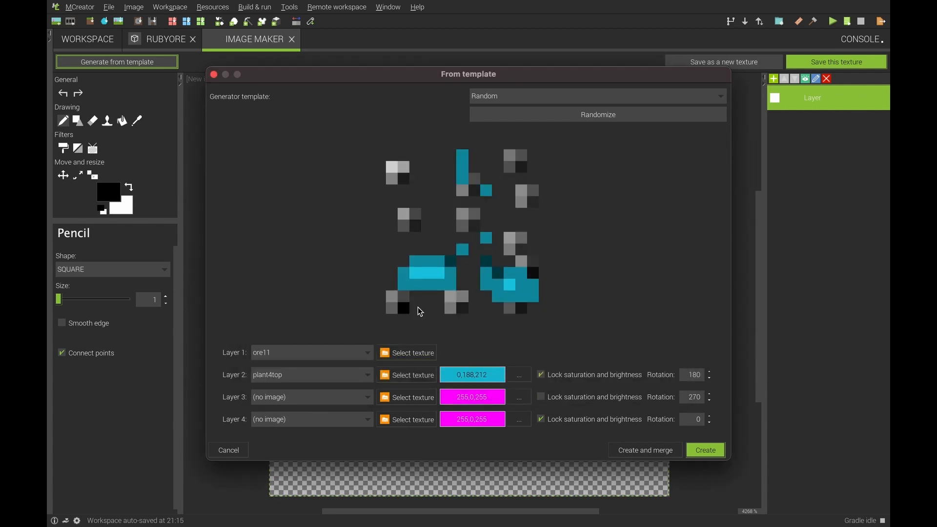
pyautogui.click(418, 377)
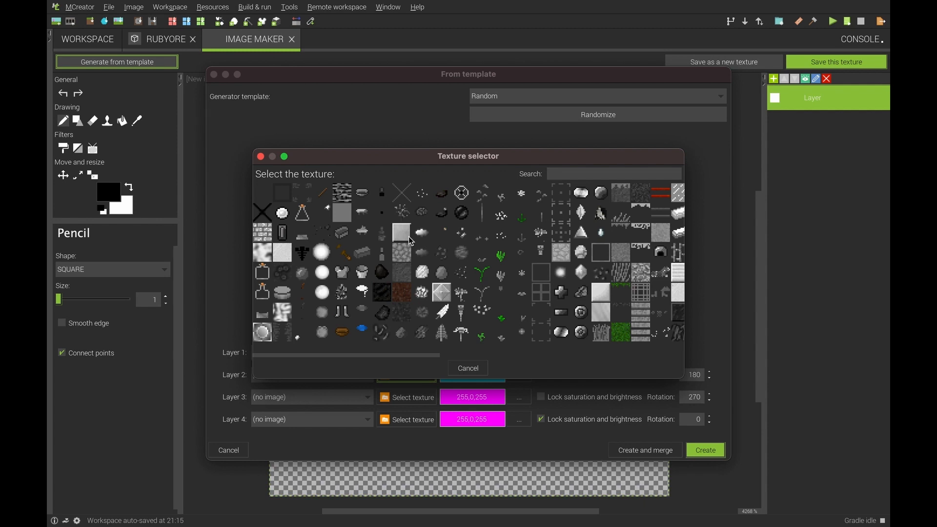
pyautogui.write('re')
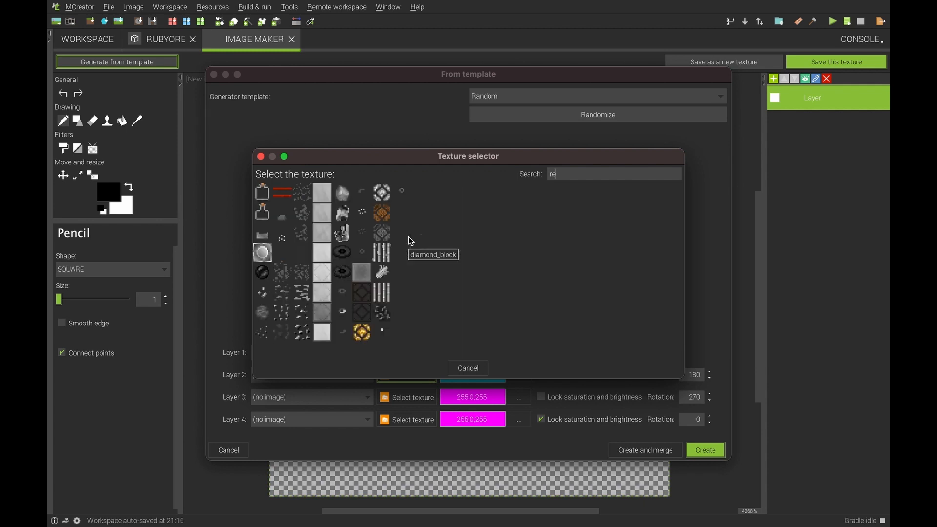
pyautogui.press('BackSpace')
pyautogui.press('BackSpace')
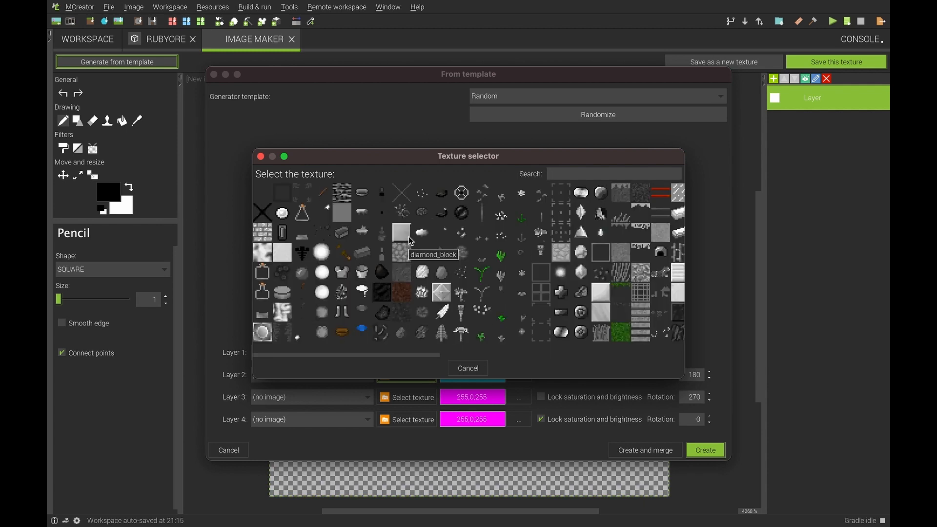
pyautogui.write('ore')
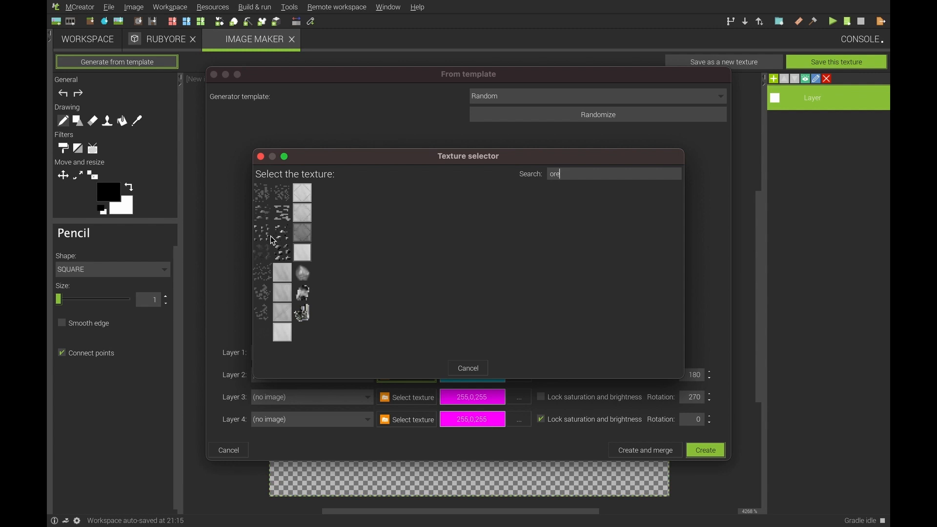
pyautogui.click(273, 239)
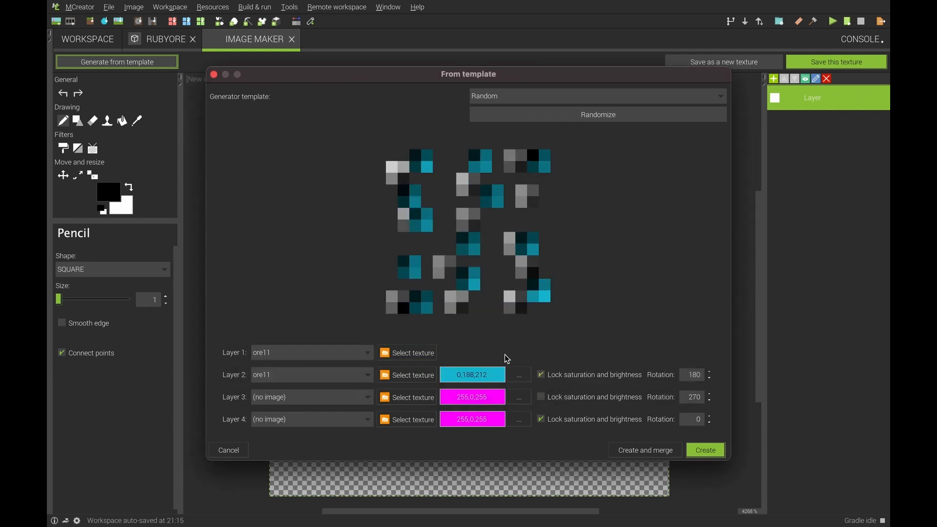
# Set layer 2's color to a red with hue 350, saturation 88 and lightness 46
pyautogui.click(527, 376)
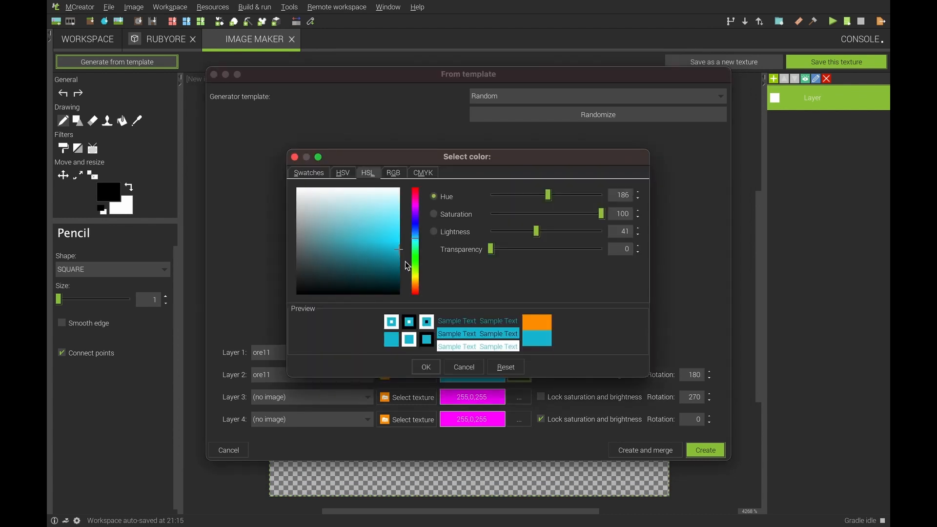
pyautogui.click(416, 198)
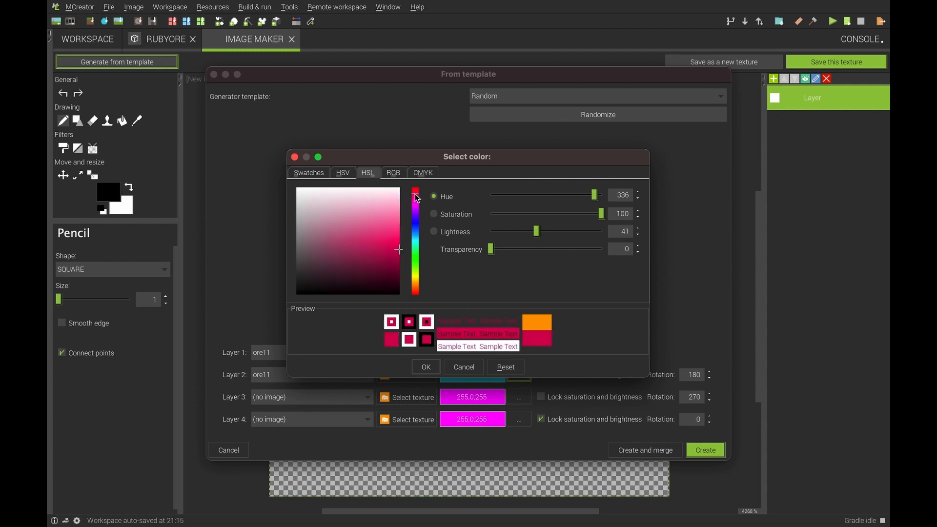
pyautogui.click(416, 195)
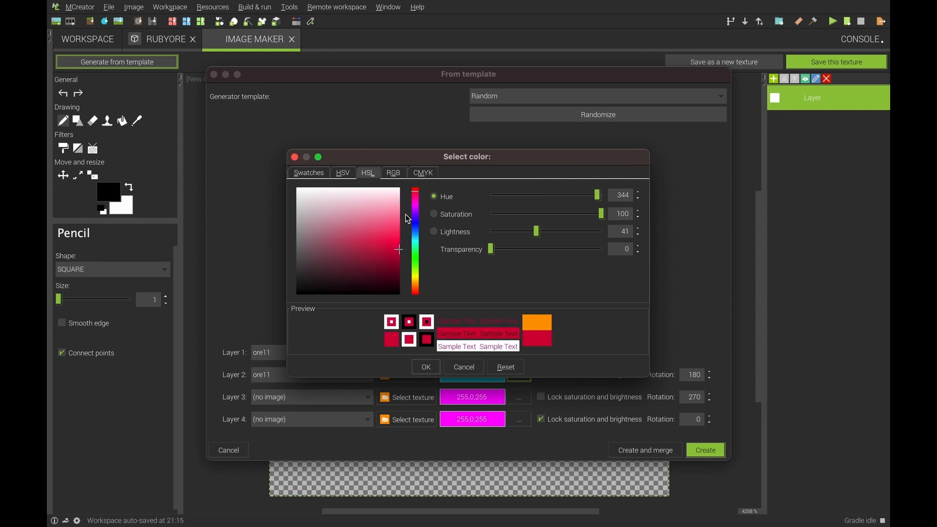
pyautogui.click(418, 192)
pyautogui.click(387, 244)
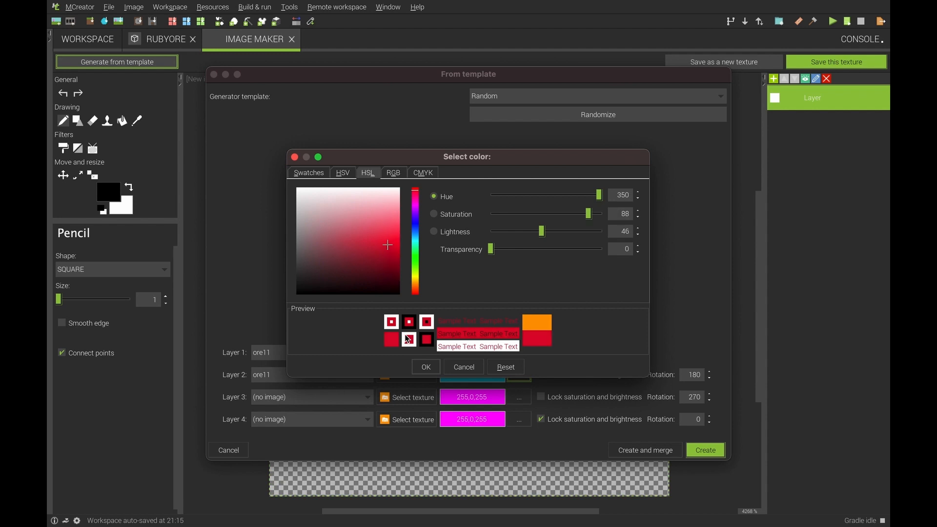
pyautogui.click(431, 369)
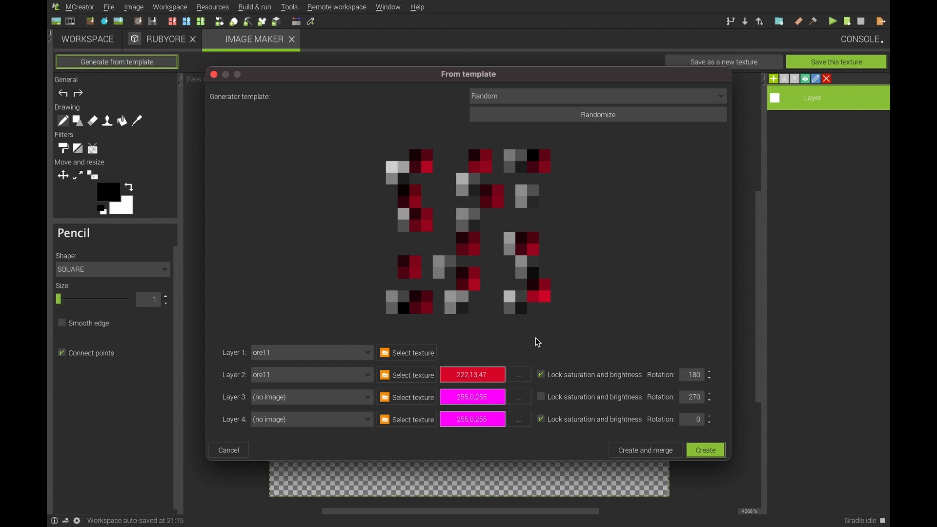
# Lighten layer 2's red to saturation 92 and lightness 62, and create the texture from the template
pyautogui.click(519, 375)
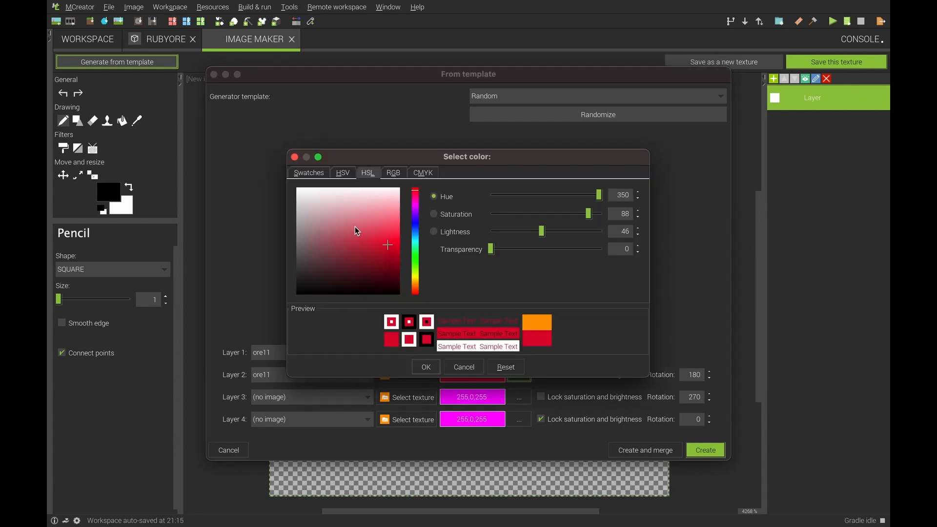
pyautogui.click(391, 228)
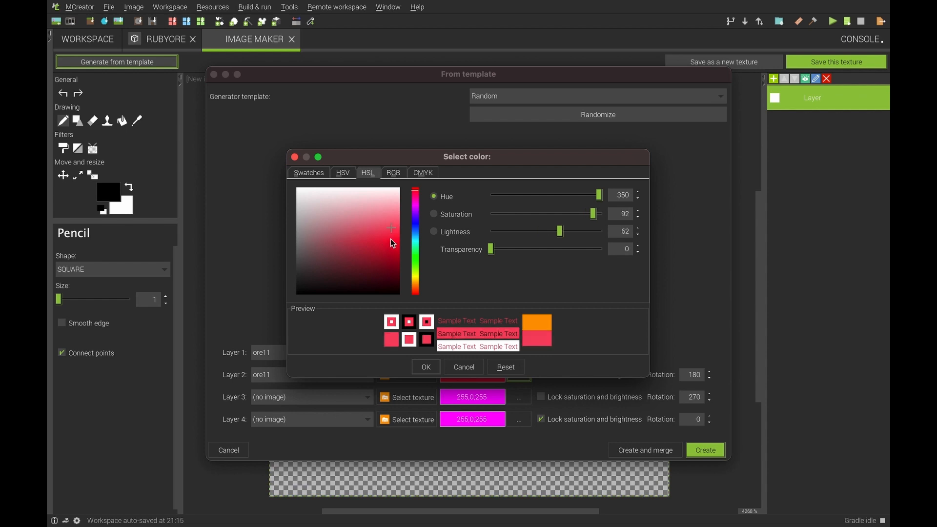
pyautogui.click(420, 366)
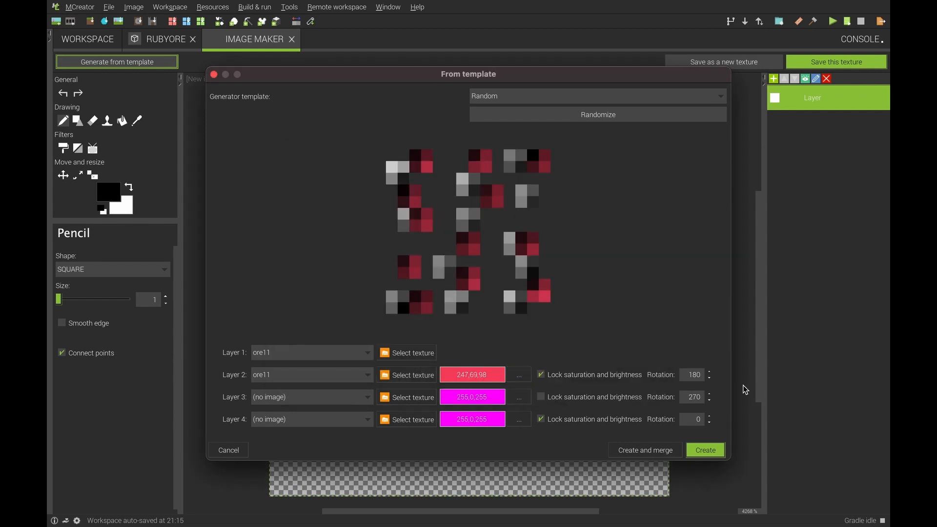
pyautogui.click(706, 450)
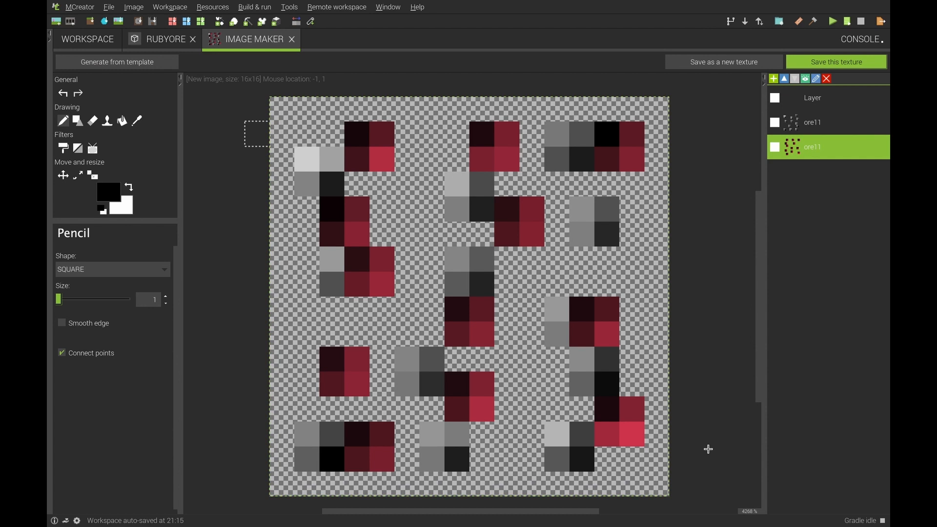
# Save the generated image as a block texture named ruby_ore
pyautogui.click(815, 57)
pyautogui.click(815, 60)
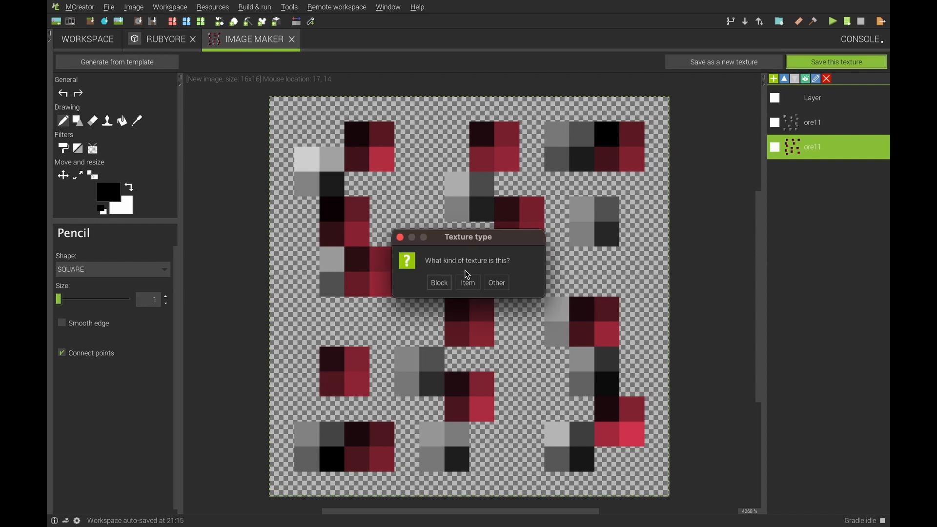
pyautogui.click(442, 283)
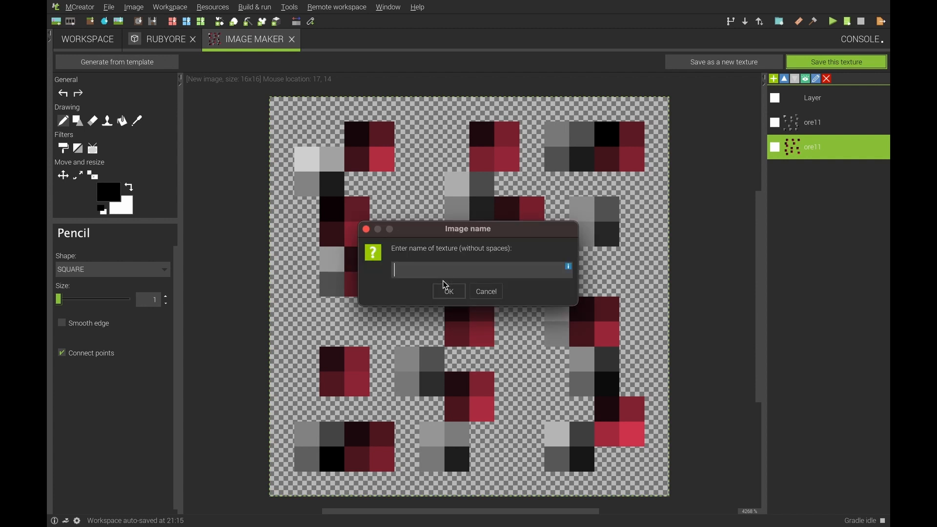
pyautogui.write('Ruby')
pyautogui.press('BackSpace')
pyautogui.press('BackSpace')
pyautogui.press('BackSpace')
pyautogui.press('BackSpace')
pyautogui.write('ruby_re')
pyautogui.press('BackSpace')
pyautogui.press('BackSpace')
pyautogui.write('ore')
pyautogui.click(449, 292)
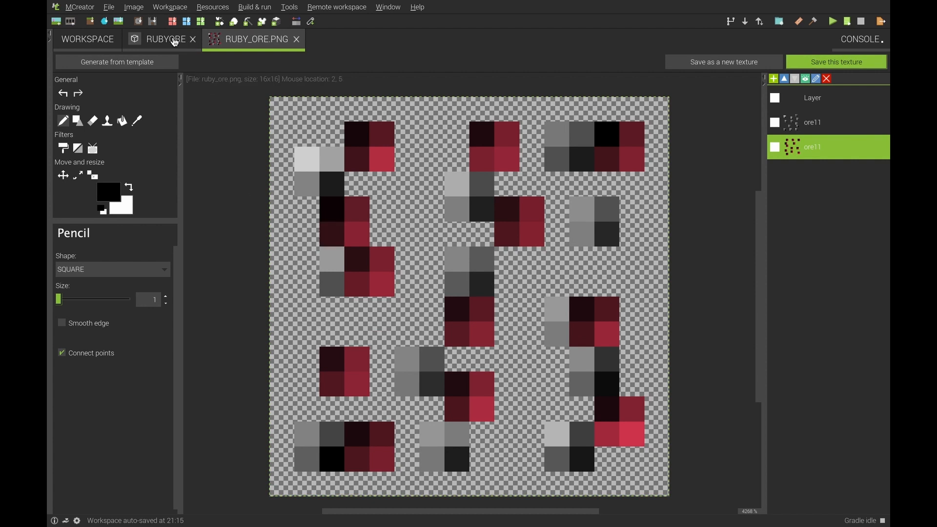
# Return to the RubyOre block and apply the ruby_ore texture to its faces through the left / overlay face
pyautogui.click(166, 39)
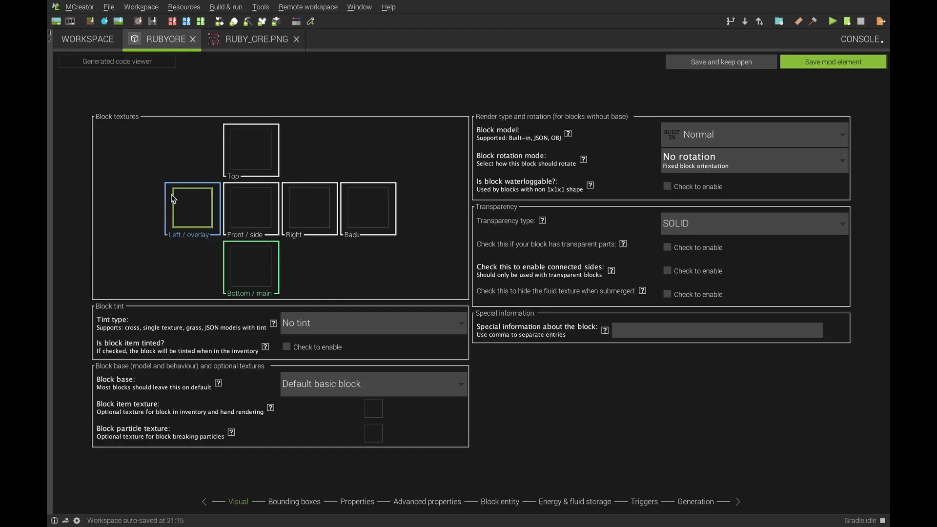
pyautogui.click(183, 199)
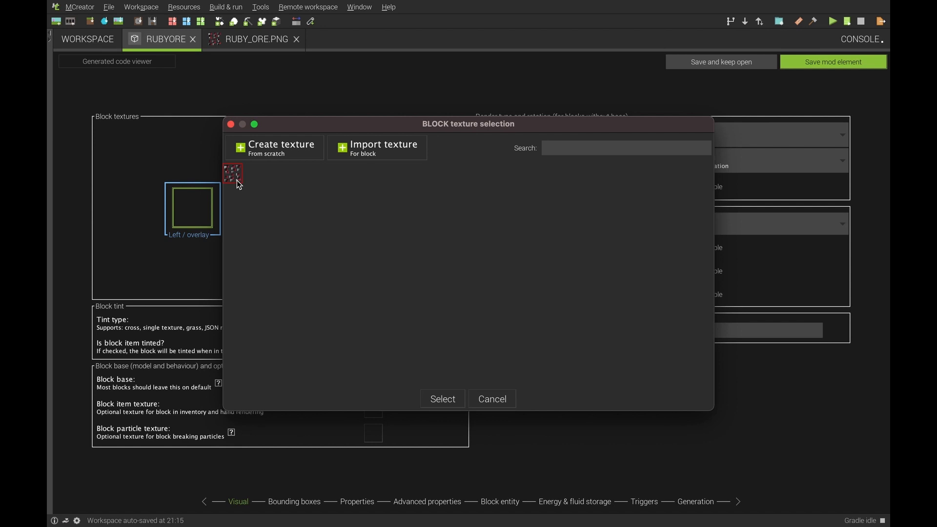
pyautogui.click(443, 399)
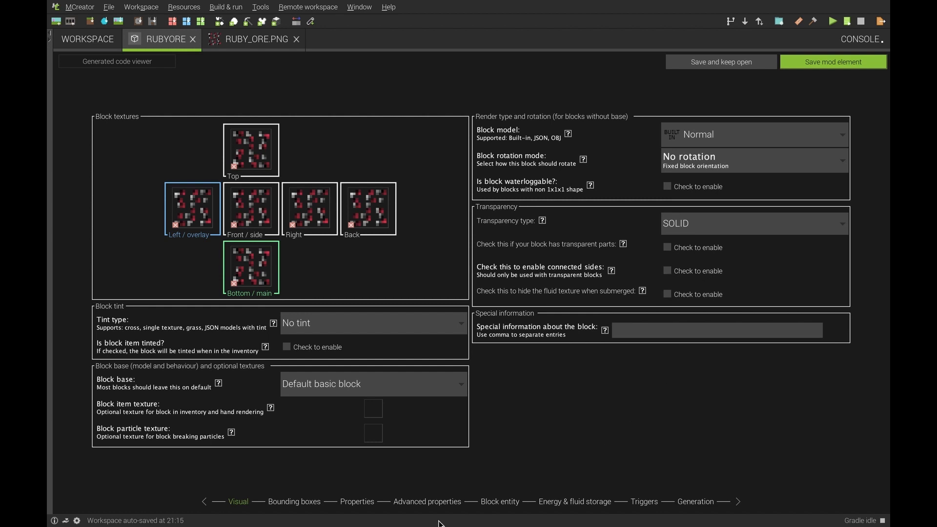
# In the block's general properties, keep ROCK as the material and set the creative inventory tab to MISC
pyautogui.click(296, 502)
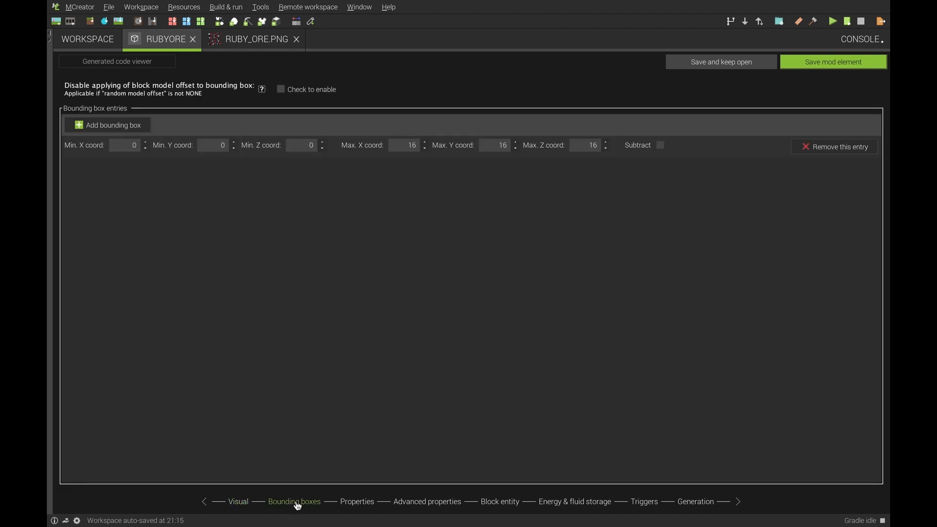
pyautogui.click(355, 503)
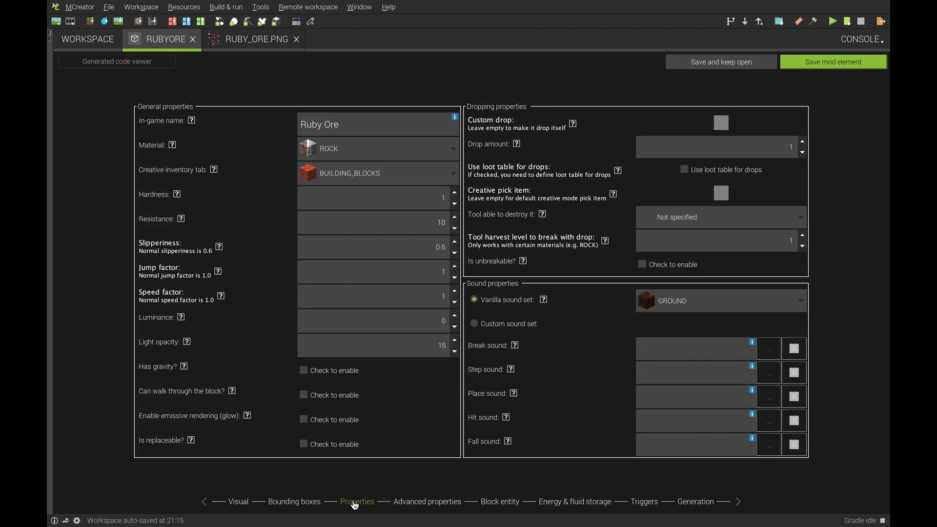
pyautogui.click(334, 148)
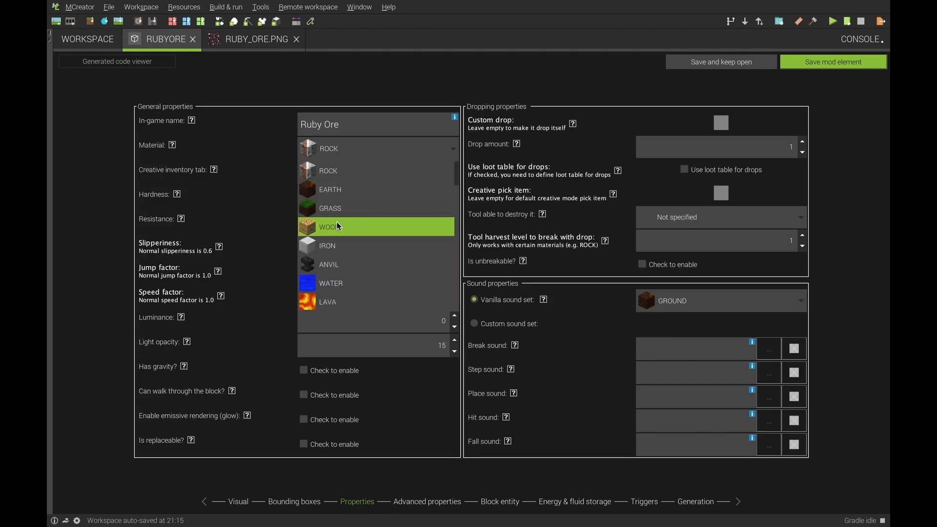
pyautogui.scroll(-3, 337, 226)
pyautogui.scroll(-3, 337, 226)
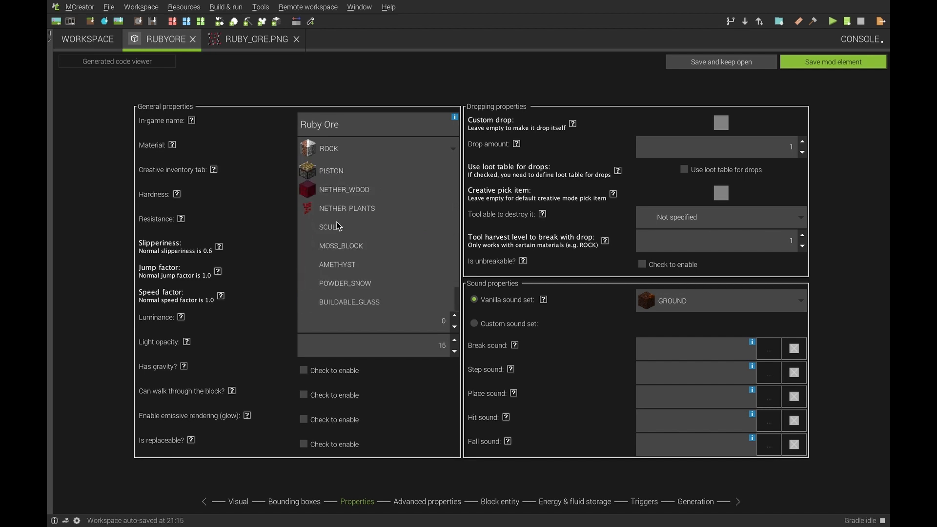
pyautogui.scroll(6, 338, 226)
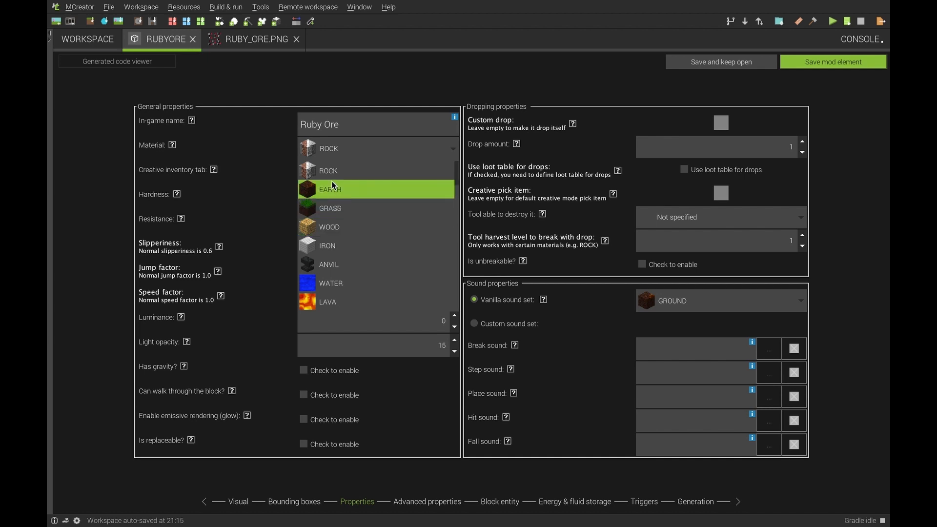
pyautogui.click(328, 169)
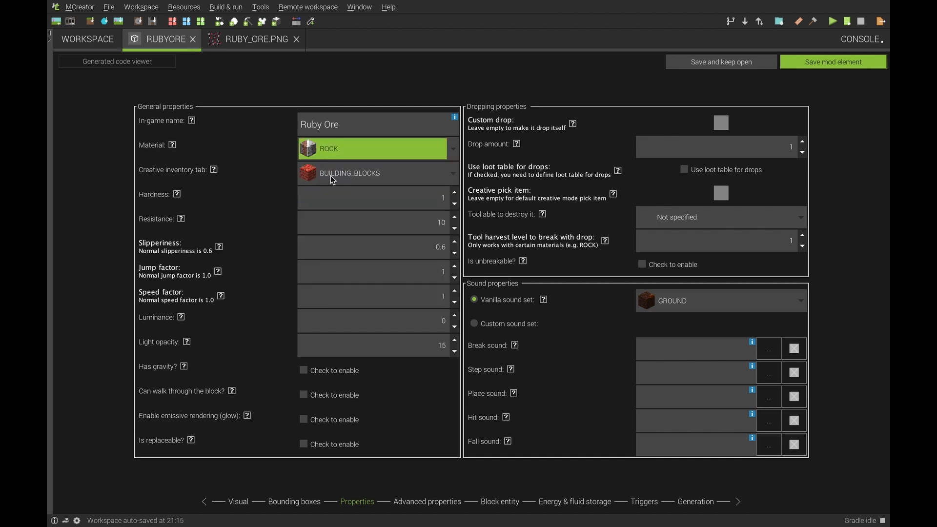
pyautogui.click(330, 175)
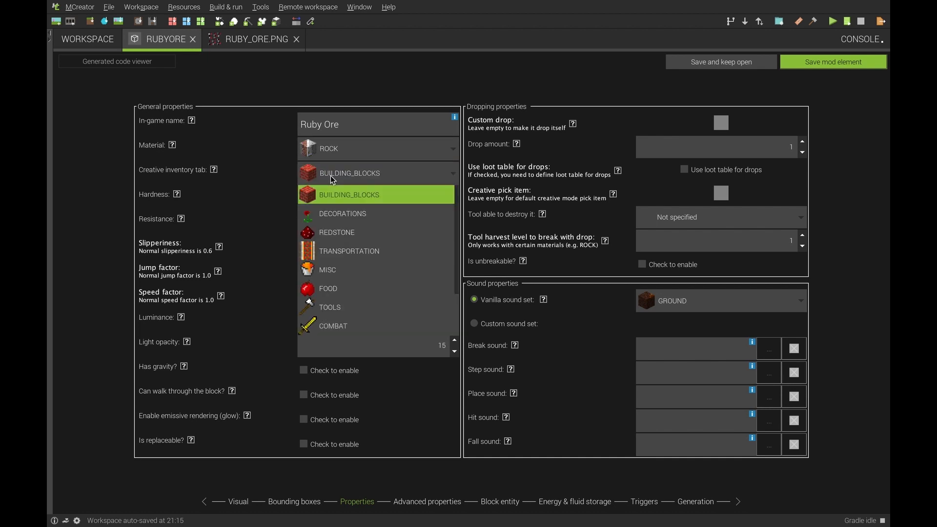
pyautogui.click(352, 268)
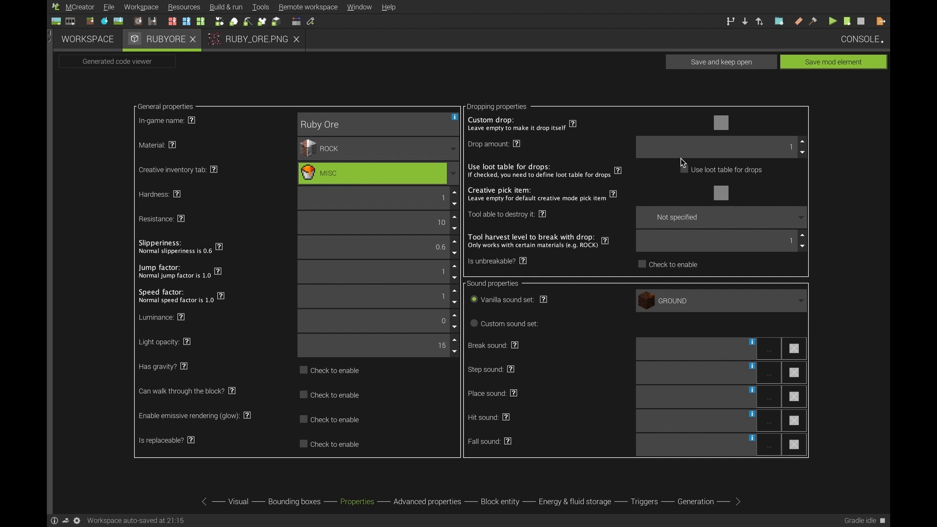
# Set the block's custom drop to the custom Ruby item
pyautogui.click(722, 124)
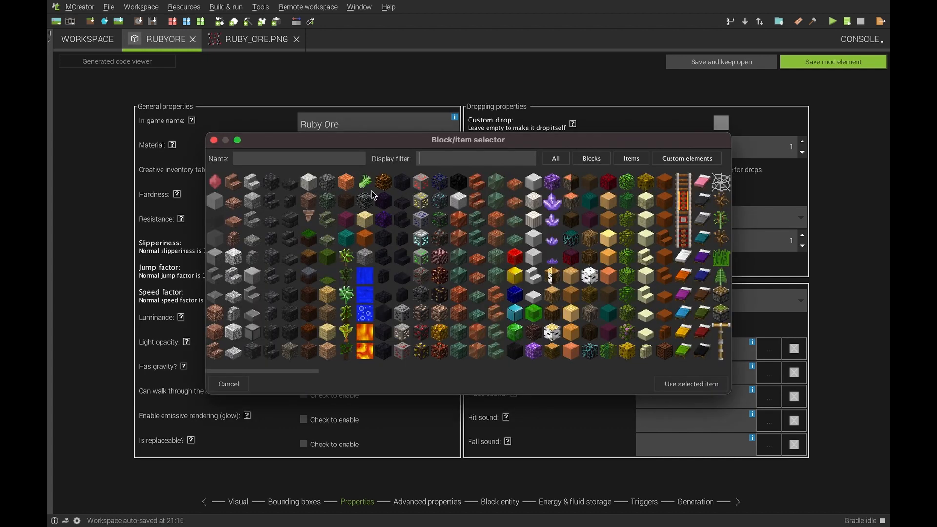
pyautogui.click(215, 182)
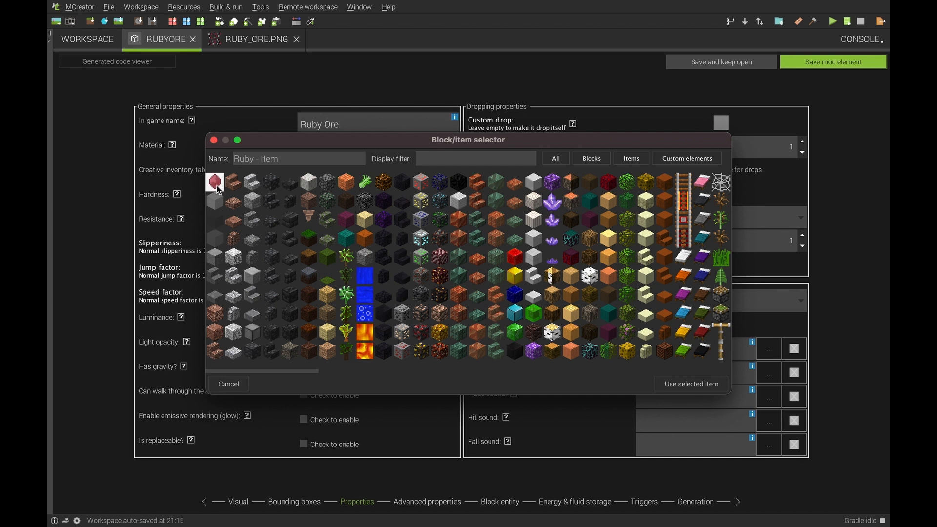
pyautogui.click(664, 388)
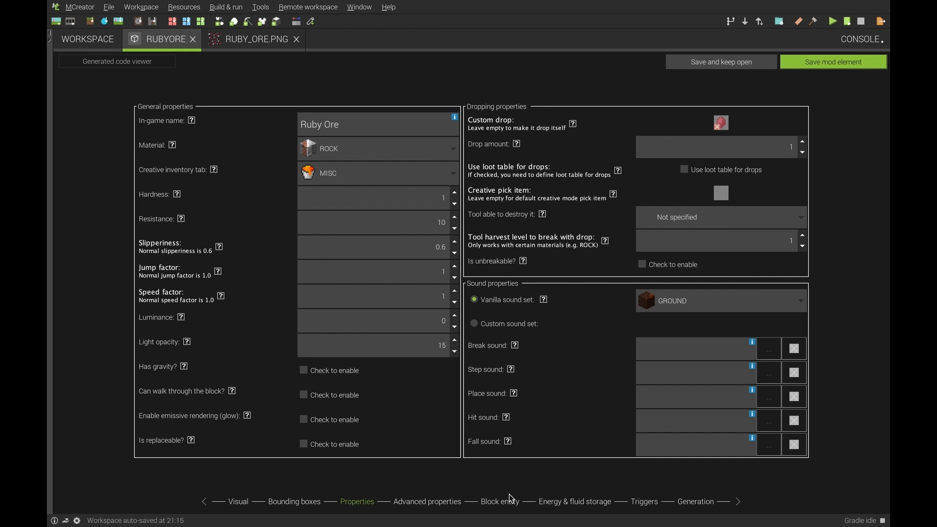
# Make the RubyOre block generate in the Surface dimension and save the block's mod element
pyautogui.click(435, 503)
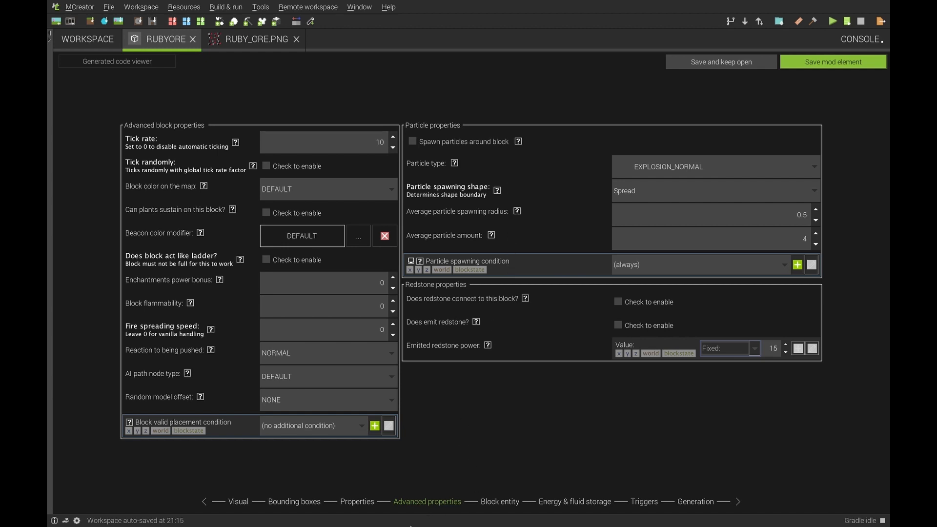
pyautogui.click(509, 503)
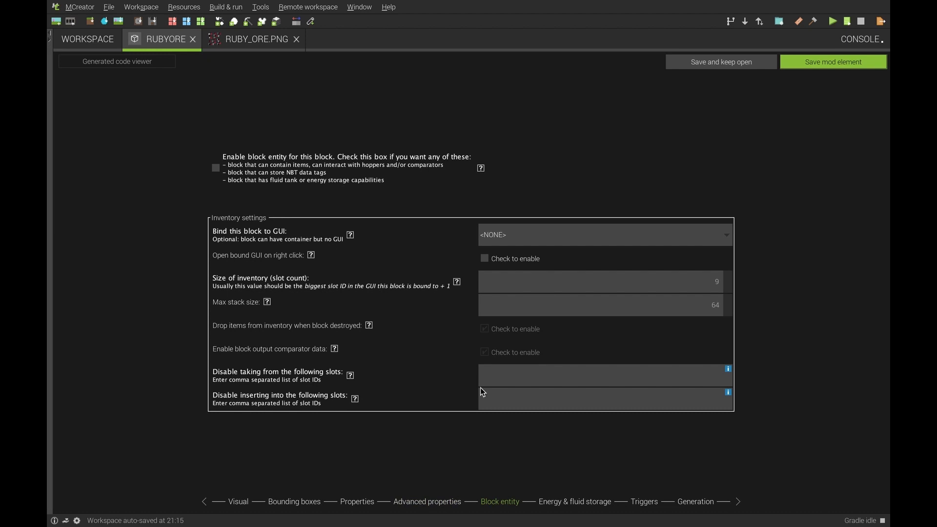
pyautogui.click(558, 505)
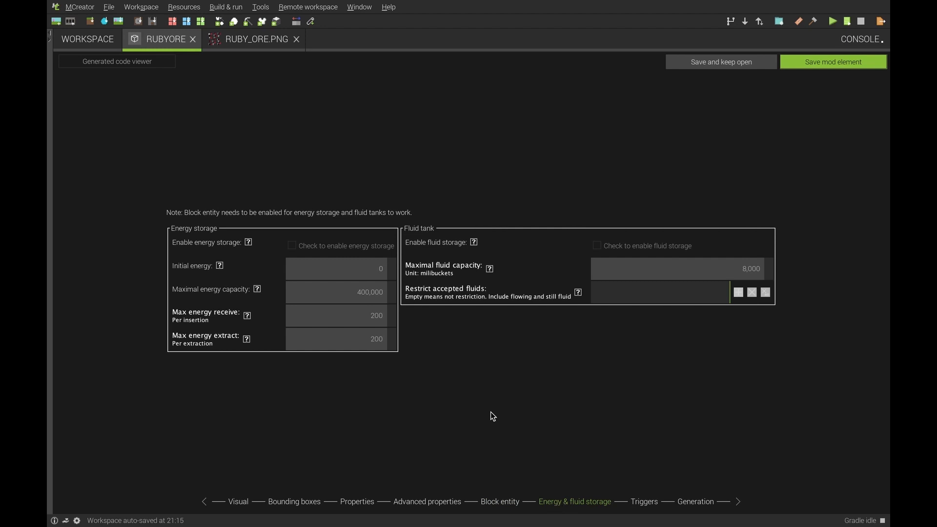
pyautogui.click(646, 504)
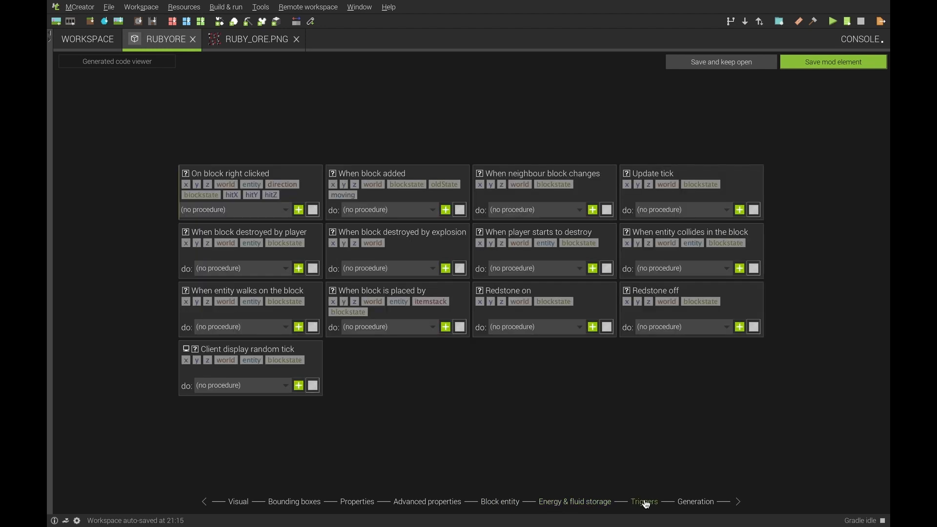
pyautogui.click(703, 505)
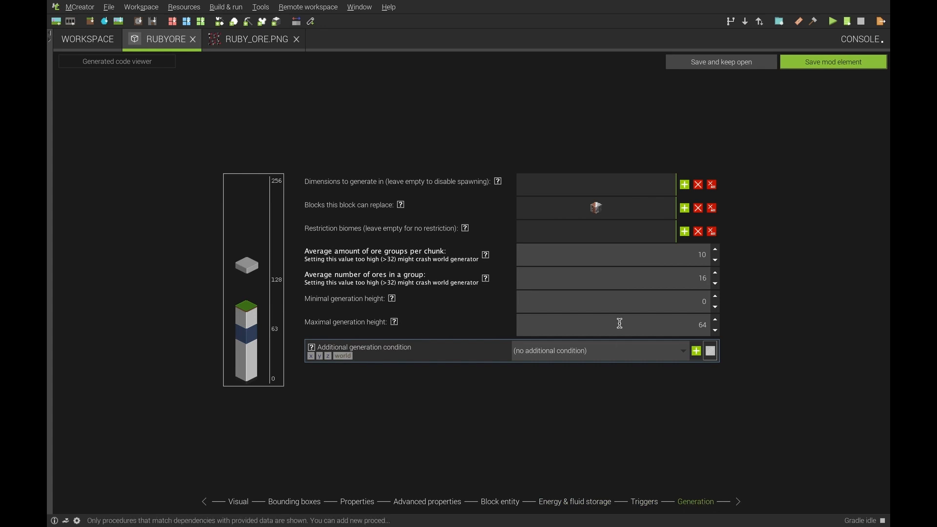
pyautogui.click(686, 185)
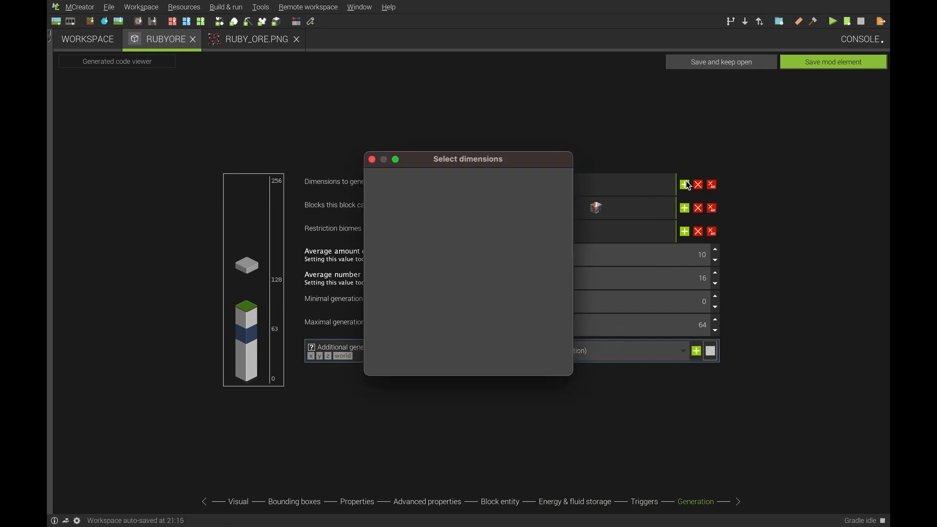
pyautogui.click(379, 220)
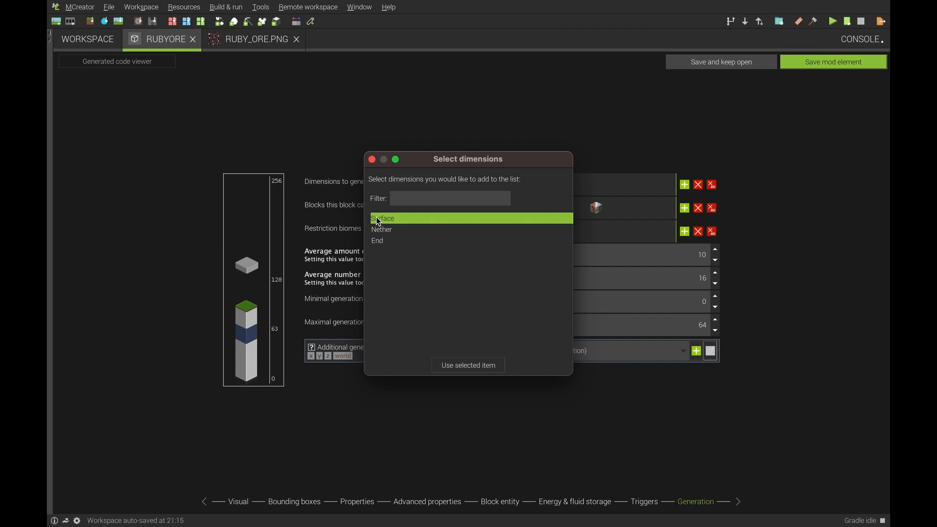
pyautogui.click(454, 371)
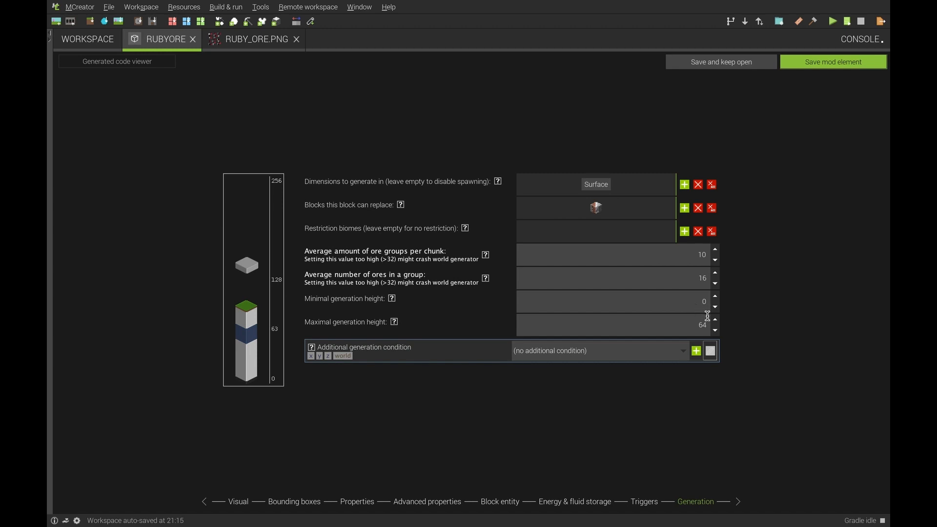
pyautogui.click(804, 67)
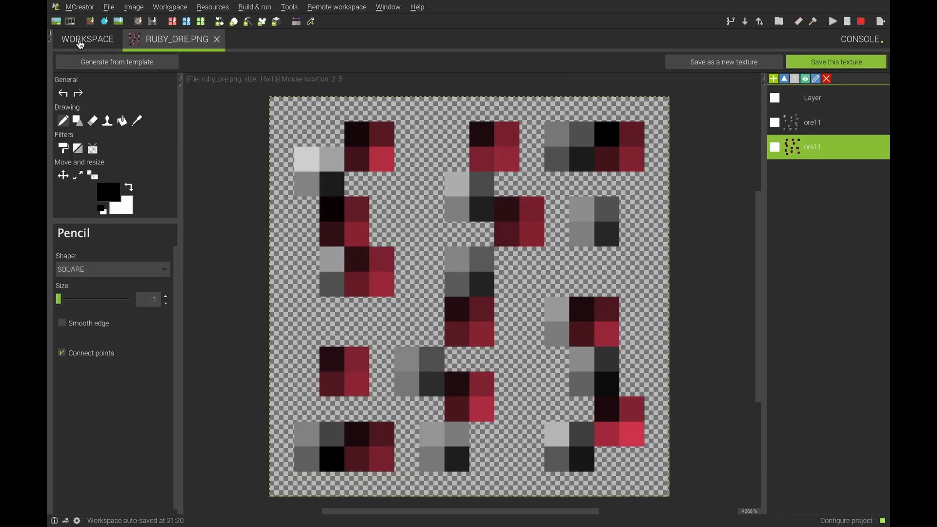
# In the workspace, create a new creative tab element named RubyMod
pyautogui.click(81, 43)
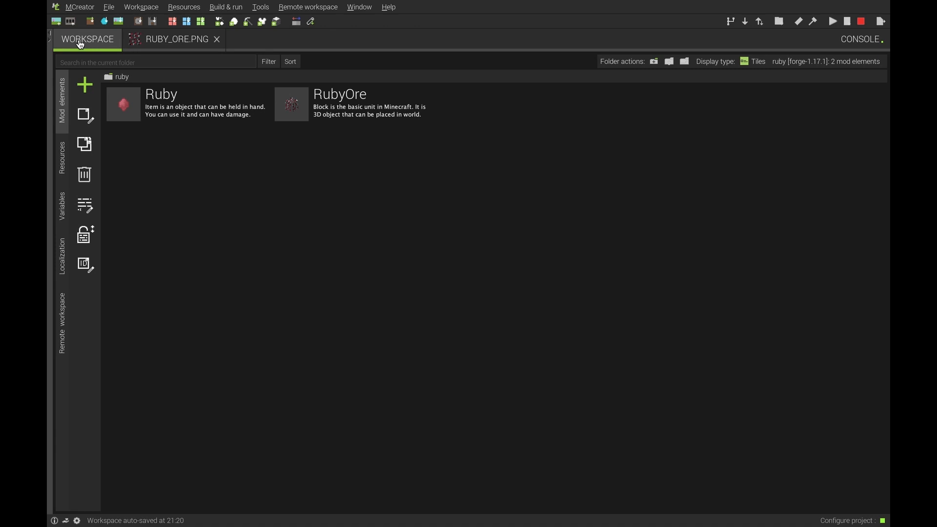
pyautogui.click(249, 89)
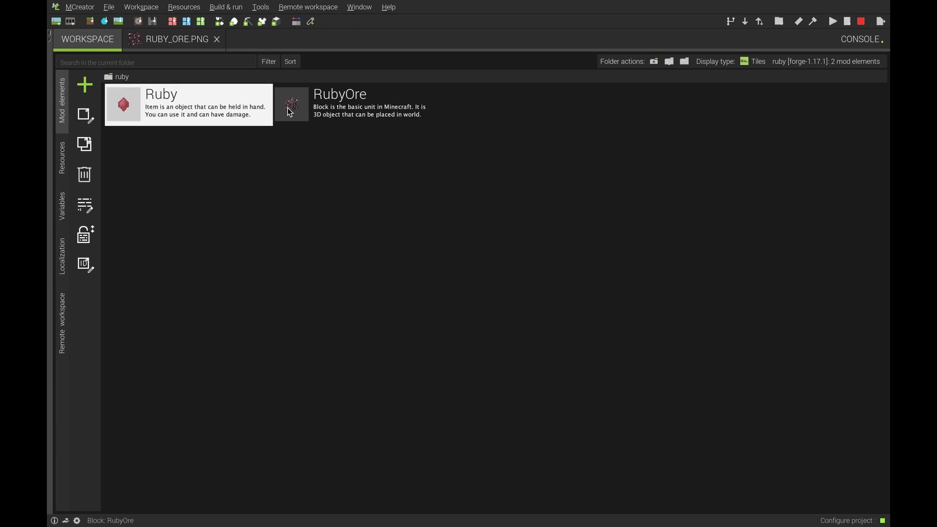
pyautogui.press('Right')
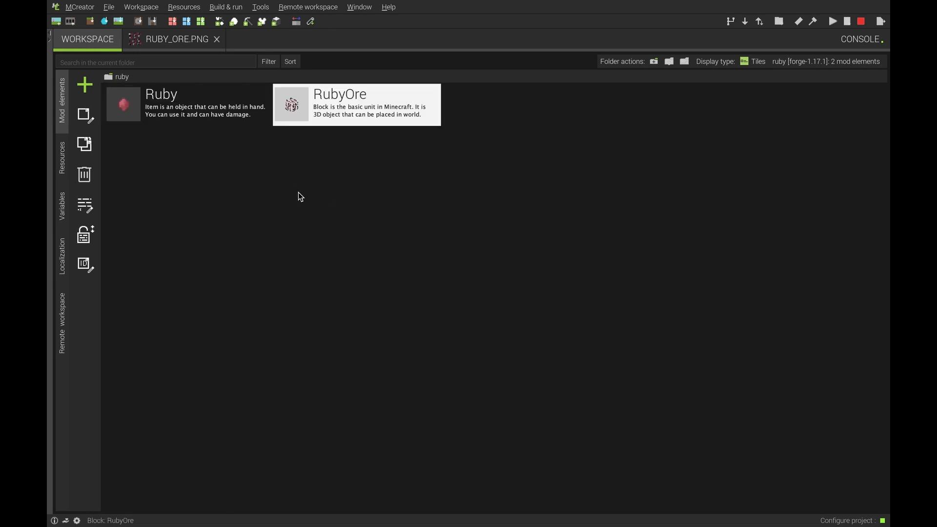
pyautogui.click(84, 87)
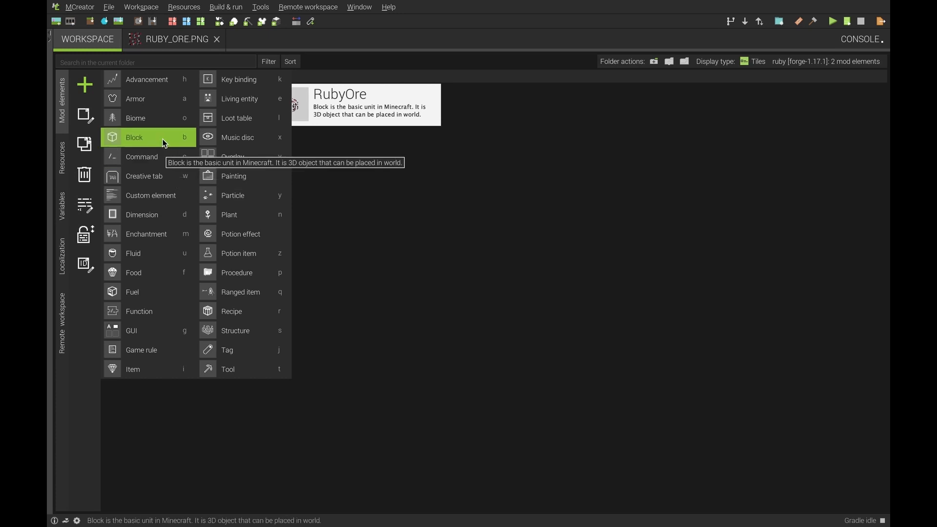
pyautogui.click(162, 176)
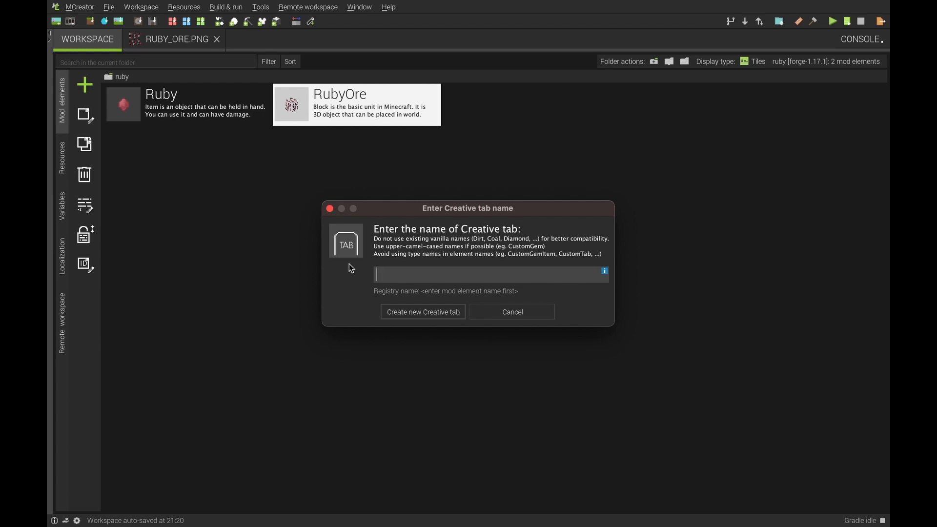
pyautogui.write('Ry')
pyautogui.press('BackSpace')
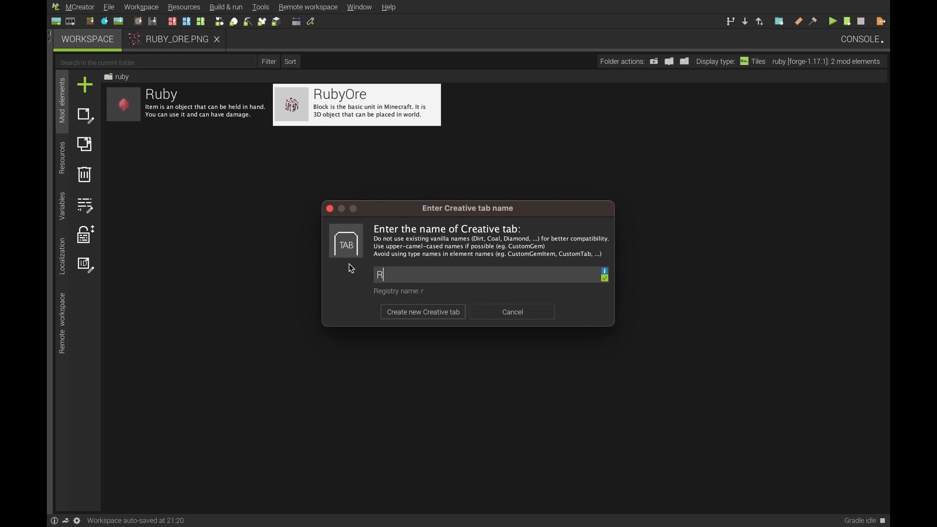
pyautogui.write('ubyMd')
pyautogui.press('BackSpace')
pyautogui.write('od')
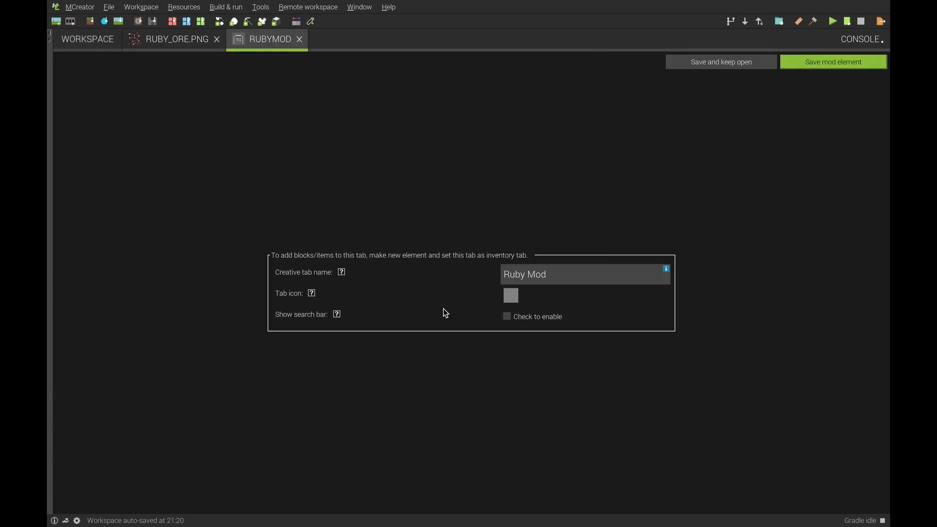
# Use the custom Ruby item as the creative tab's icon, enable its search bar and save the element
pyautogui.click(511, 296)
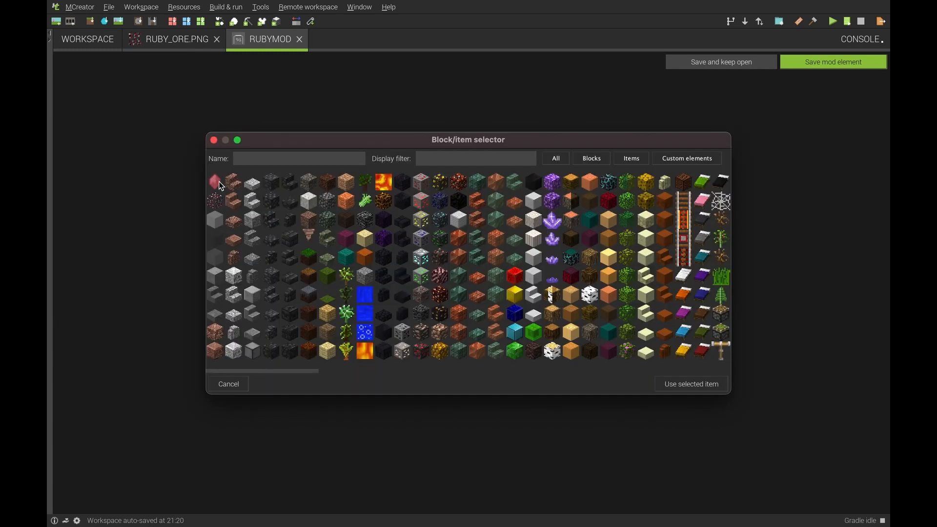
pyautogui.click(217, 183)
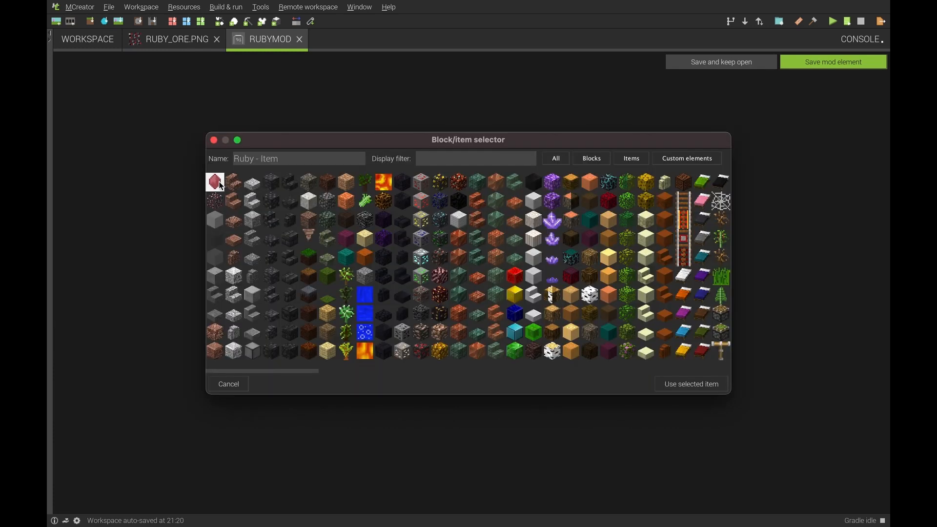
pyautogui.click(709, 378)
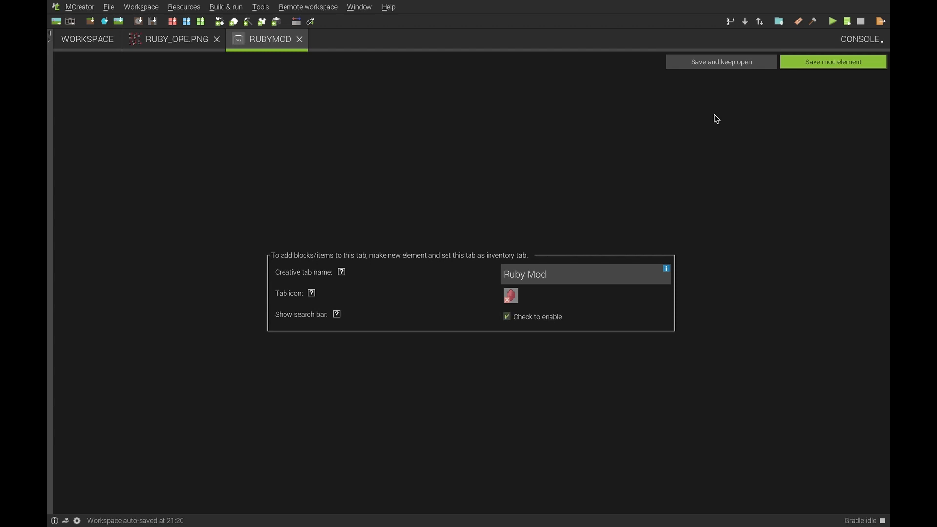
pyautogui.click(819, 66)
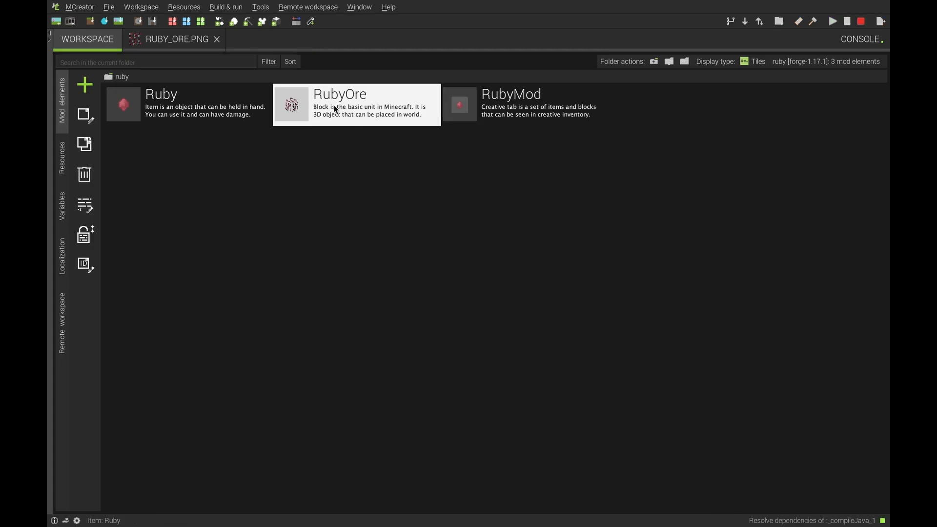
# Set the Ruby item's creative inventory tab to CUSTOM:RubyMod in its general properties and save the item
pyautogui.click(222, 97)
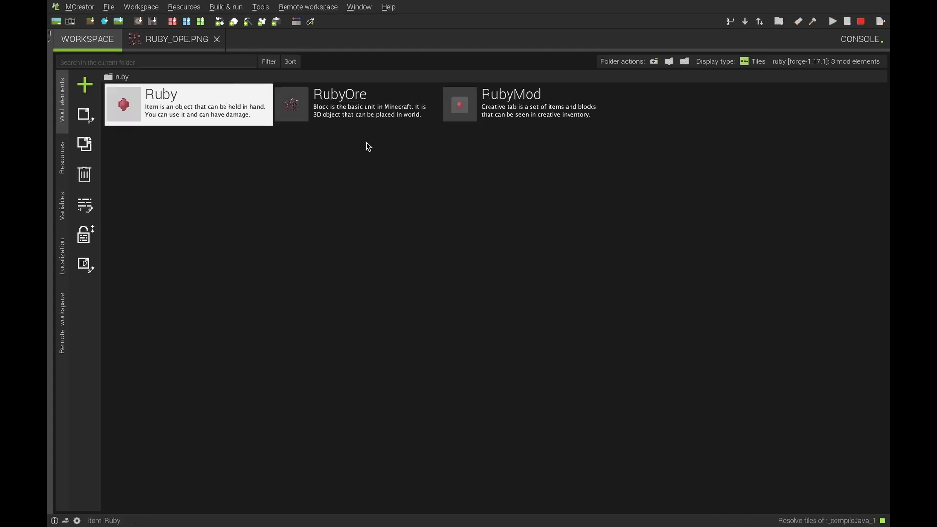
pyautogui.doubleClick(139, 123)
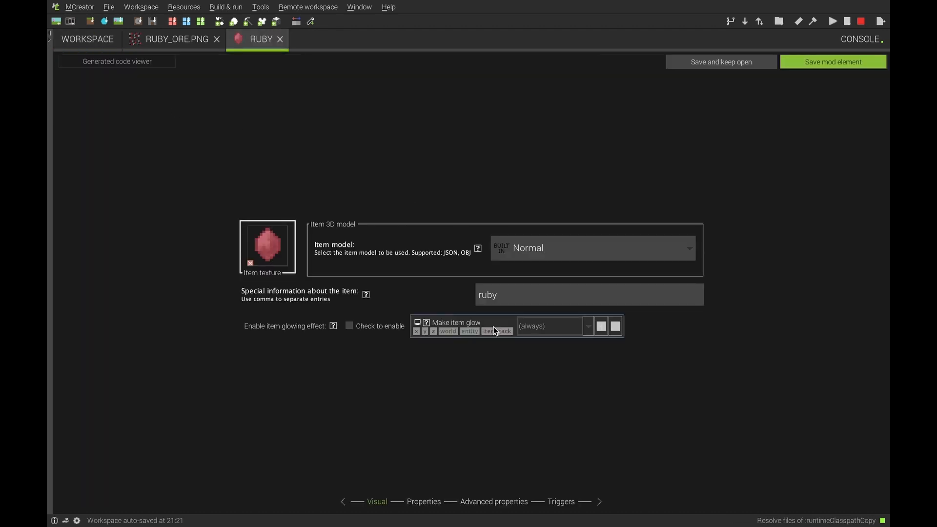
pyautogui.click(421, 502)
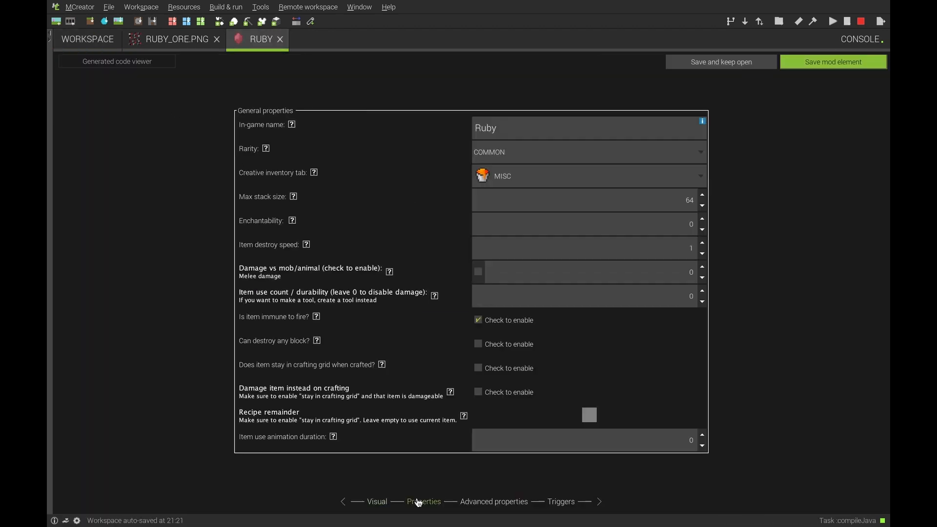
pyautogui.click(561, 178)
pyautogui.scroll(3, 562, 229)
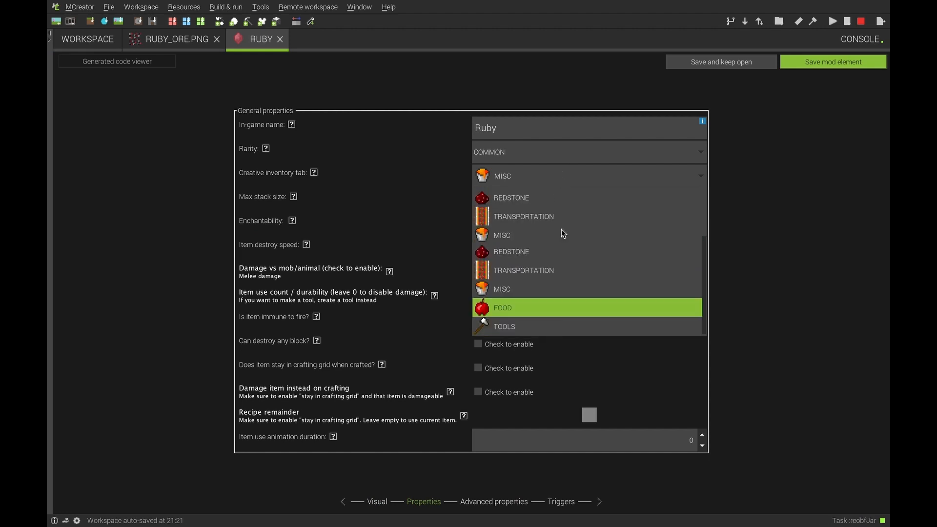
pyautogui.click(552, 196)
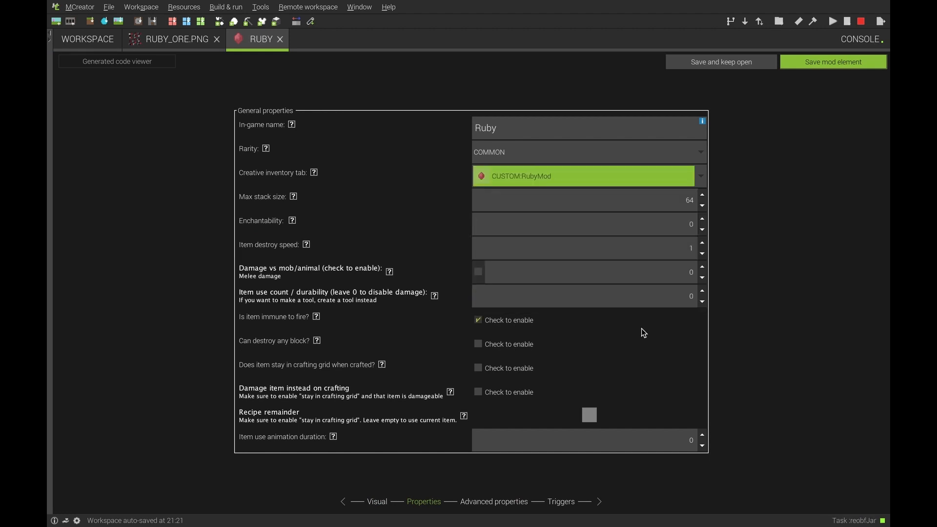
pyautogui.click(854, 65)
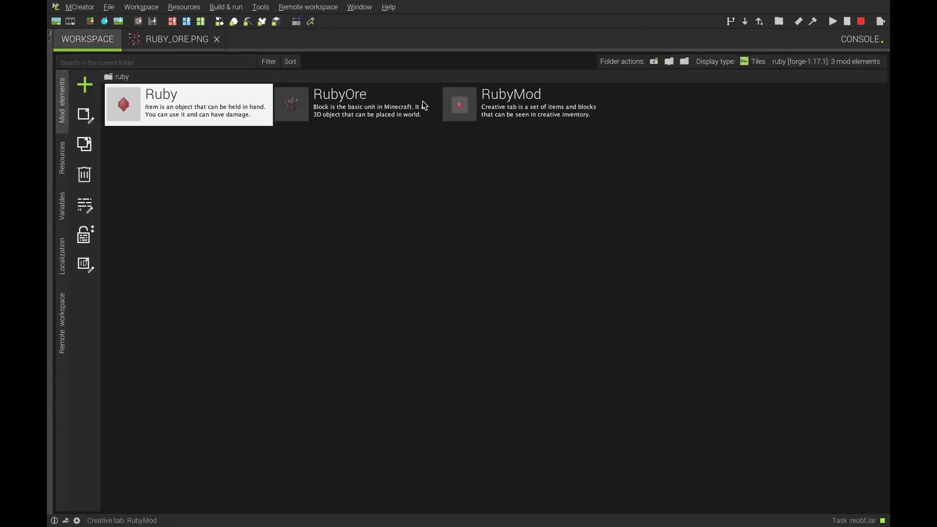
# Set the RubyOre block's creative inventory tab to CUSTOM:RubyMod in its general properties and save the block
pyautogui.doubleClick(377, 107)
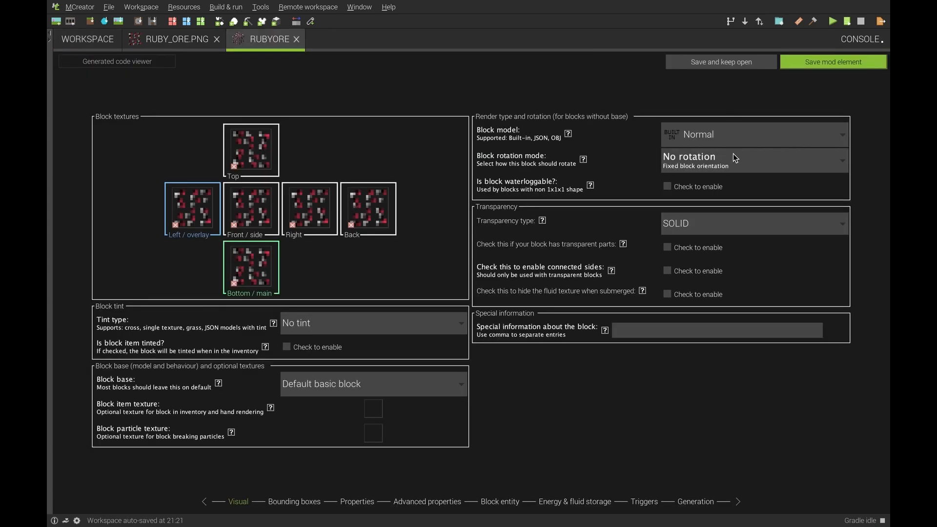
pyautogui.click(372, 503)
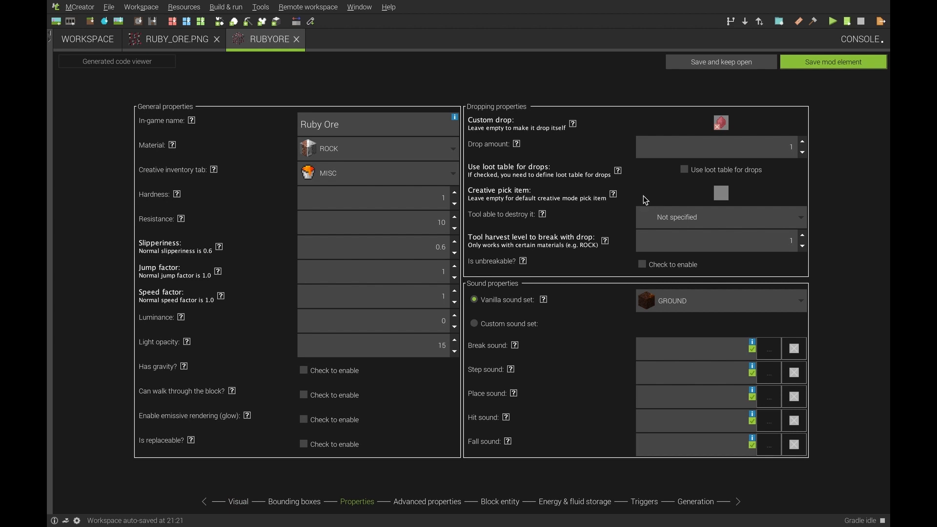
pyautogui.click(310, 175)
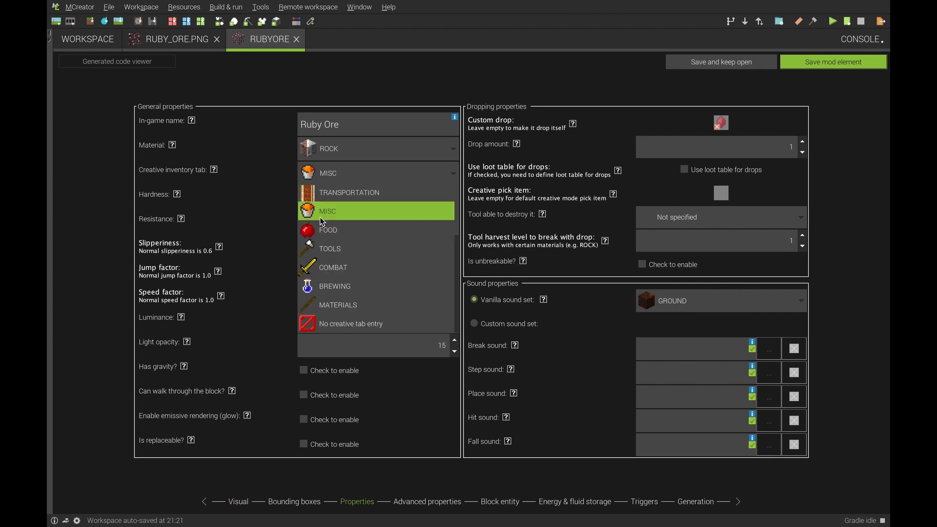
pyautogui.scroll(2, 320, 217)
pyautogui.click(327, 193)
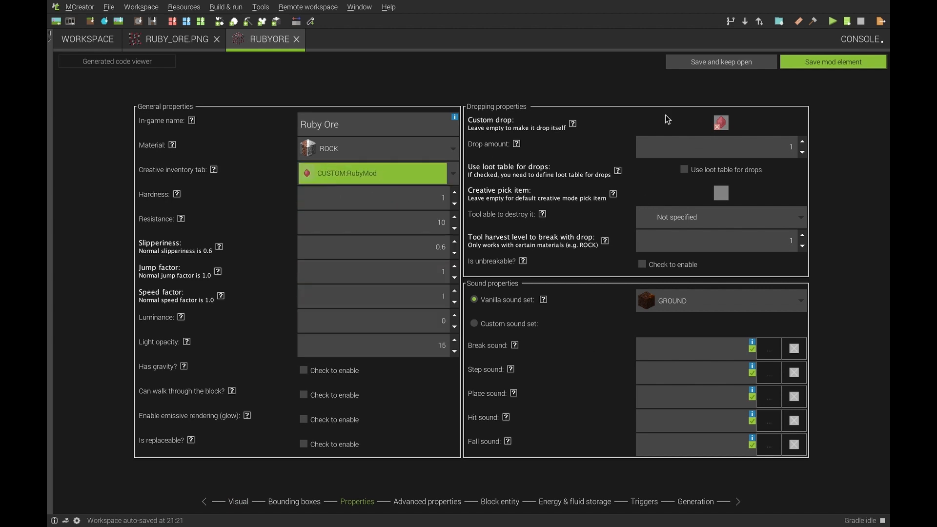
pyautogui.click(838, 65)
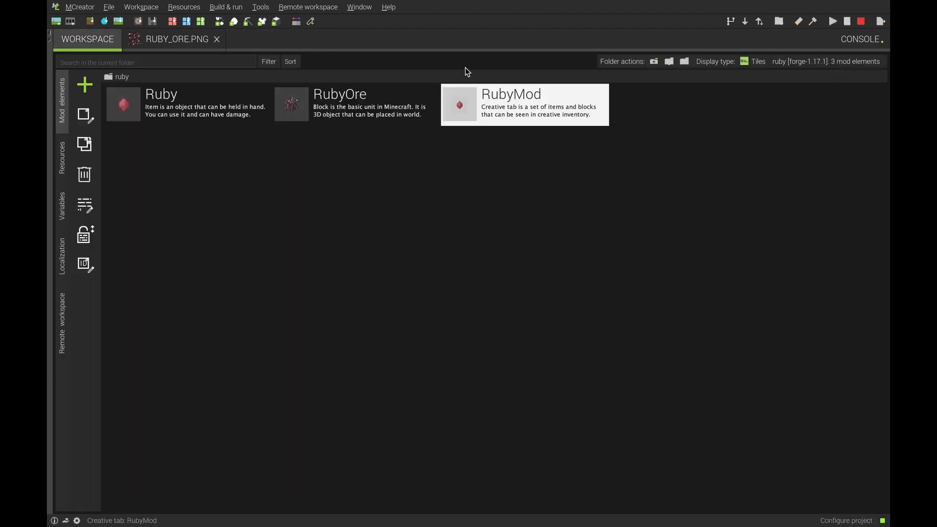
# Create a new biome element named RubyLand
pyautogui.click(84, 85)
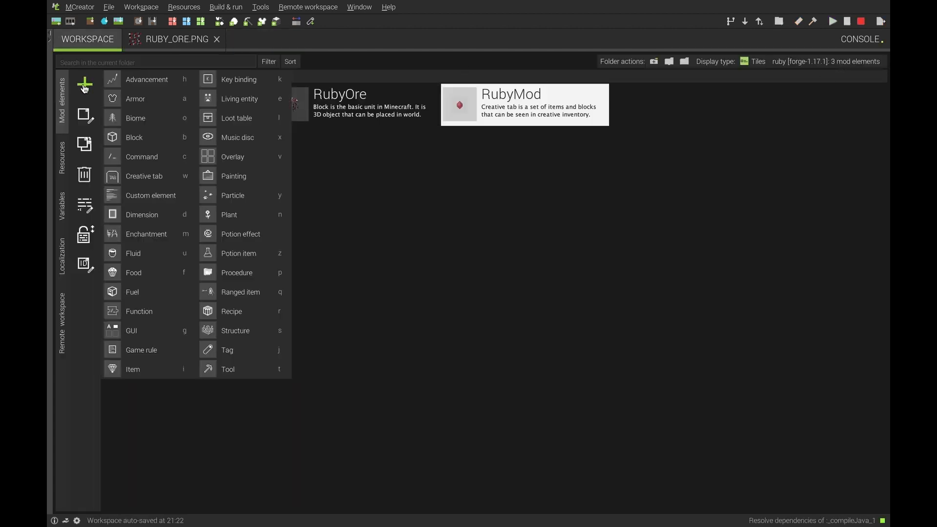
pyautogui.click(163, 121)
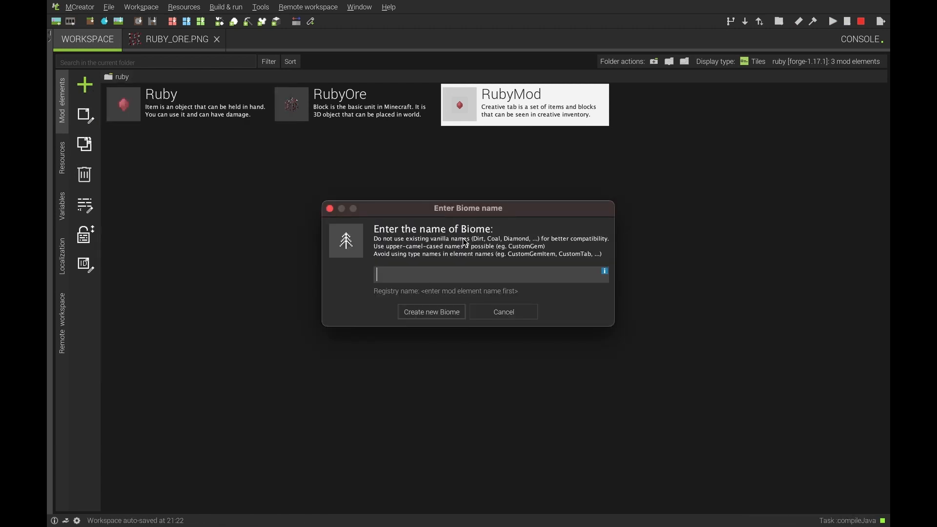
pyautogui.write('Ruby')
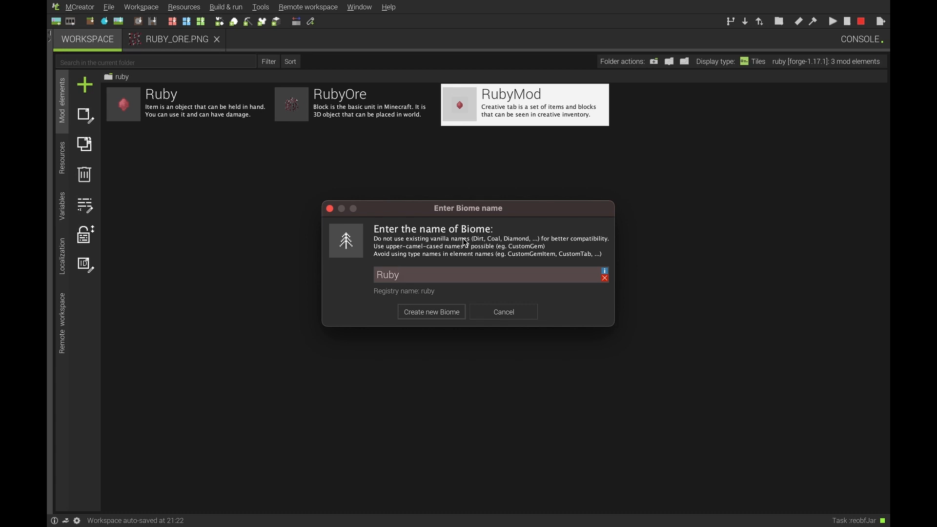
pyautogui.write('Land')
pyautogui.click(451, 316)
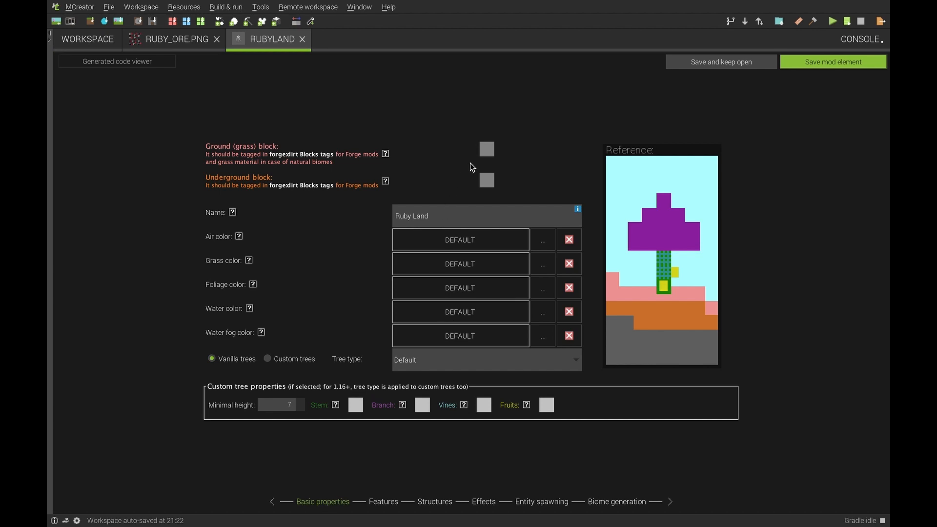
# Set both the ground block and the underground block of the RubyLand biome to the custom RubyOre block
pyautogui.click(484, 151)
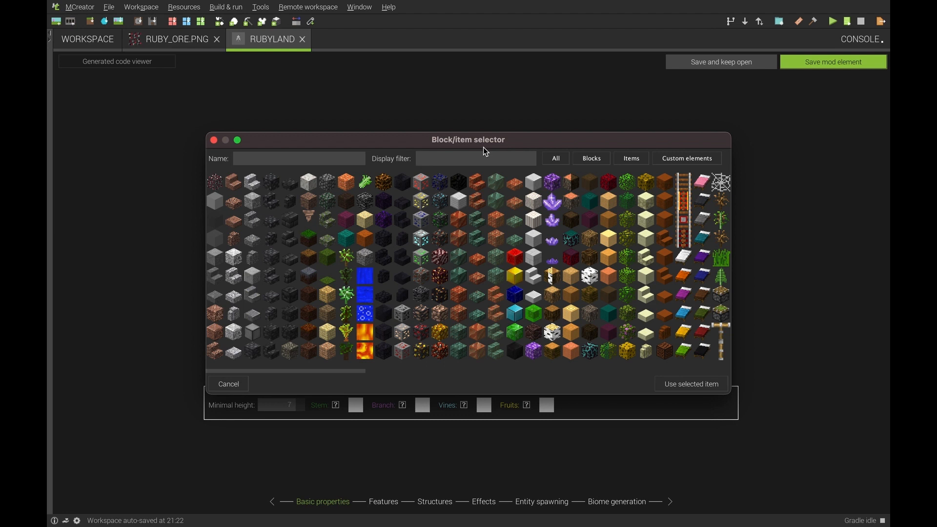
pyautogui.click(226, 185)
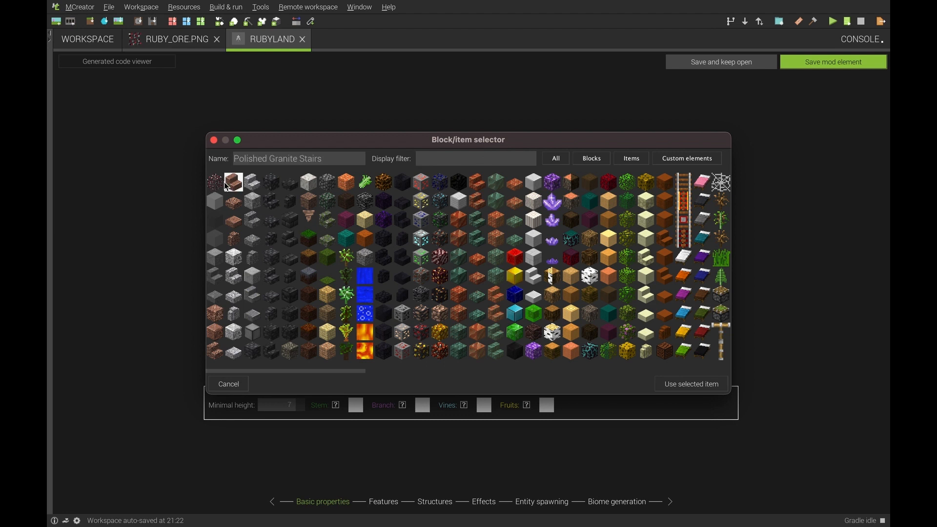
pyautogui.click(215, 184)
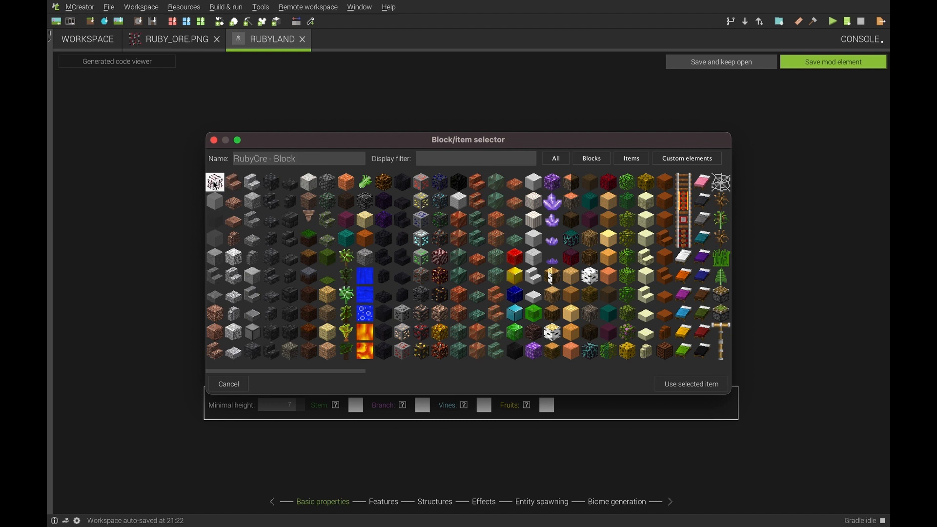
pyautogui.click(682, 383)
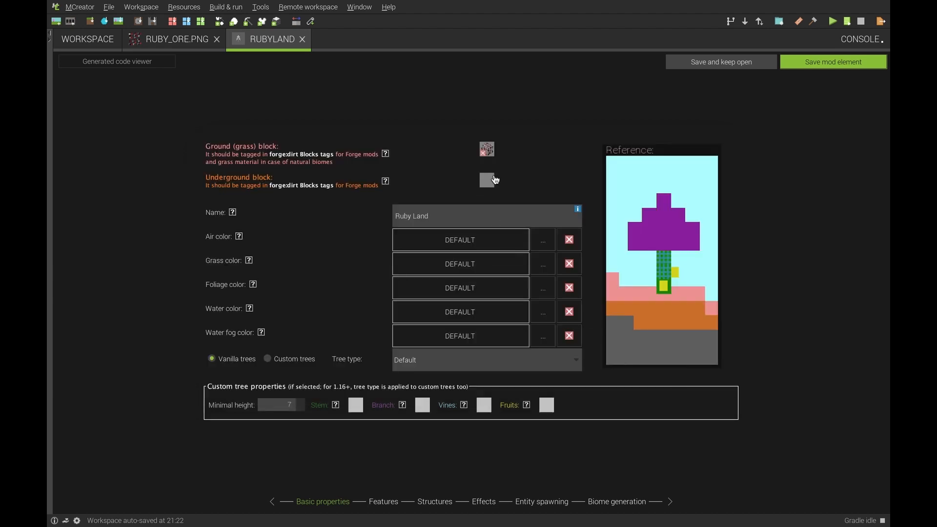
pyautogui.click(488, 180)
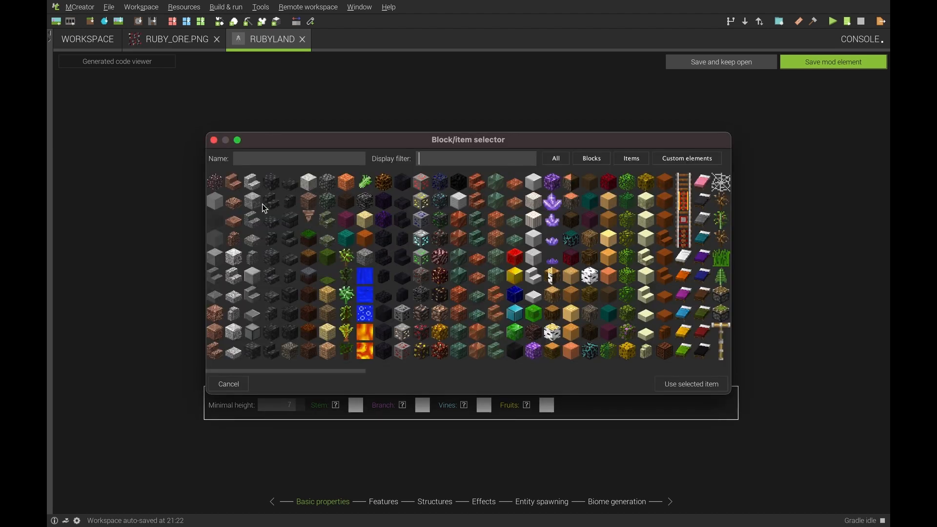
pyautogui.click(223, 186)
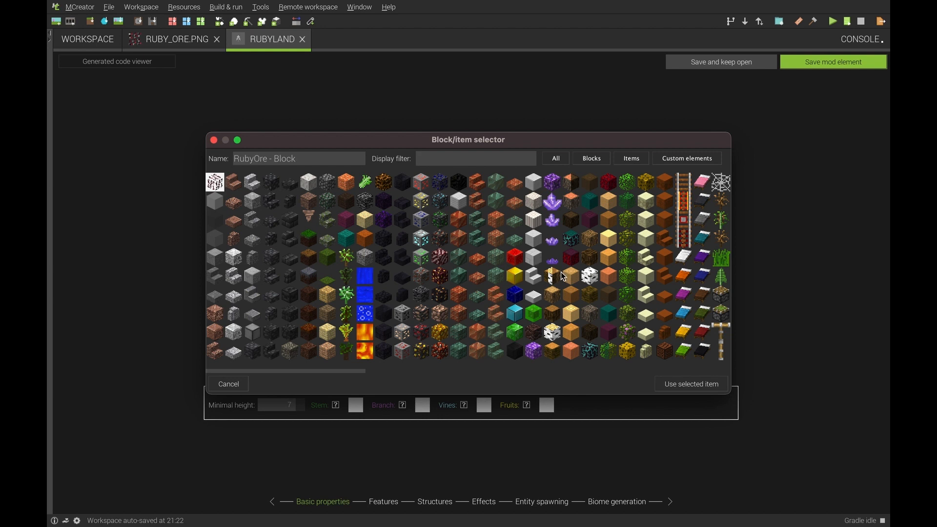
pyautogui.click(665, 385)
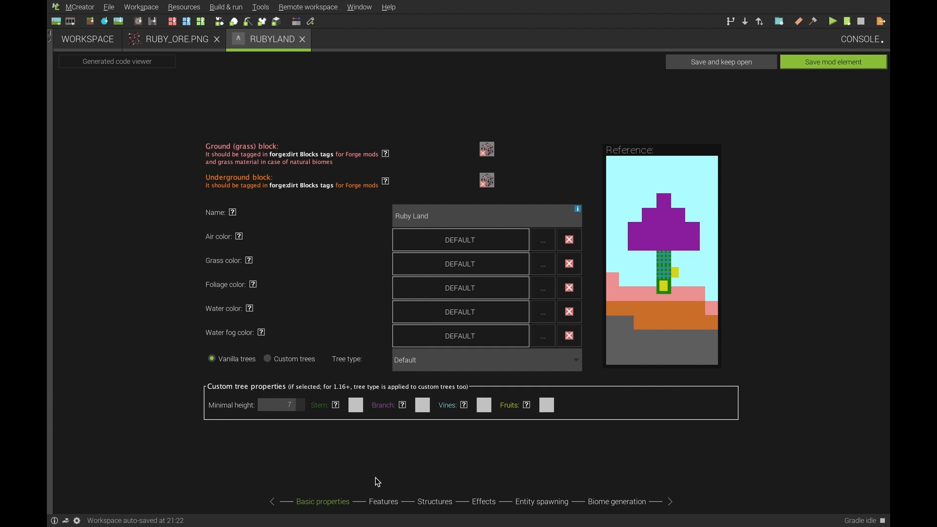
# Remove FrozenTopLayer from the biome's default features
pyautogui.click(394, 502)
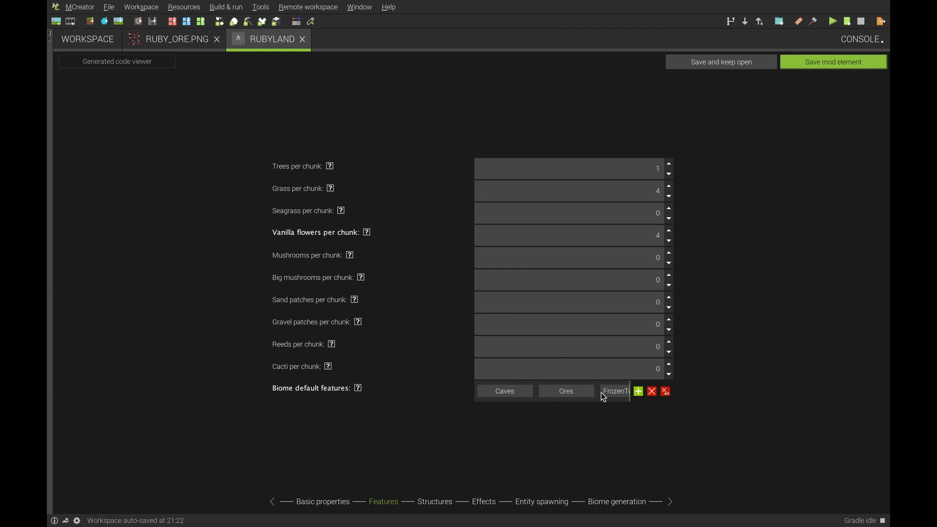
pyautogui.scroll(-5, 601, 392)
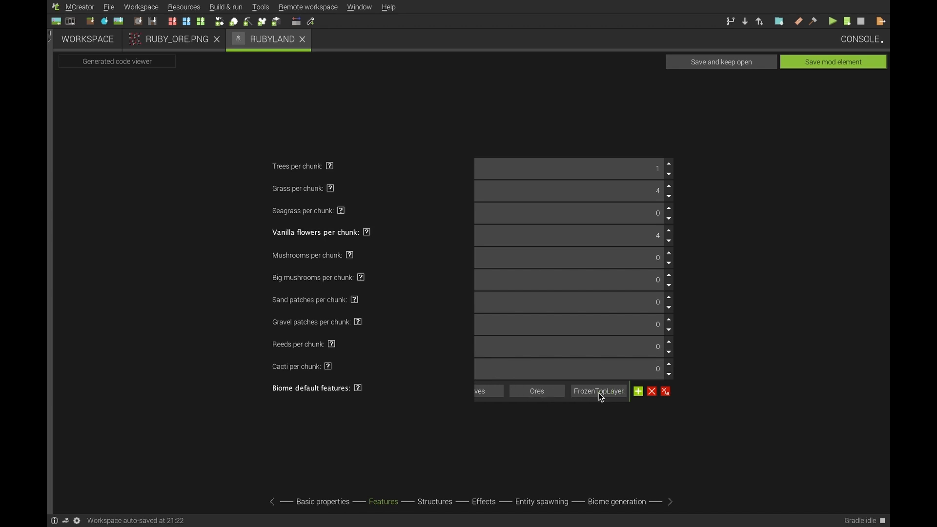
pyautogui.click(599, 393)
pyautogui.click(653, 392)
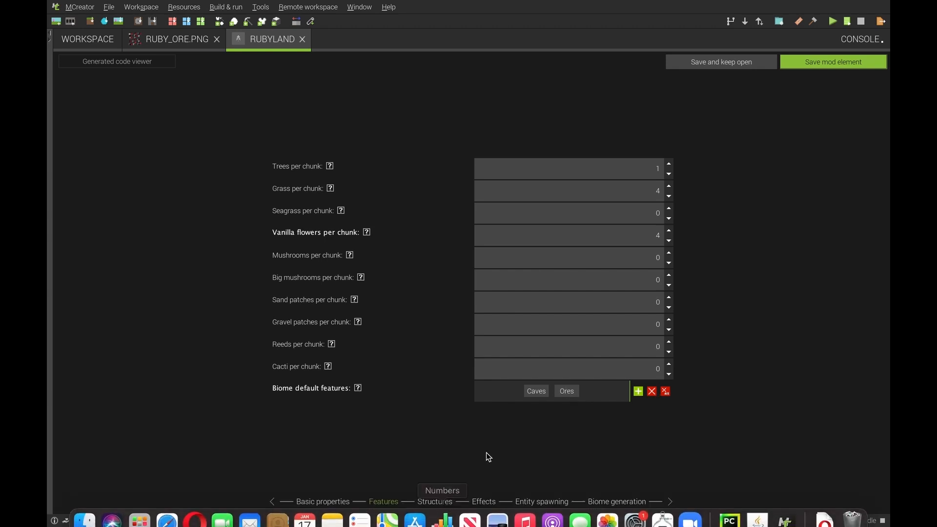
# Set the type of villages generated in the biome to plains
pyautogui.click(435, 502)
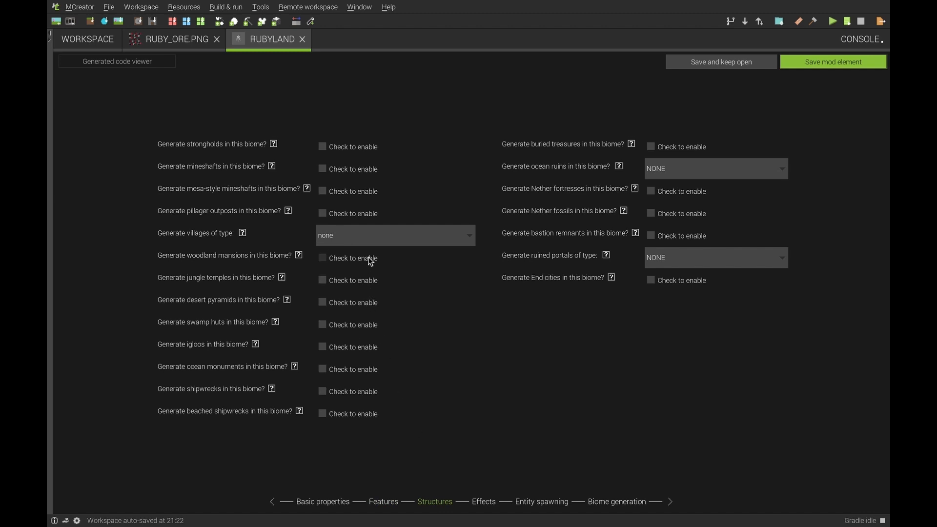
pyautogui.click(361, 237)
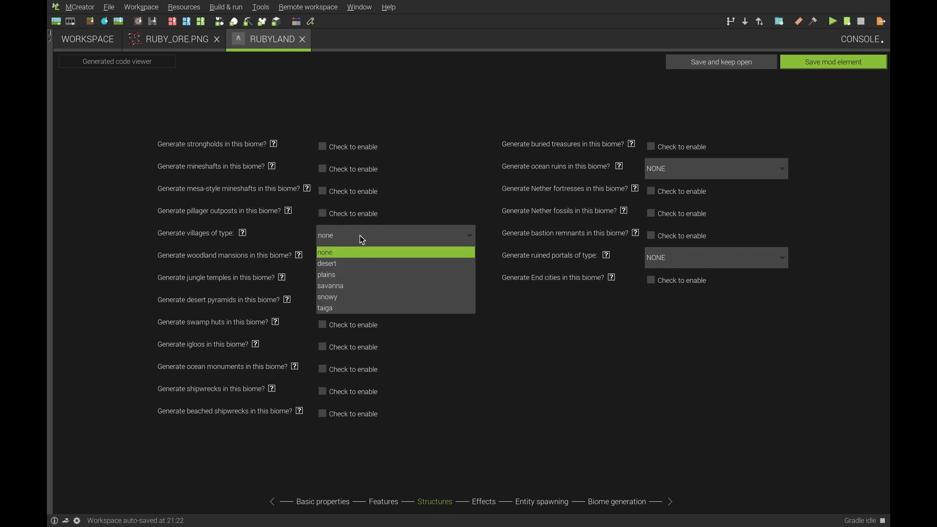
pyautogui.click(361, 277)
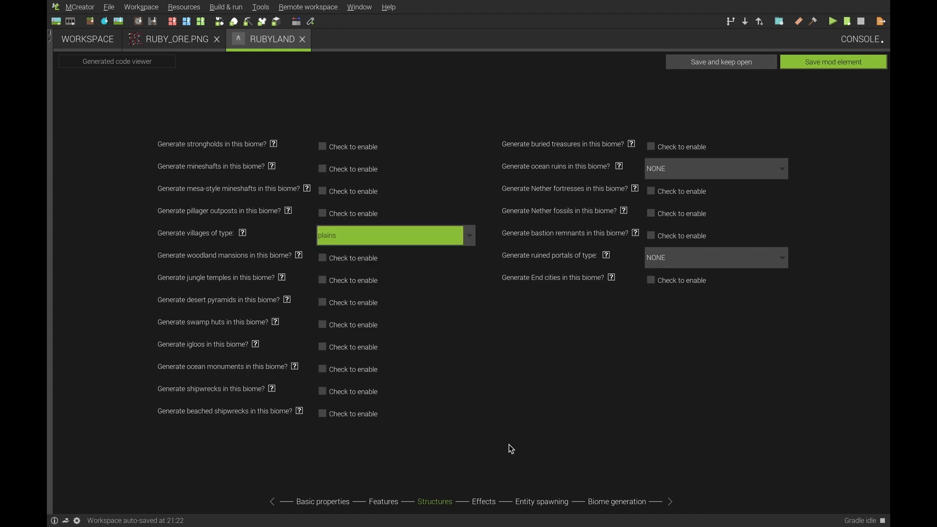
# Review the biome's effects, entity spawning and generation settings, including the category and parent options, and save the biome element
pyautogui.click(488, 503)
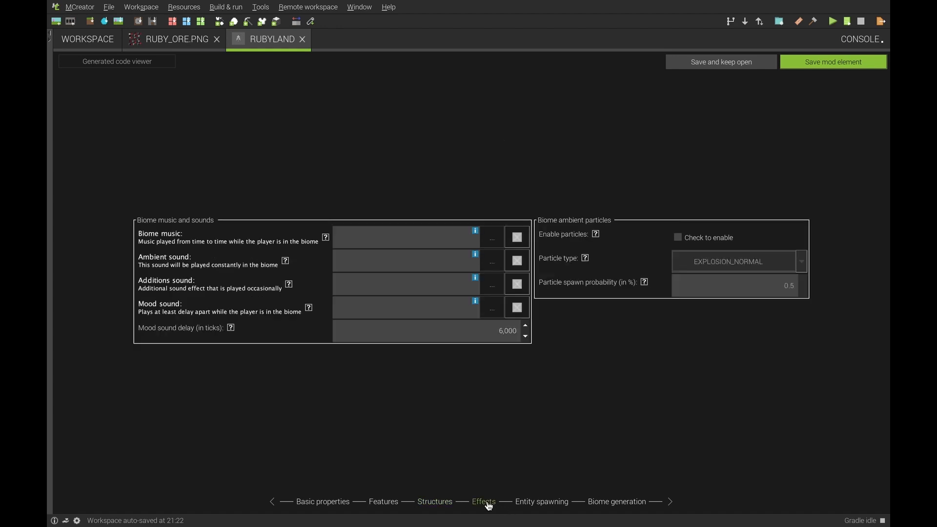
pyautogui.click(534, 505)
pyautogui.click(615, 505)
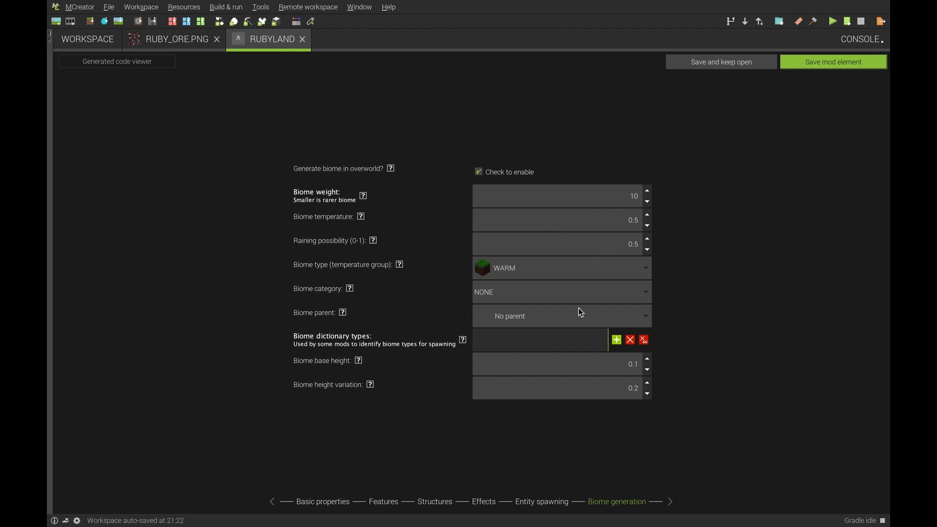
pyautogui.click(518, 302)
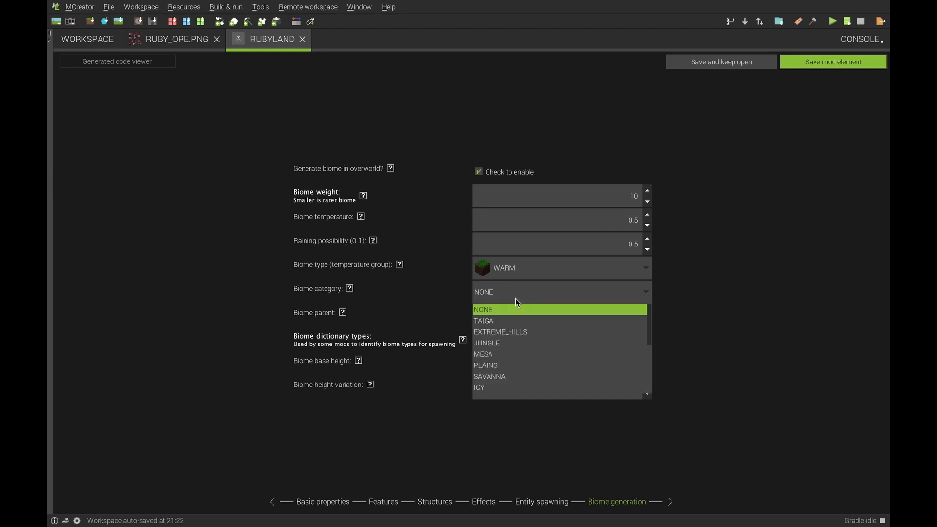
pyautogui.click(516, 298)
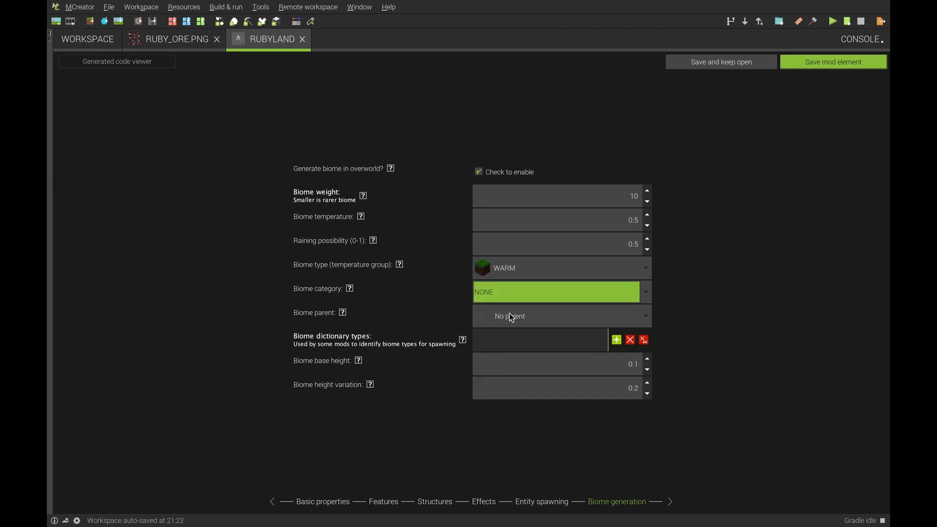
pyautogui.click(511, 317)
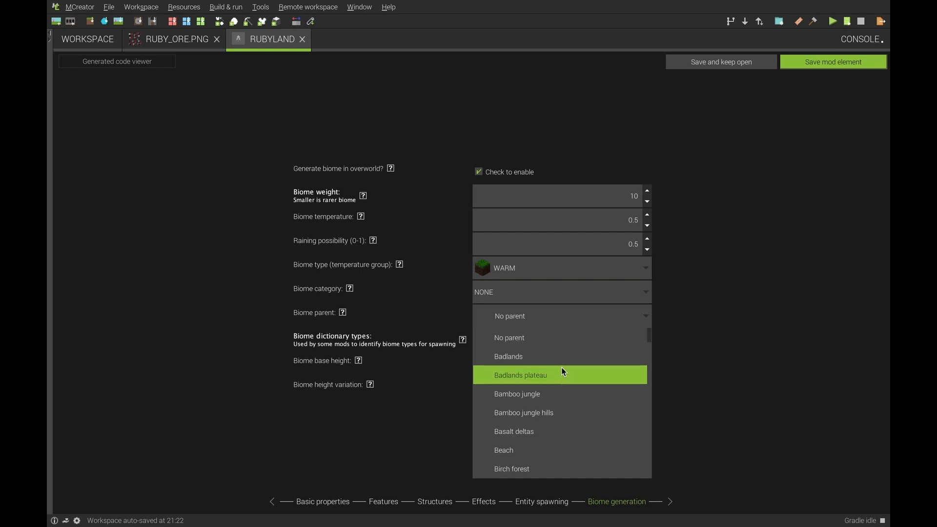
pyautogui.scroll(-15, 561, 372)
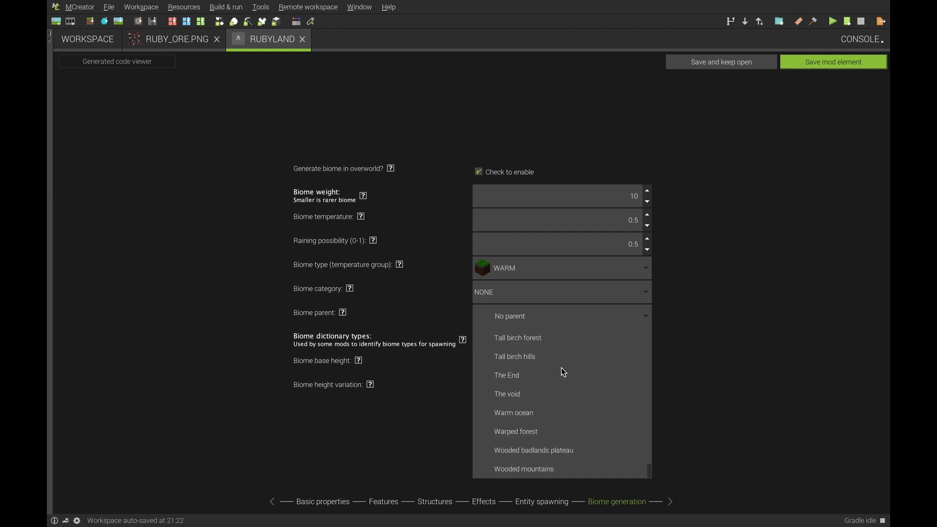
pyautogui.click(774, 289)
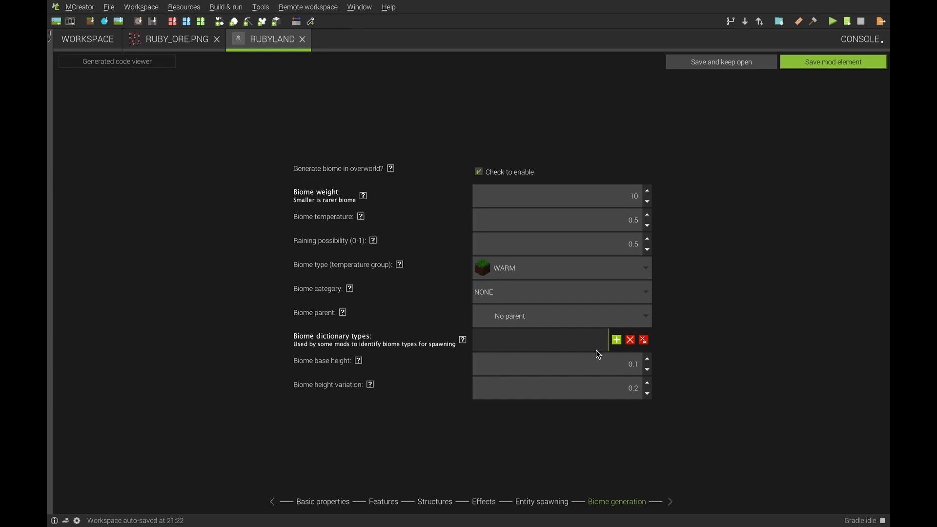
pyautogui.click(830, 64)
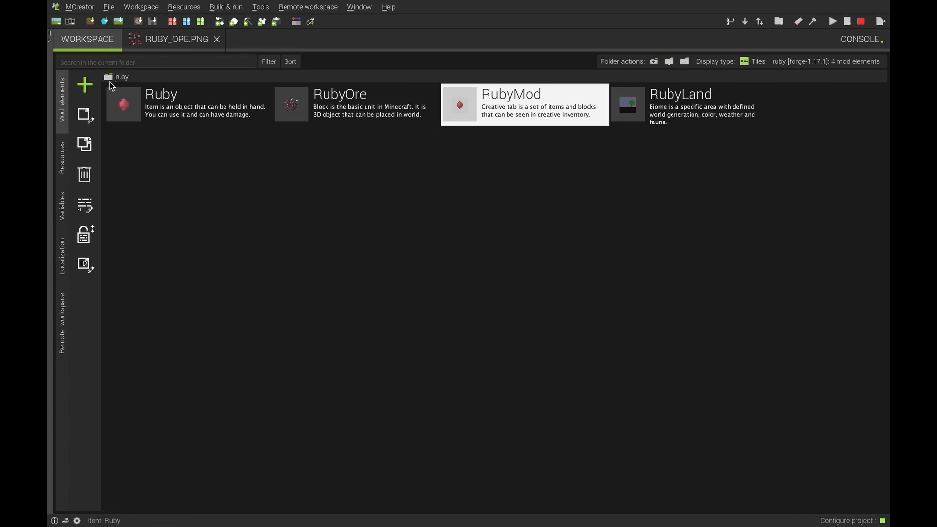
# Create a new block element named RubyBlock
pyautogui.click(85, 86)
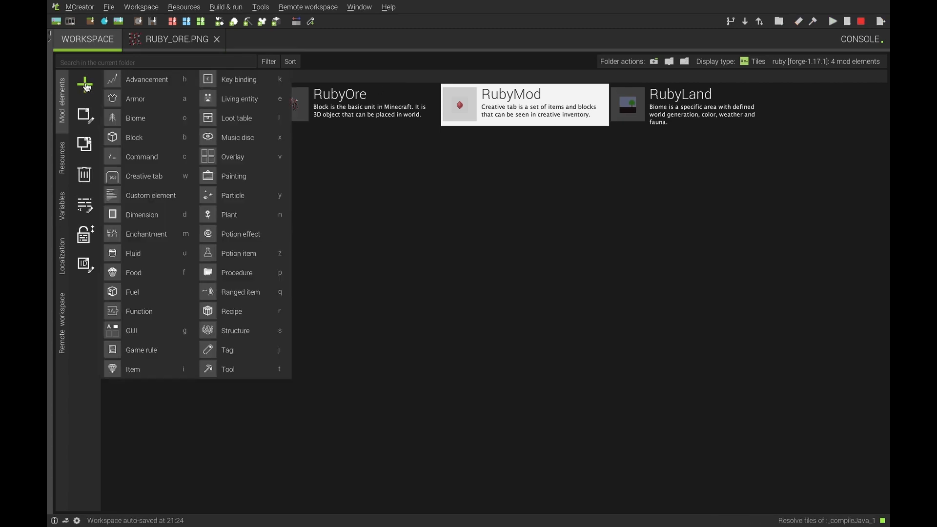
pyautogui.click(161, 138)
pyautogui.write('Ruby')
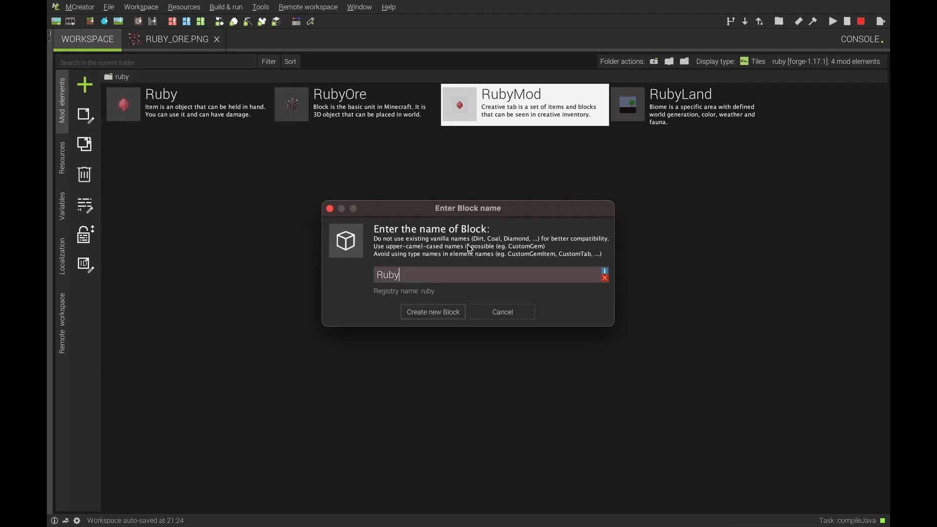
pyautogui.write('Bloc')
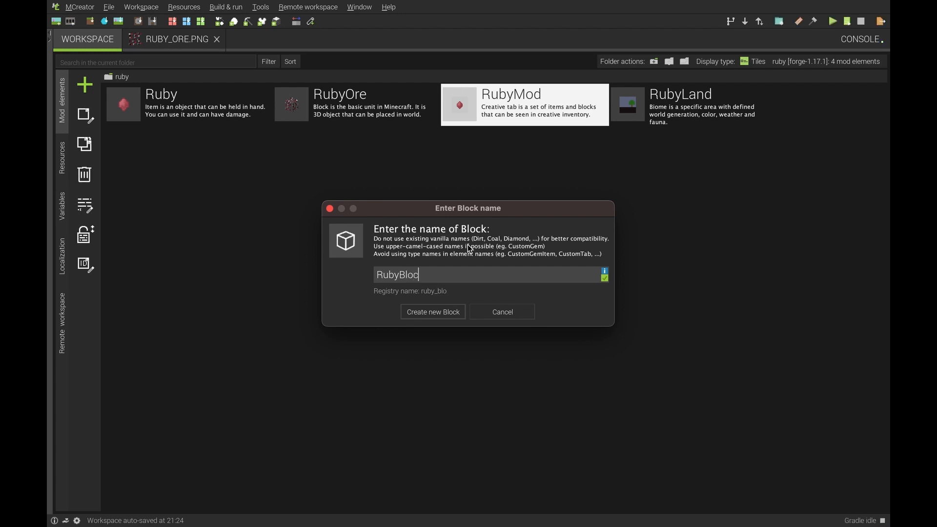
pyautogui.write('k')
pyautogui.click(432, 312)
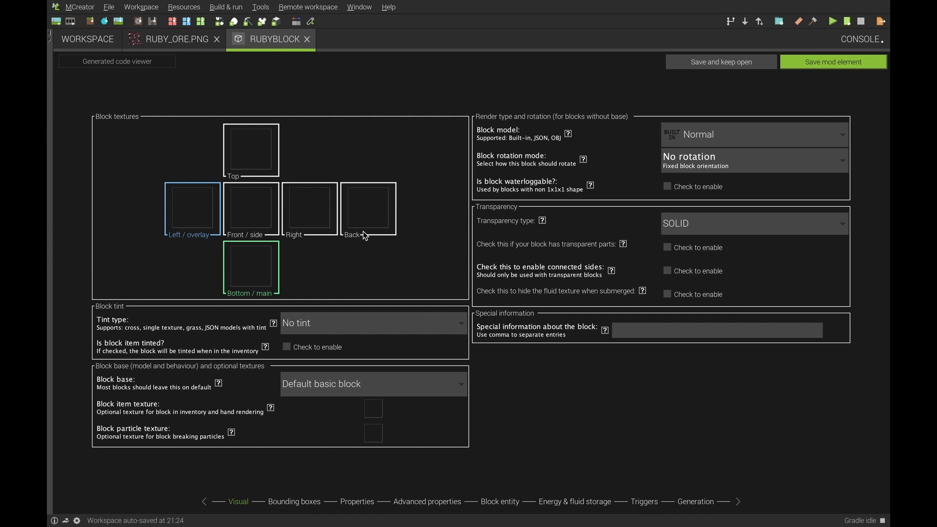
# Create a new 16 by 16 block texture filled with transparency, starting from the RubyBlock's top face
pyautogui.click(243, 142)
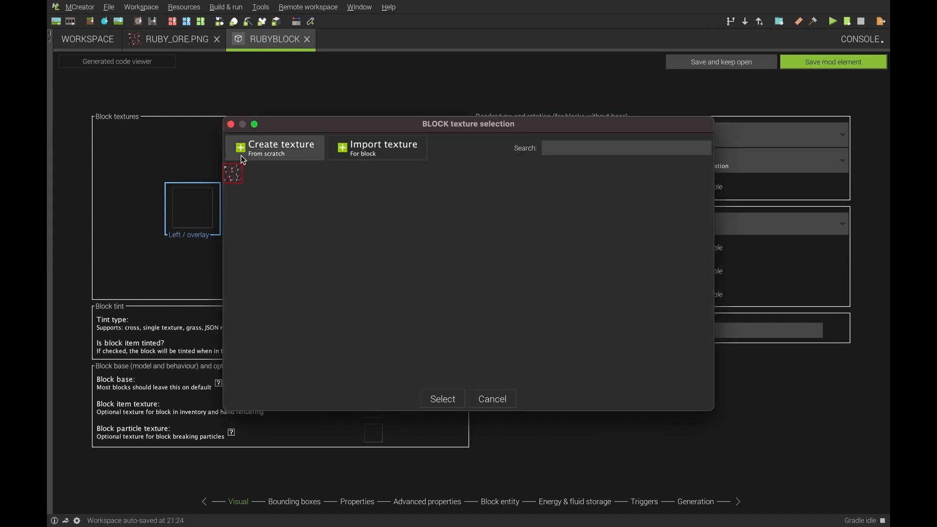
pyautogui.click(242, 155)
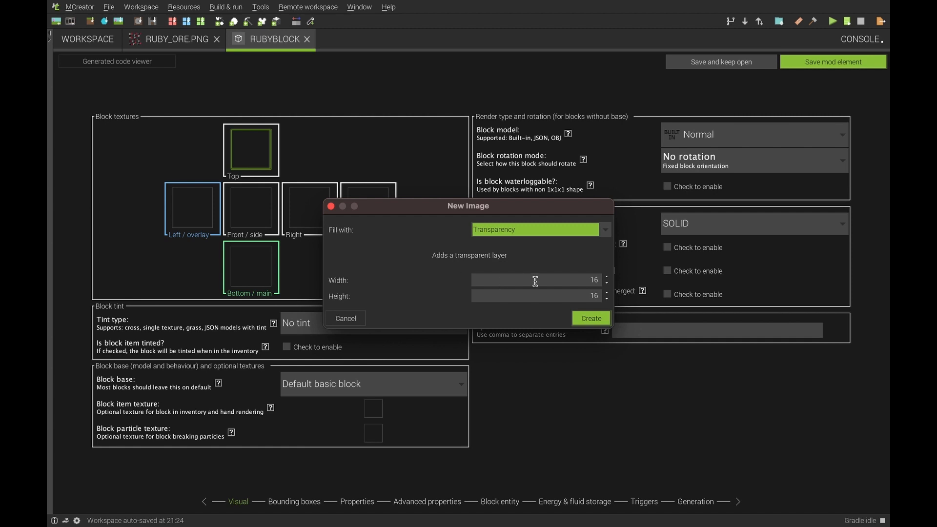
pyautogui.click(588, 318)
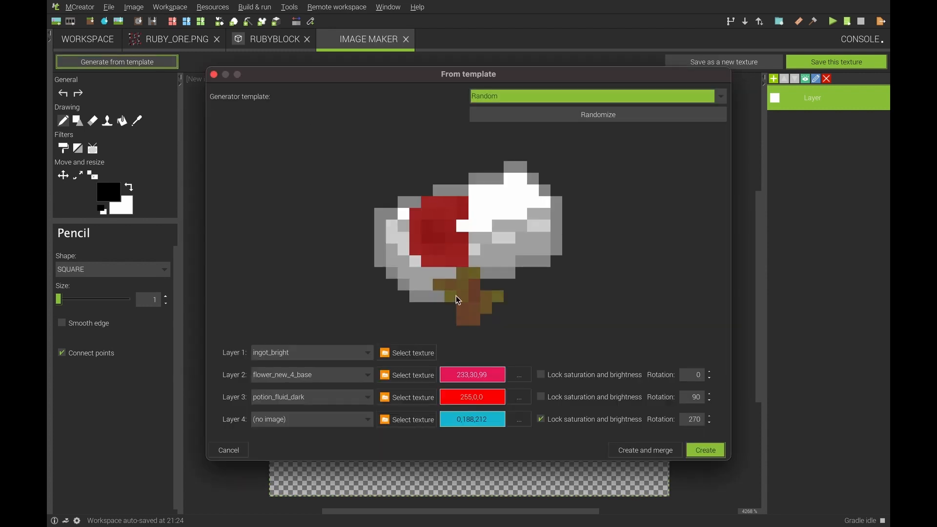
# Generate the texture from a template, using the emerald_block texture for layers 1 and 2
pyautogui.click(422, 358)
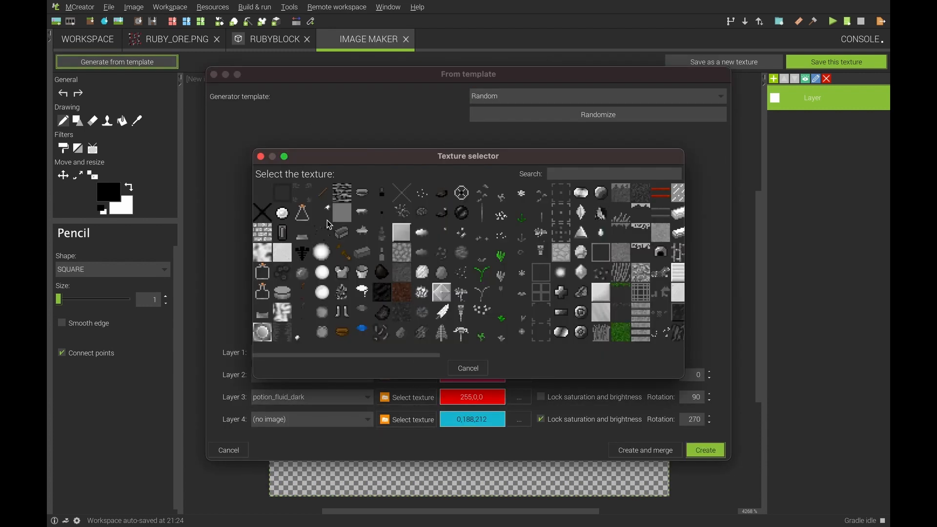
pyautogui.write('eme')
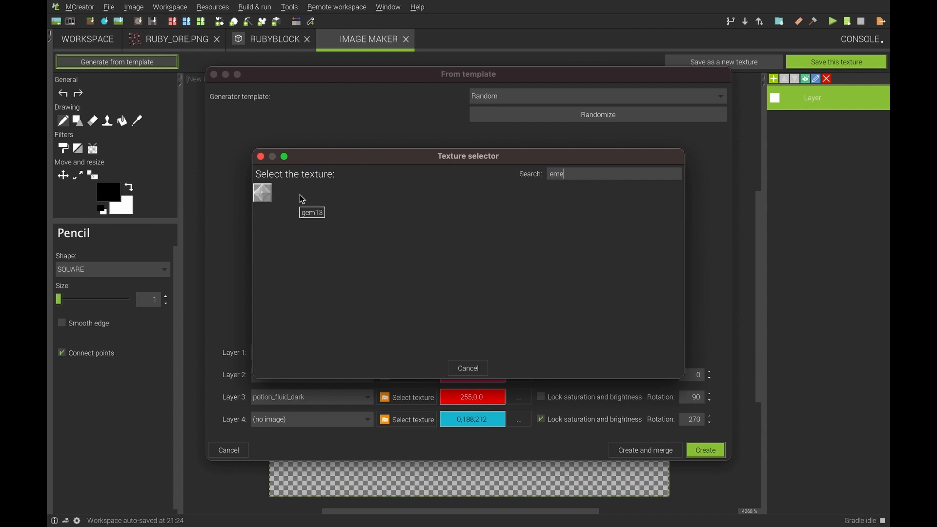
pyautogui.doubleClick(266, 194)
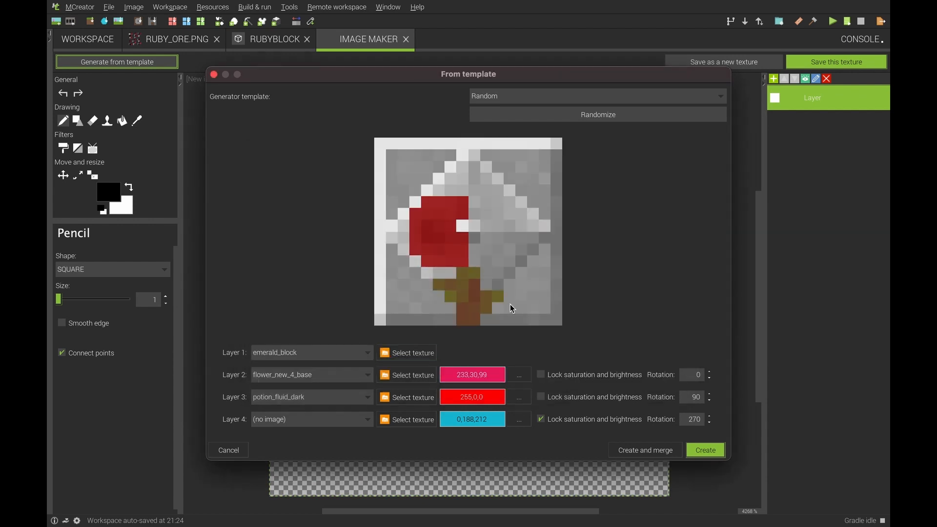
pyautogui.click(407, 375)
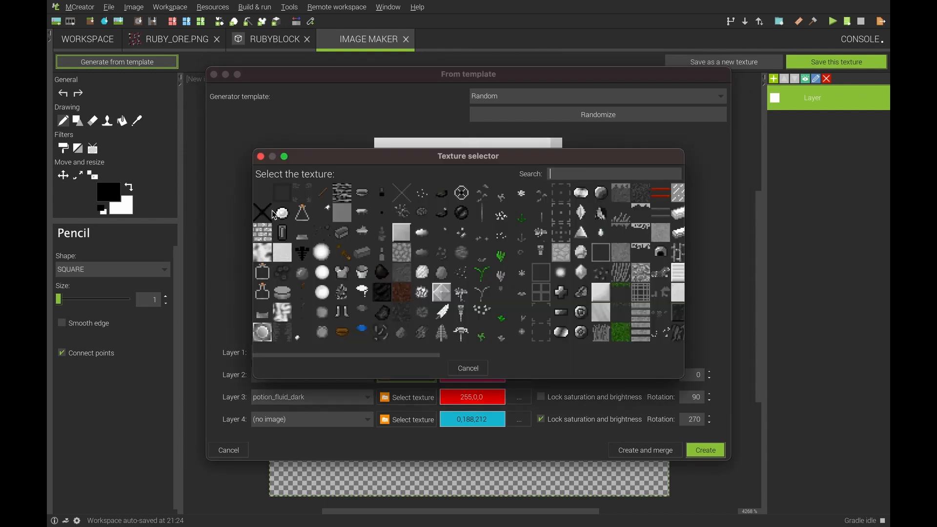
pyautogui.write('eme')
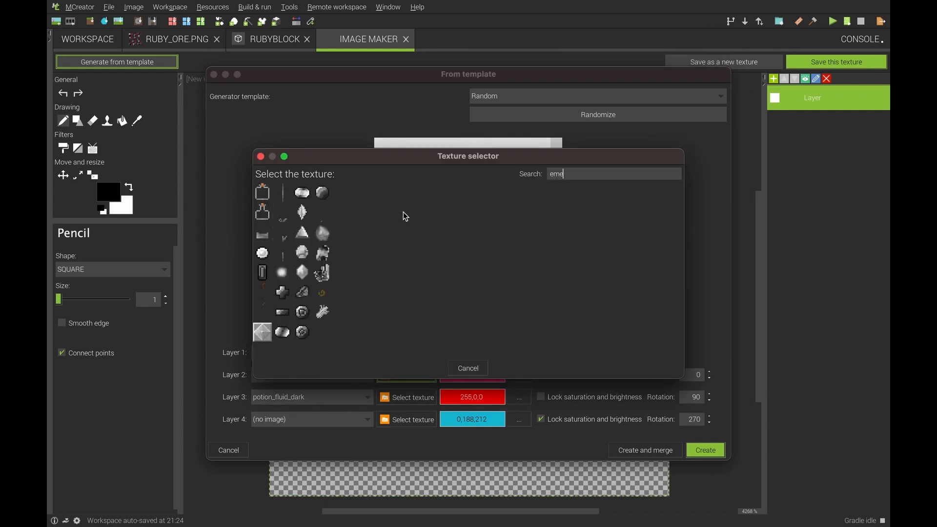
pyautogui.doubleClick(262, 196)
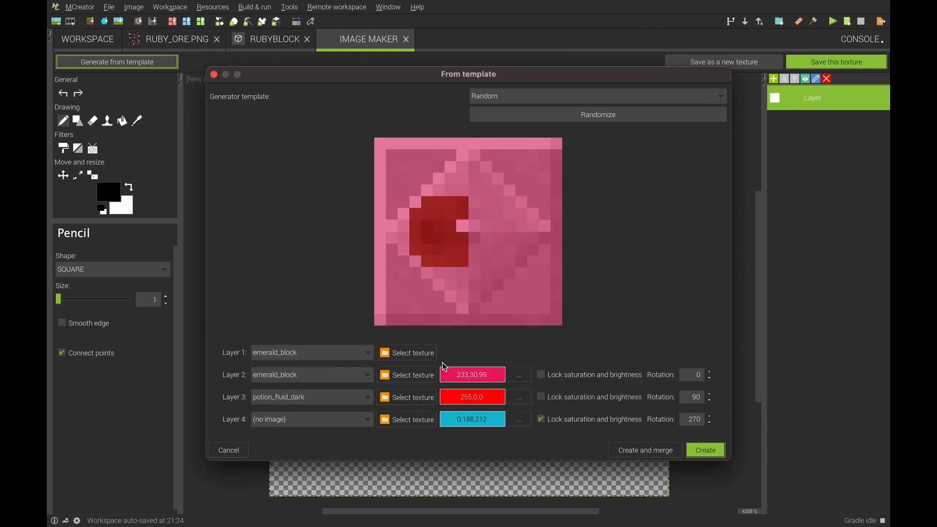
# Set layer 3 of the template to the emerald_block texture with colour 248,23,23 and create the texture
pyautogui.click(418, 403)
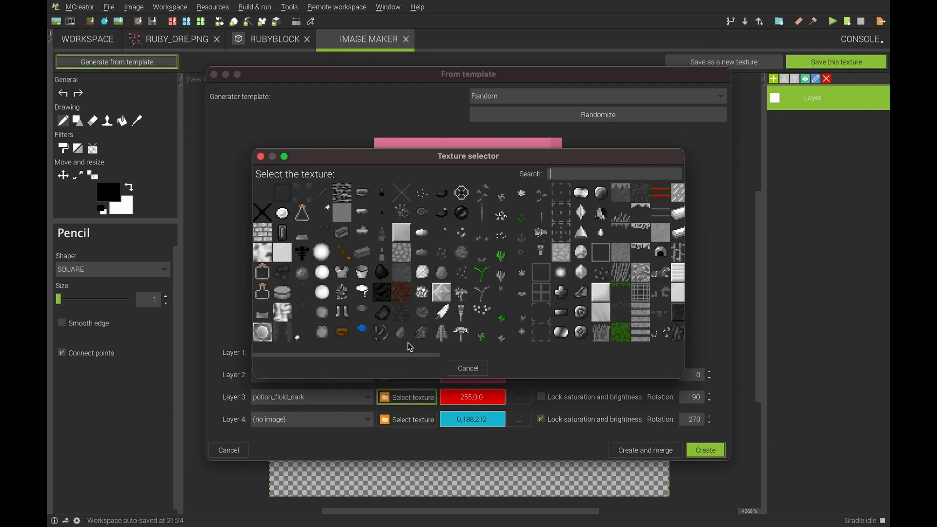
pyautogui.write('mer')
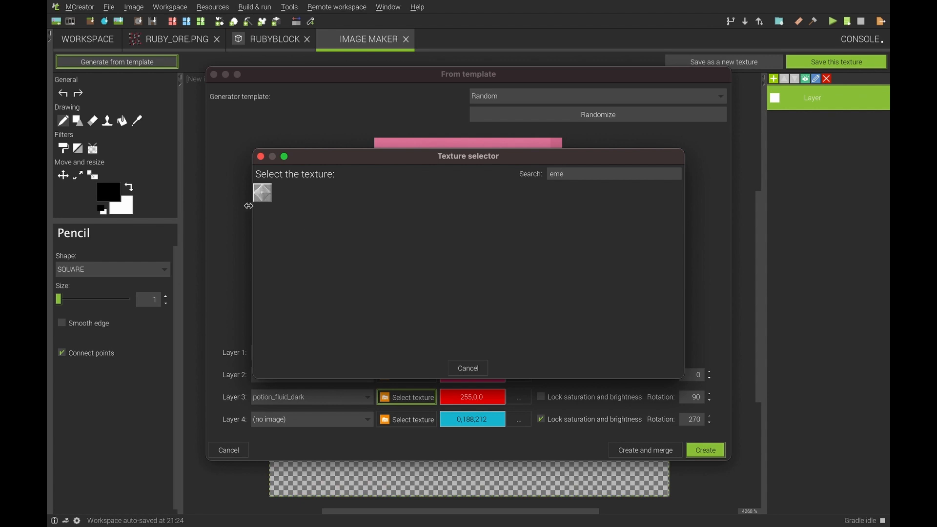
pyautogui.click(269, 201)
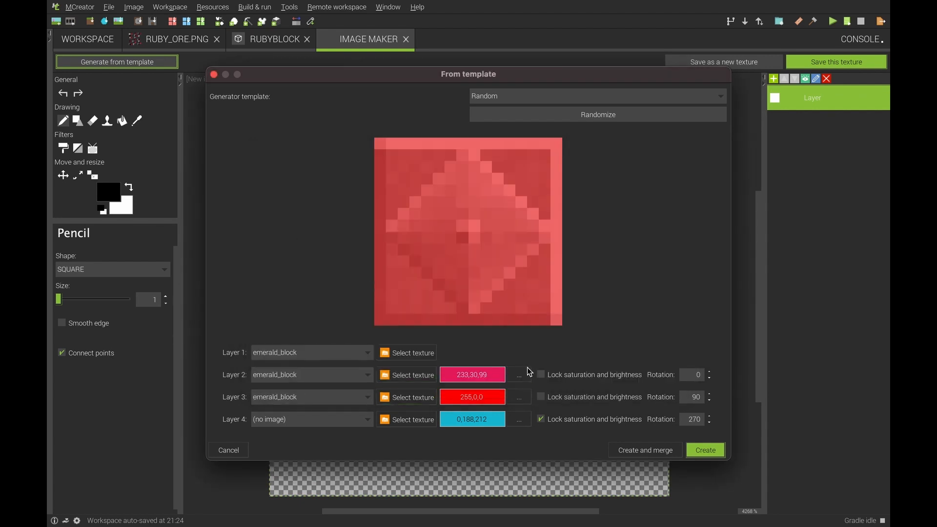
pyautogui.click(525, 396)
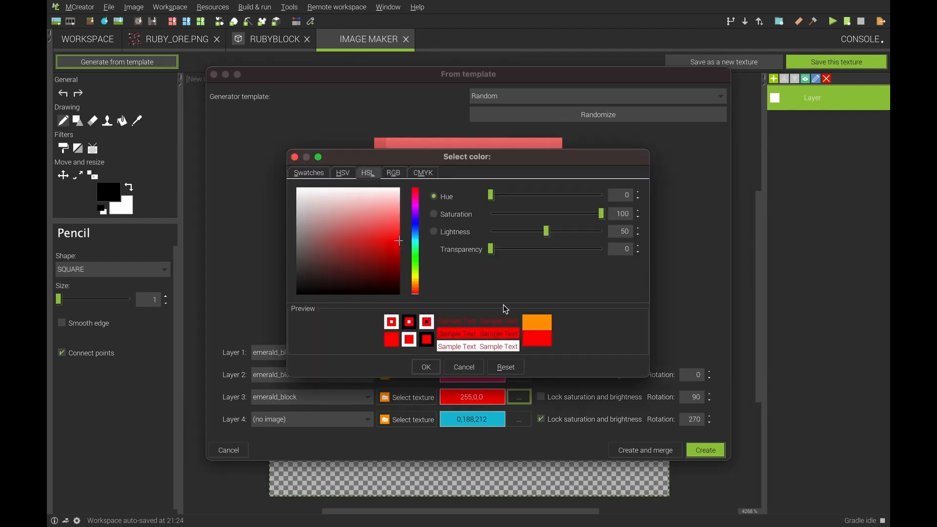
pyautogui.click(393, 240)
pyautogui.click(394, 237)
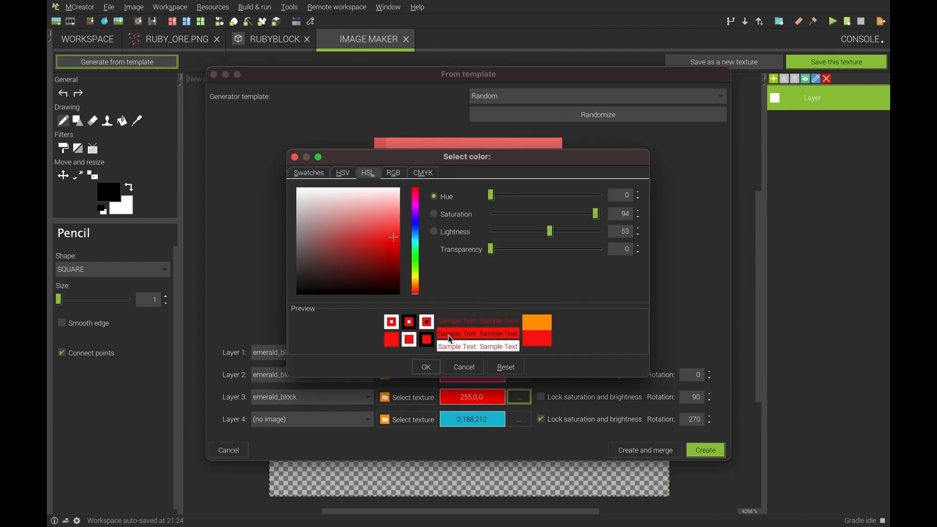
pyautogui.click(426, 367)
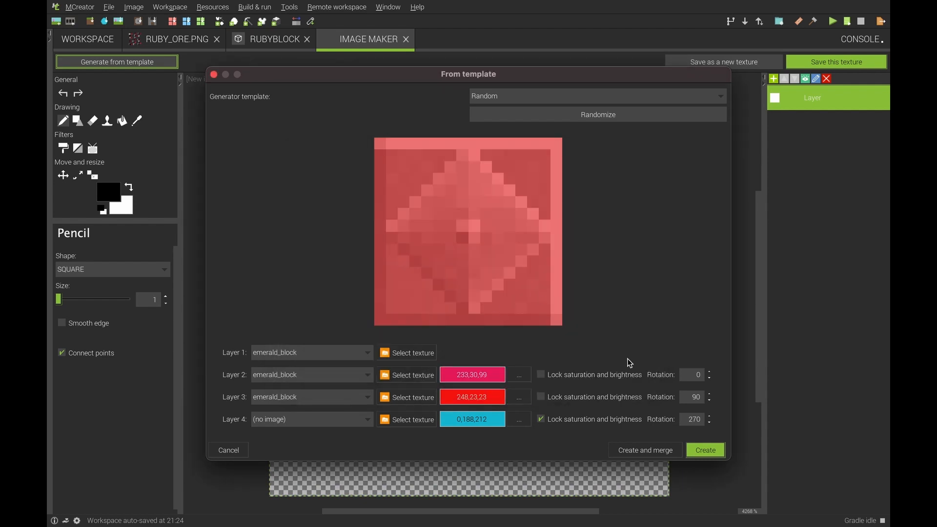
pyautogui.click(705, 449)
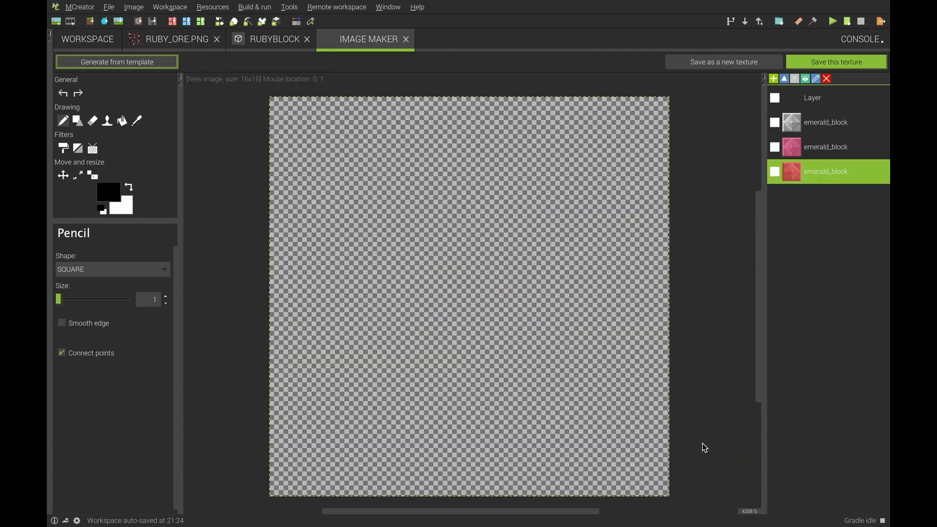
# Save the generated texture as a block texture named ruby_blck
pyautogui.click(825, 62)
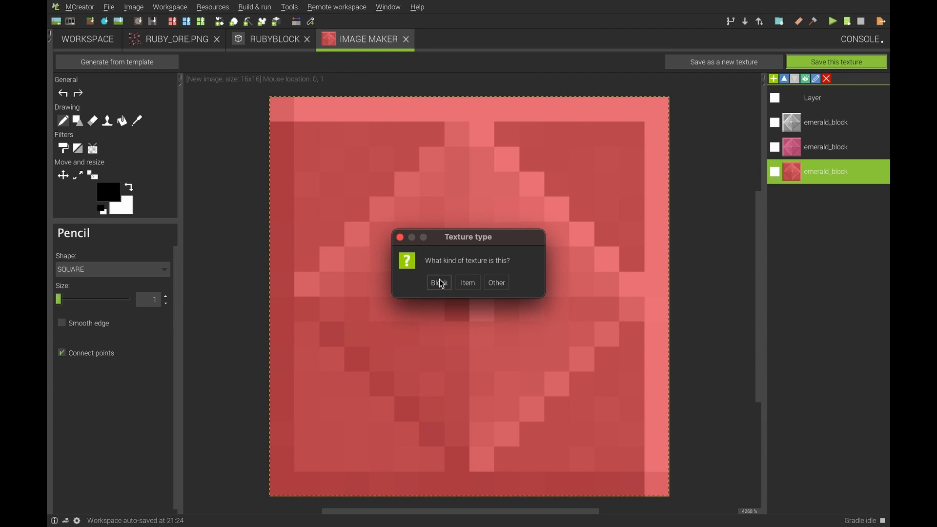
pyautogui.click(440, 283)
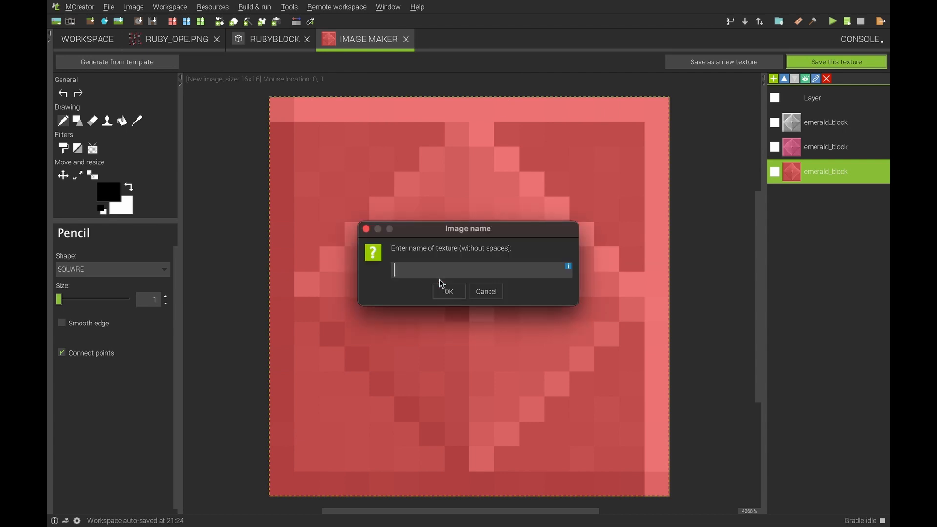
pyautogui.write('ruby_blck')
pyautogui.click(449, 292)
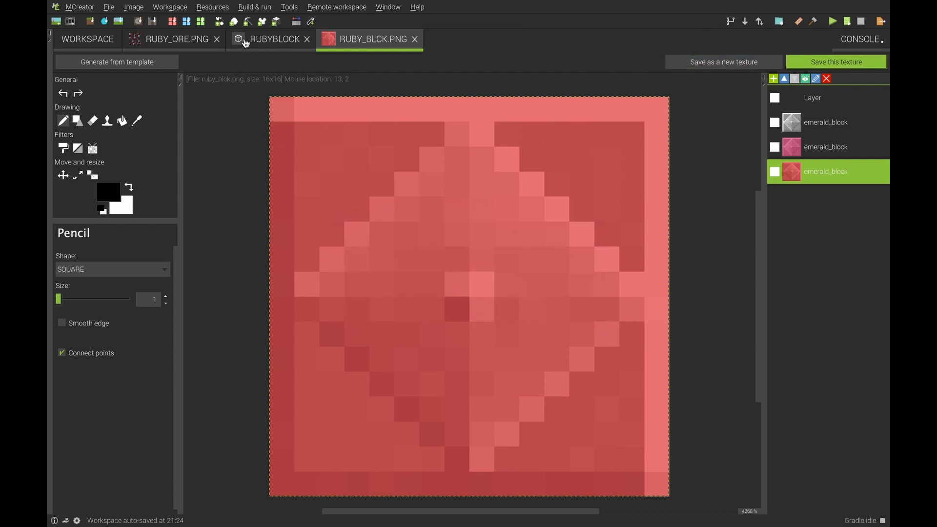
# Apply the ruby_blck texture to all six faces of RubyBlock
pyautogui.click(245, 43)
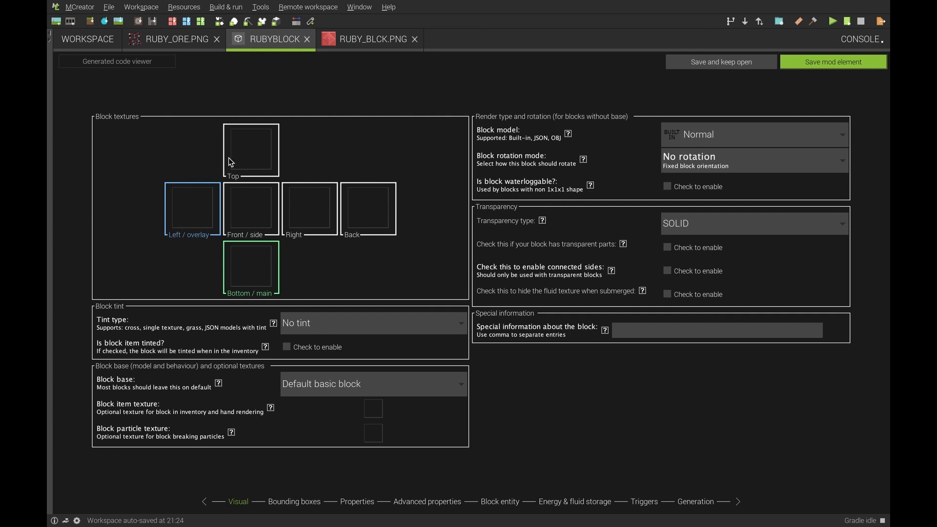
pyautogui.click(247, 159)
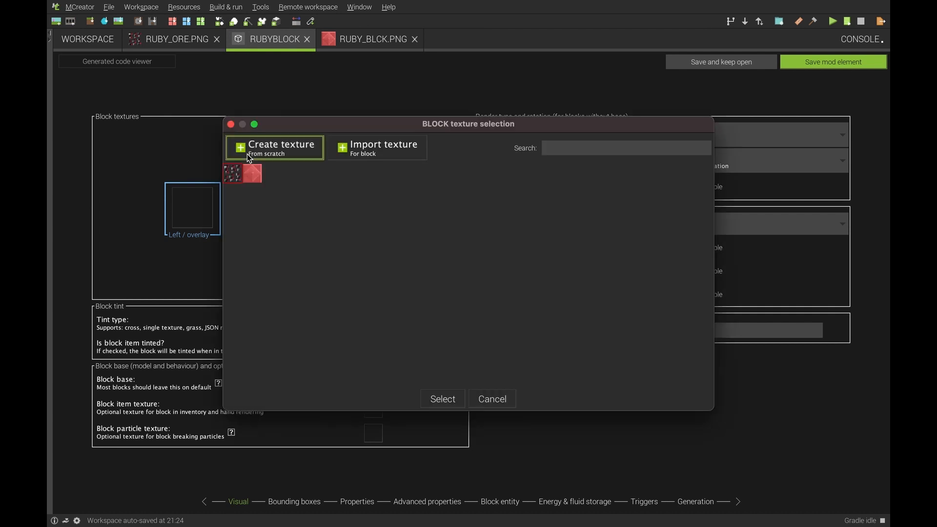
pyautogui.click(257, 178)
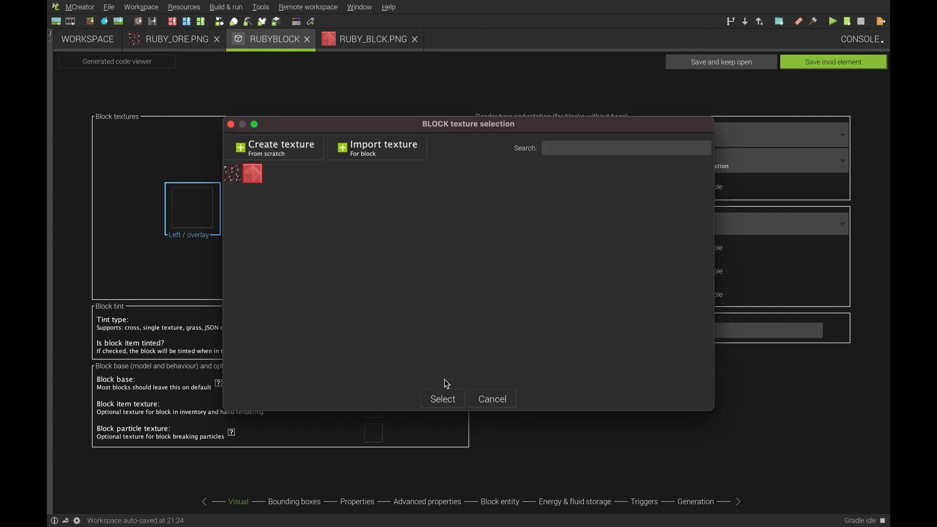
pyautogui.click(445, 397)
pyautogui.click(310, 202)
pyautogui.click(445, 397)
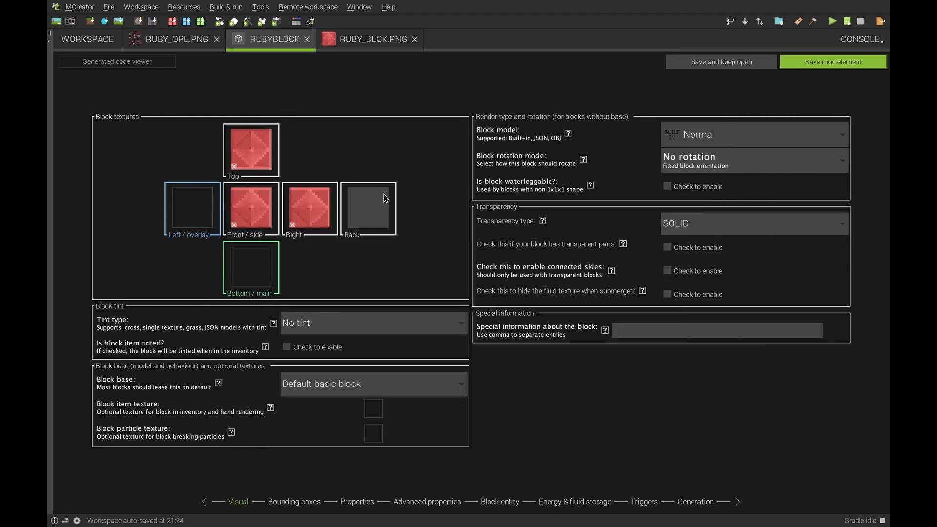
pyautogui.click(382, 197)
pyautogui.click(445, 396)
pyautogui.click(260, 255)
pyautogui.click(444, 396)
pyautogui.click(196, 207)
pyautogui.click(444, 397)
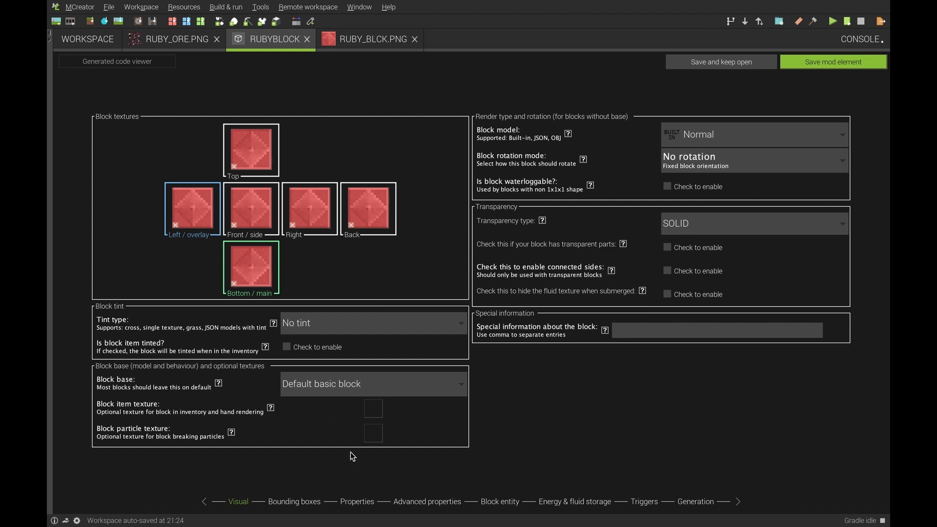
pyautogui.click(311, 503)
pyautogui.click(364, 503)
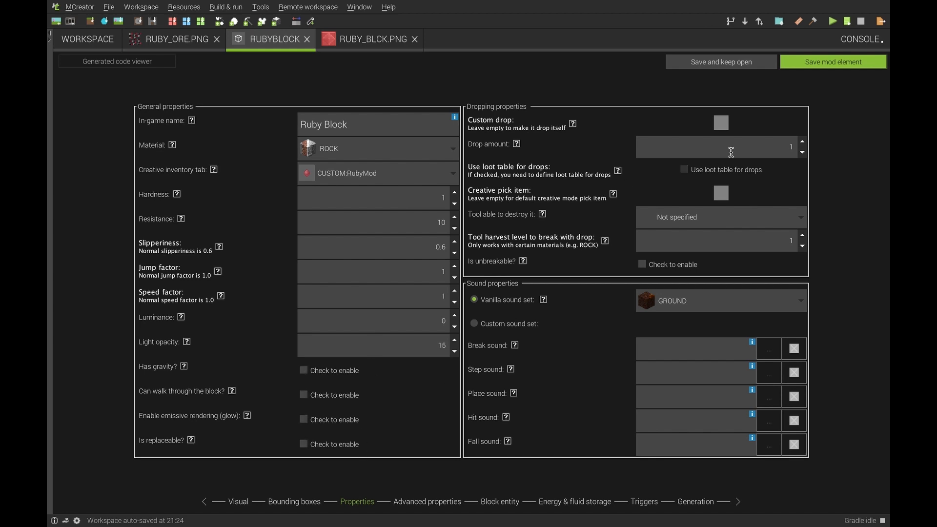
pyautogui.click(722, 125)
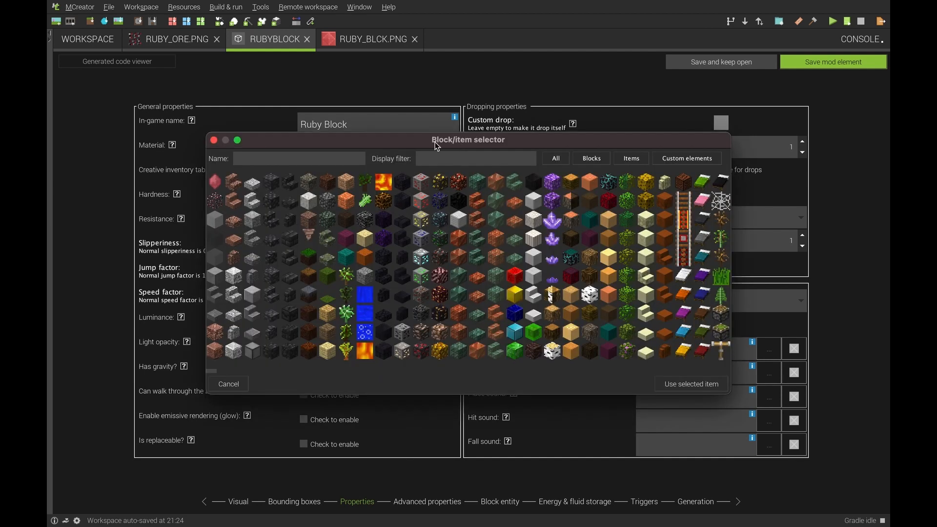
pyautogui.click(218, 186)
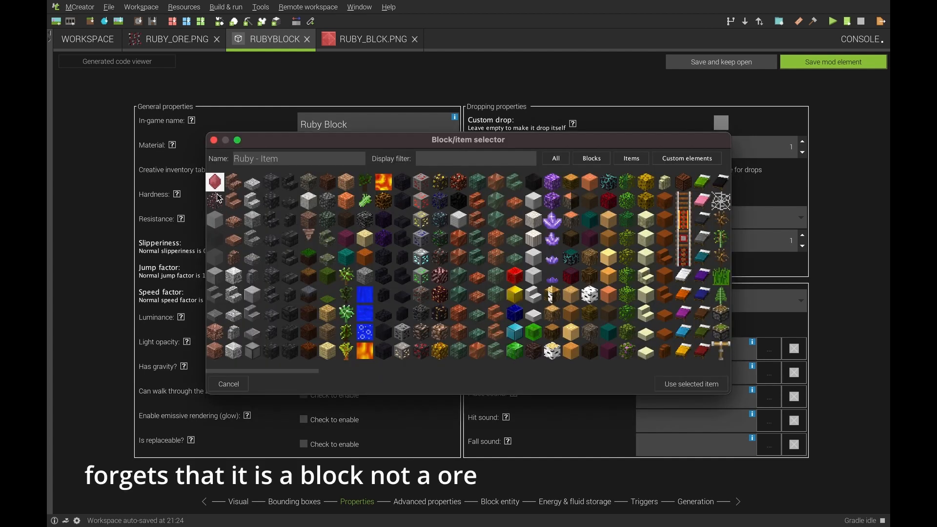
pyautogui.click(214, 140)
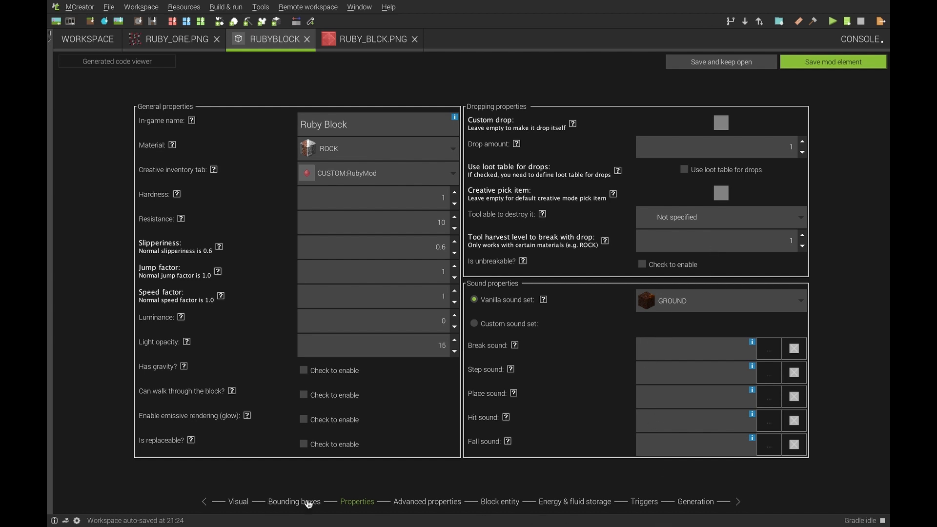
# Review RubyBlock's advanced properties, block entity, energy and fluid storage, trigger and generation settings
pyautogui.click(437, 503)
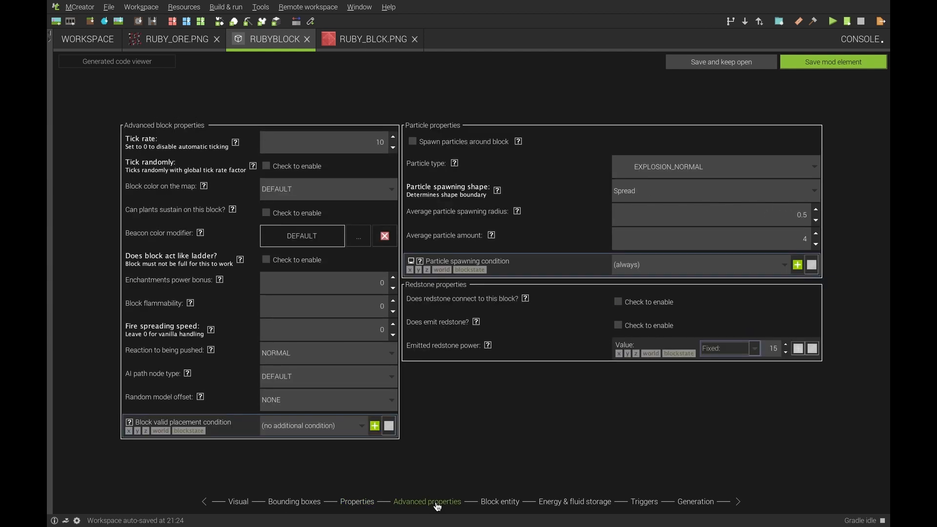
pyautogui.click(503, 505)
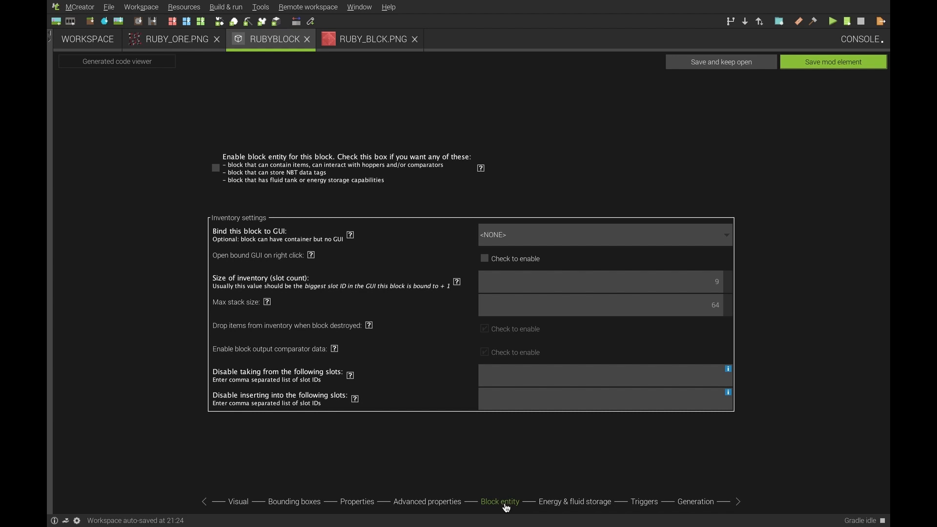
pyautogui.click(567, 510)
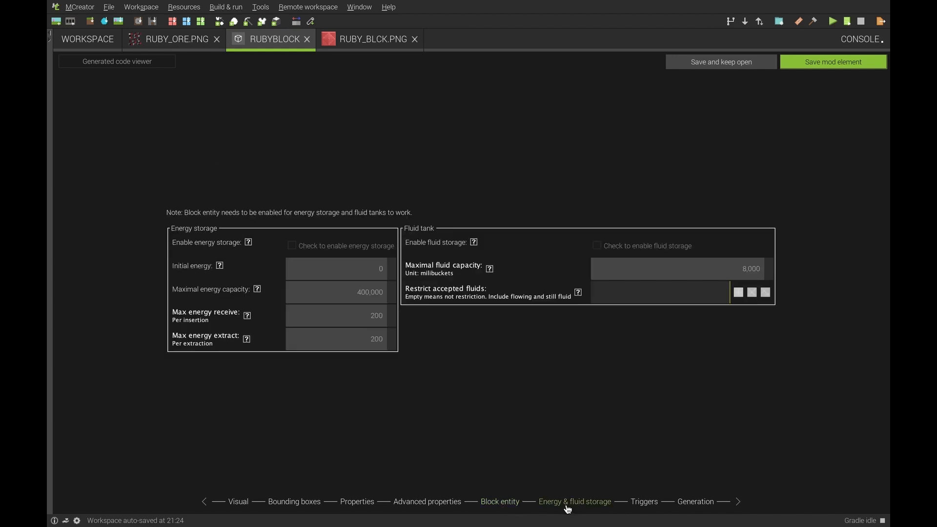
pyautogui.click(494, 501)
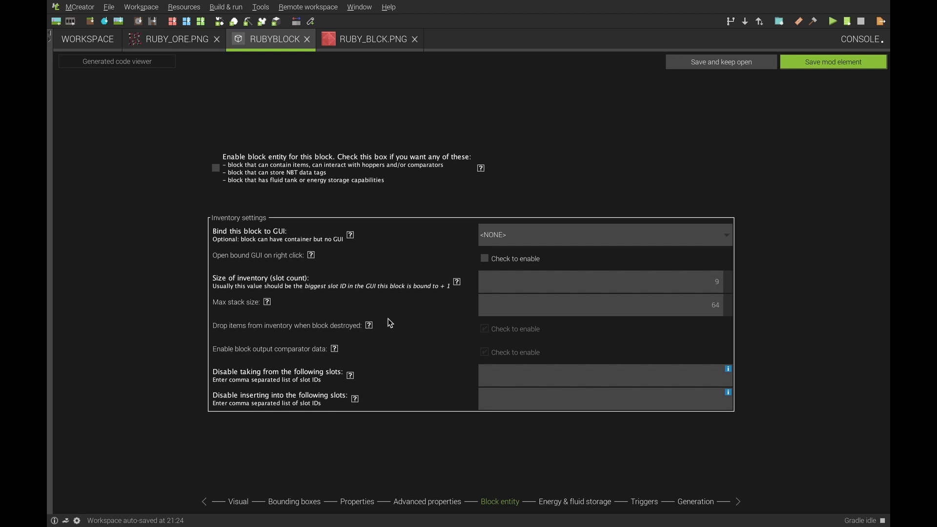
pyautogui.click(589, 505)
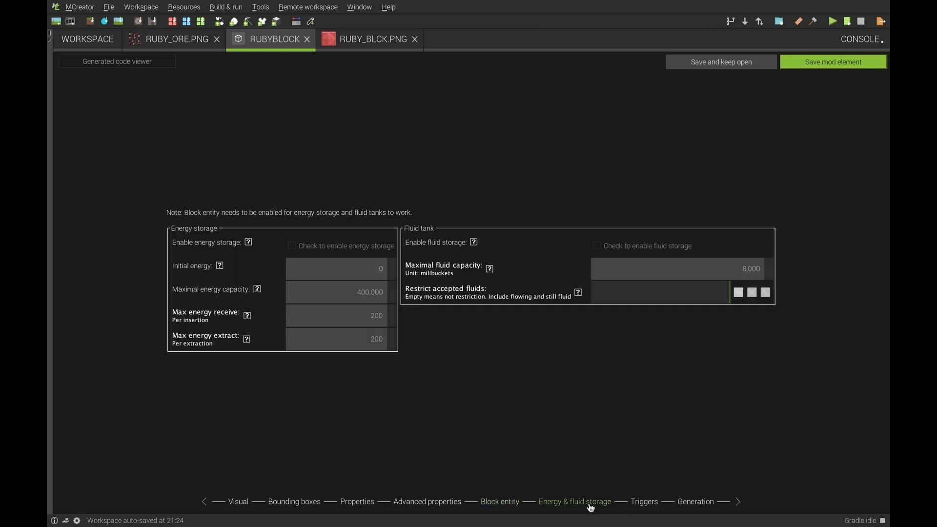
pyautogui.click(642, 507)
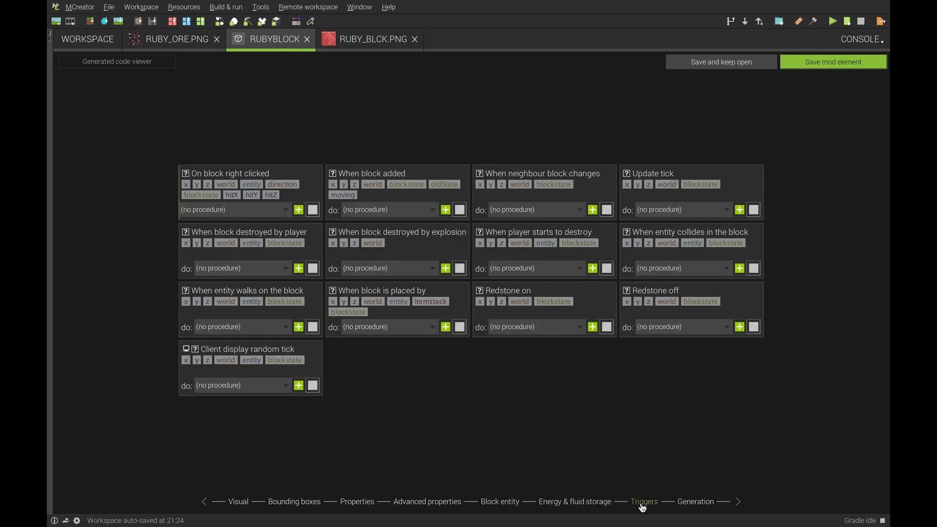
pyautogui.click(703, 504)
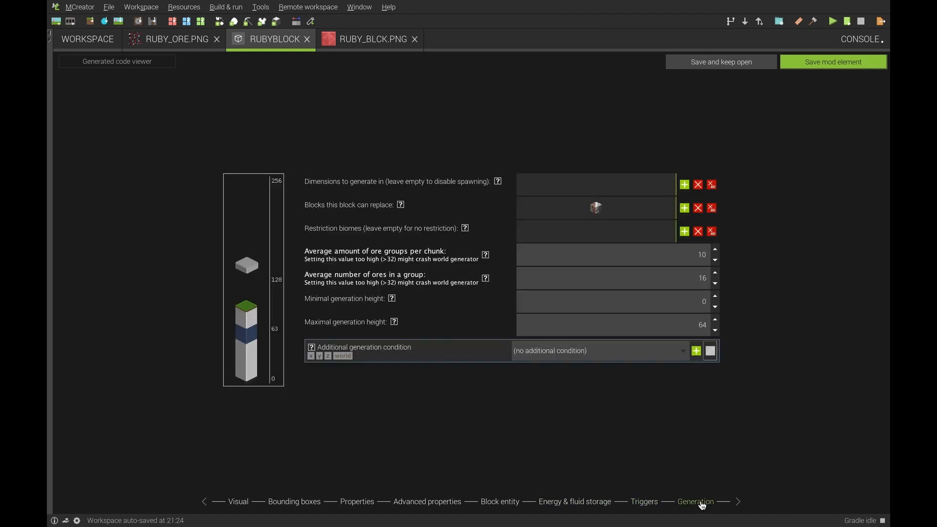
pyautogui.click(685, 185)
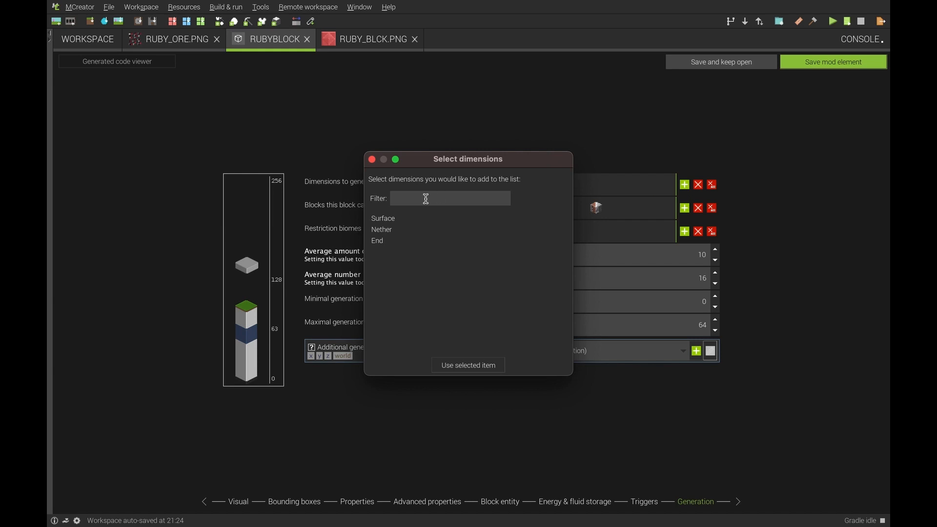
pyautogui.click(400, 219)
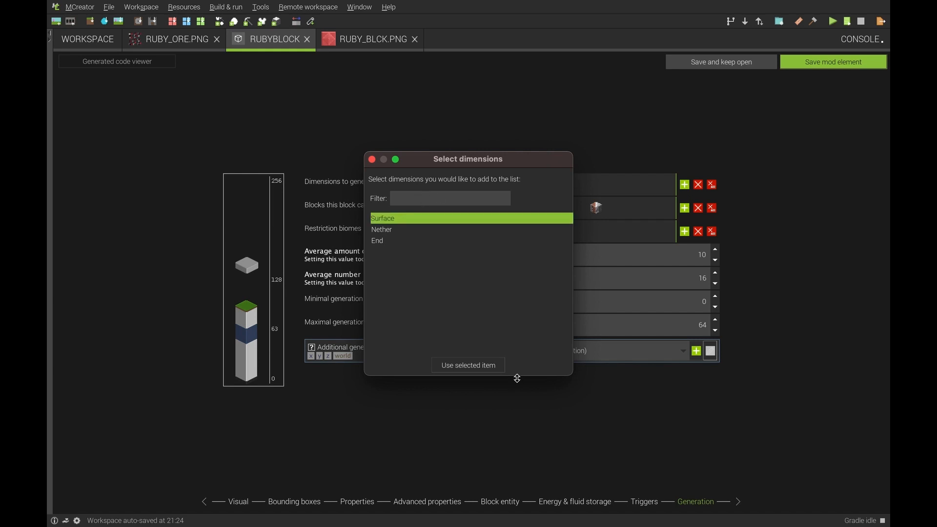
pyautogui.click(468, 365)
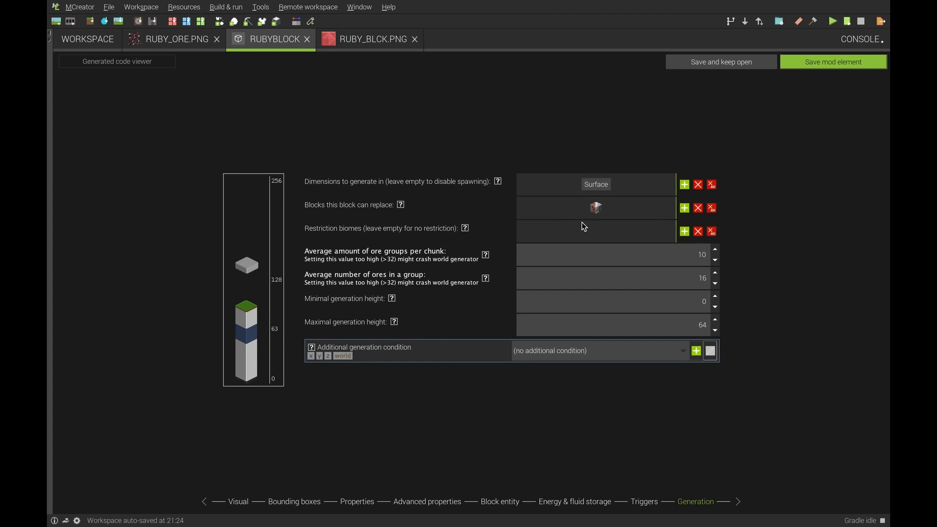
pyautogui.click(593, 183)
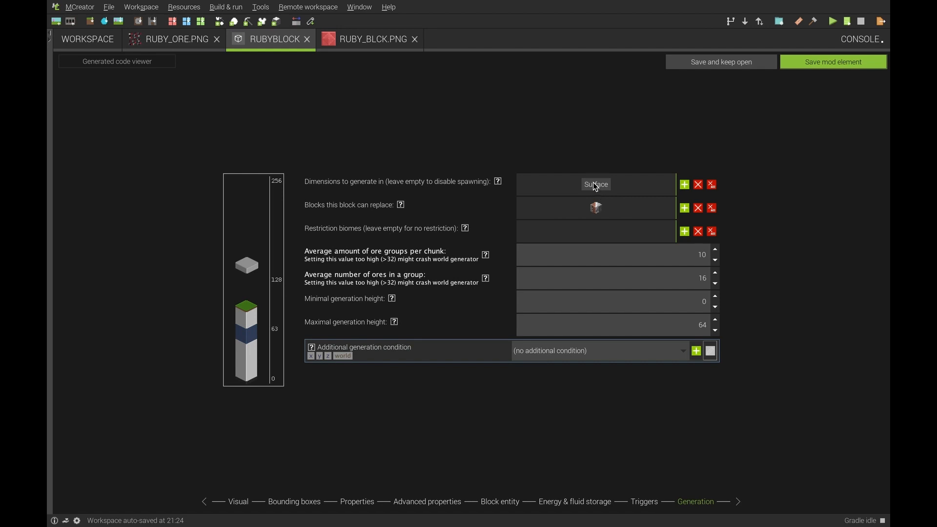
pyautogui.click(701, 186)
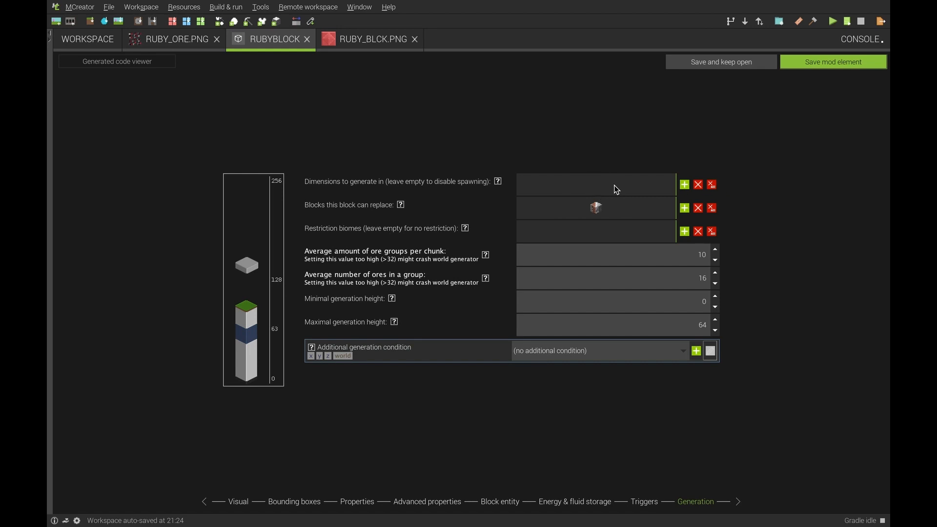
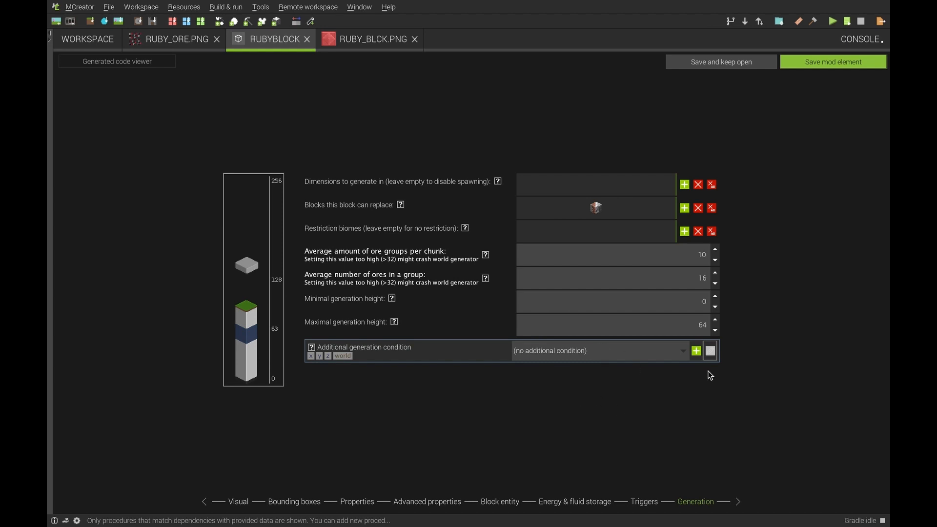
# Save the RubyBlock mod element and close the ruby_ore.png texture
pyautogui.click(814, 63)
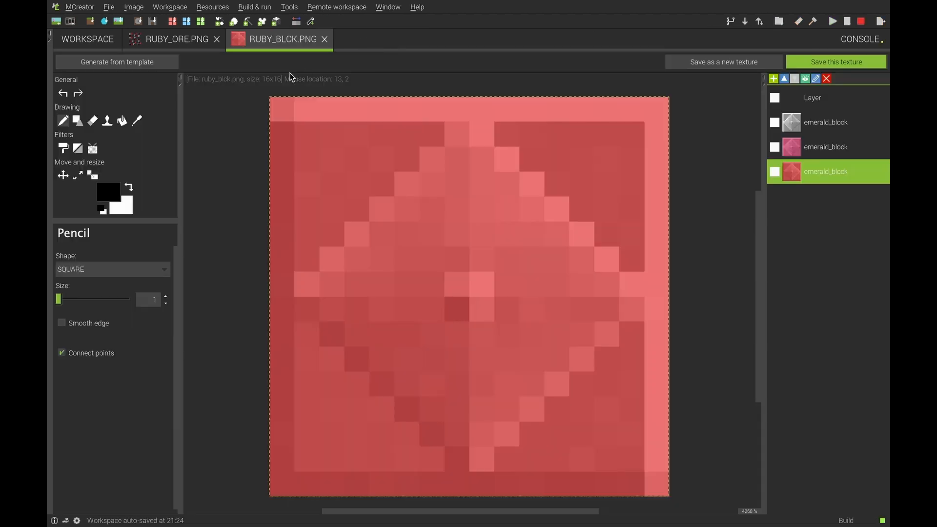
pyautogui.click(184, 42)
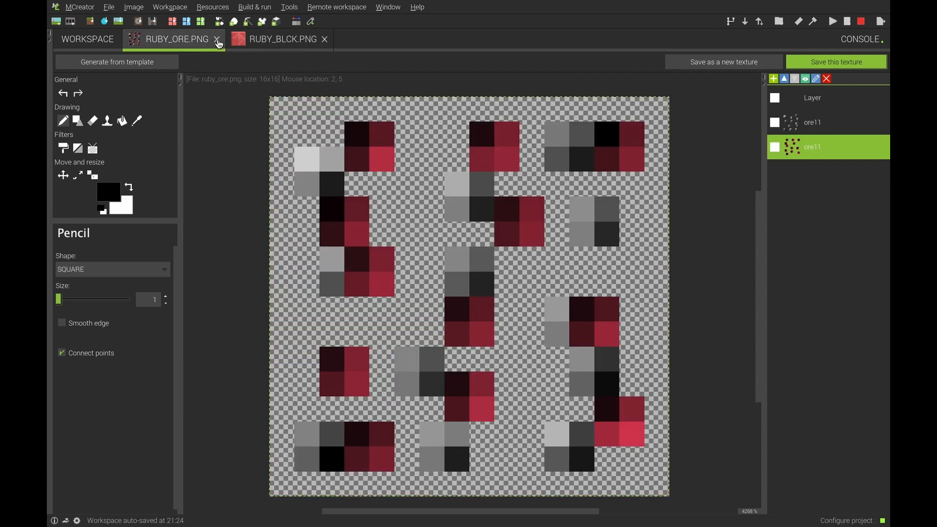
pyautogui.click(218, 42)
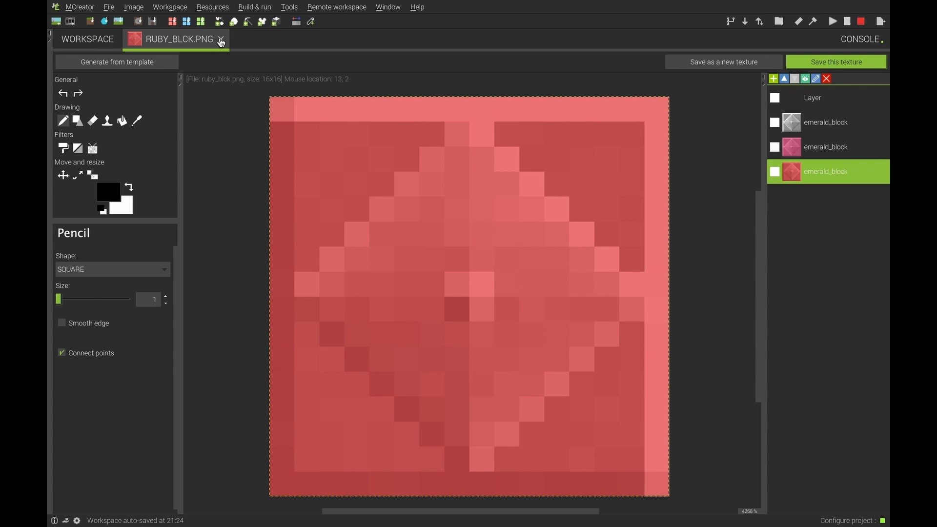
# Close the ruby_blck.png texture and start a new recipe mod element, trying the name RubyBlock
pyautogui.click(221, 41)
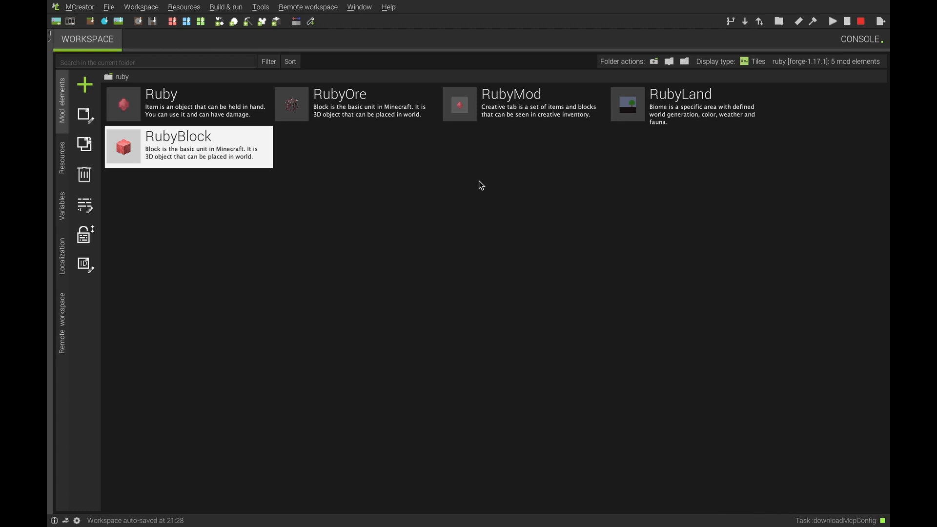
pyautogui.click(93, 92)
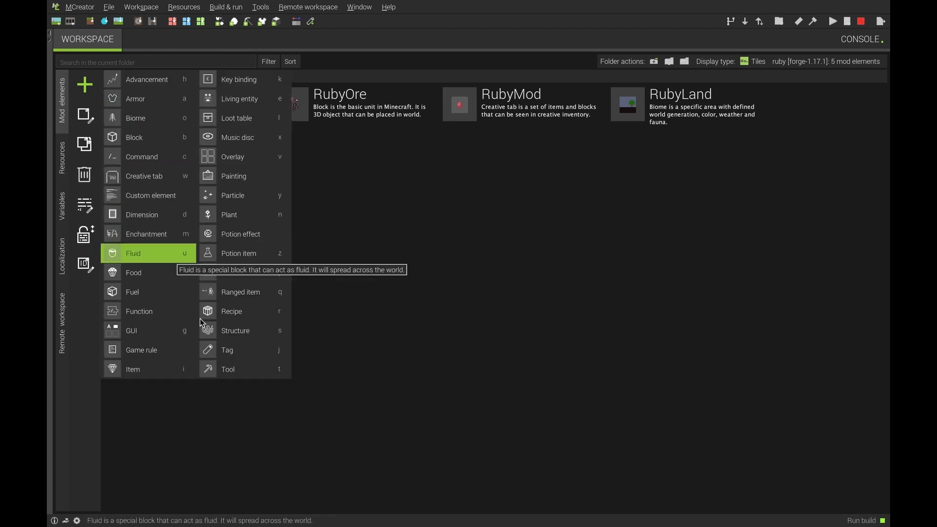
pyautogui.click(256, 308)
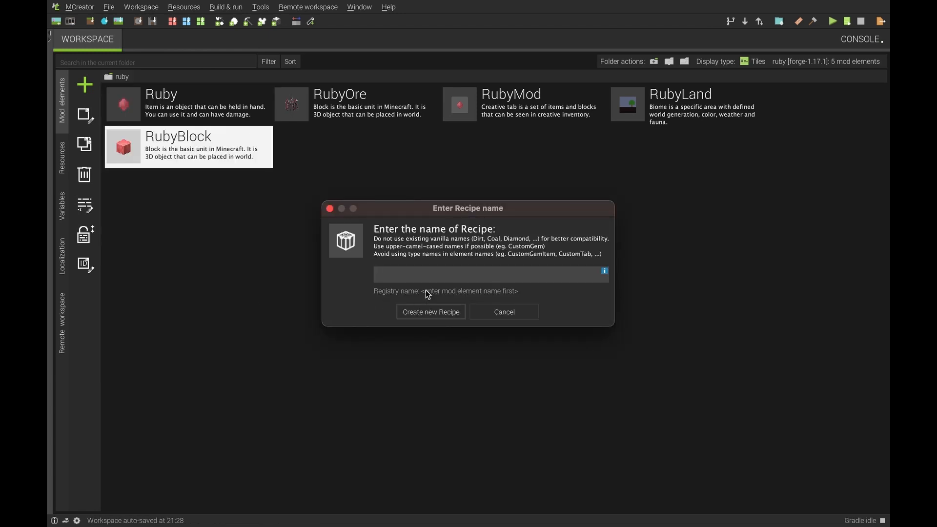
pyautogui.write('RubyB')
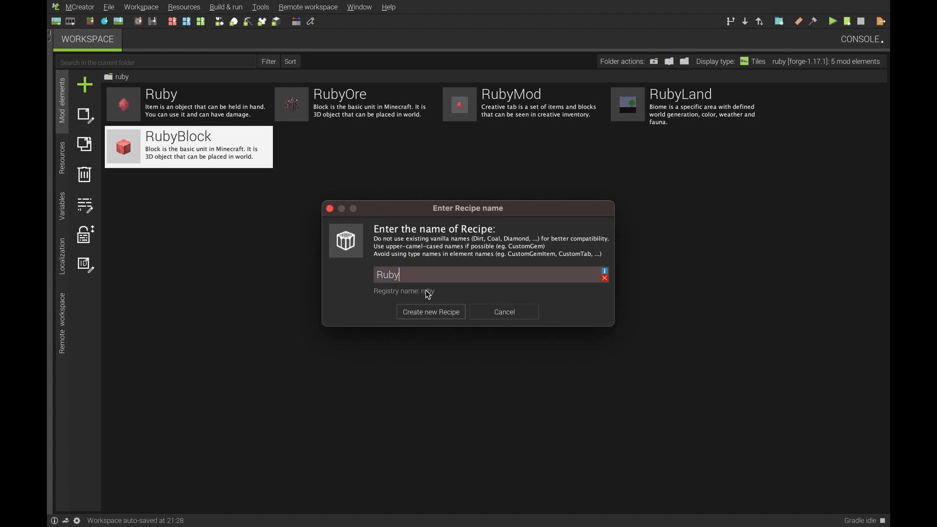
pyautogui.write('k')
pyautogui.press('BackSpace')
pyautogui.press('BackSpace')
pyautogui.write('ock')
pyautogui.press('BackSpace')
pyautogui.write('k')
pyautogui.press('BackSpace')
pyautogui.write('ck')
pyautogui.moveTo(606, 279)
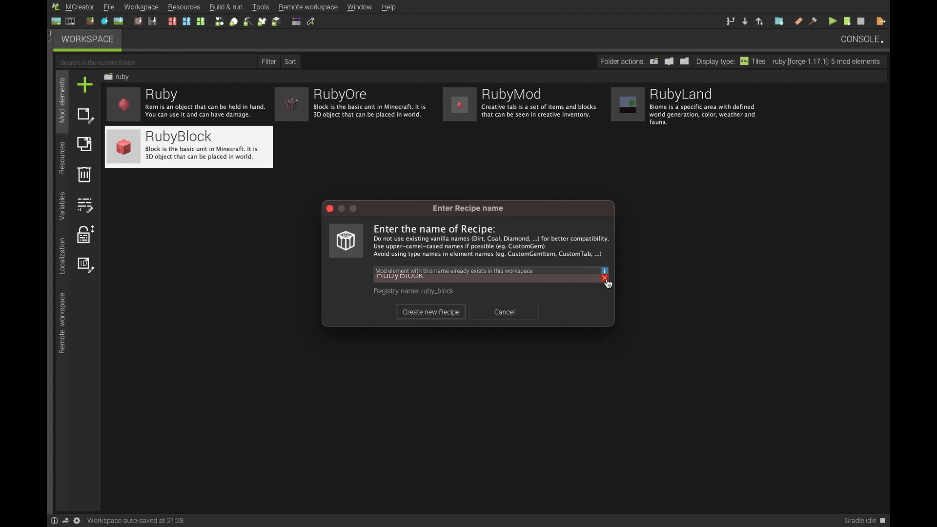
# Name the new recipe RubyBlockRecipe and create it
pyautogui.press('BackSpace')
pyautogui.press('BackSpace')
pyautogui.press('BackSpace')
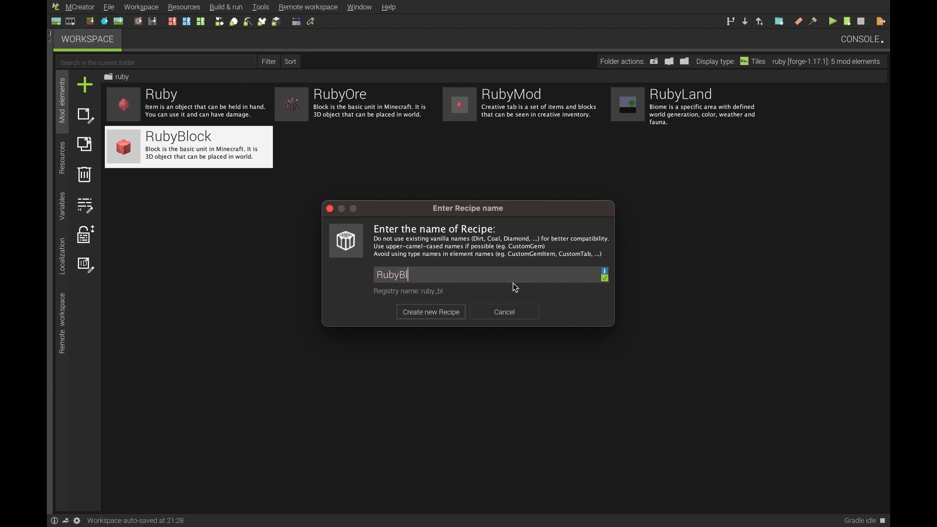
pyautogui.write('ck re')
pyautogui.press('BackSpace')
pyautogui.press('BackSpace')
pyautogui.press('BackSpace')
pyautogui.press('BackSpace')
pyautogui.press('BackSpace')
pyautogui.press('BackSpace')
pyautogui.press('BackSpace')
pyautogui.press('BackSpace')
pyautogui.press('BackSpace')
pyautogui.press('BackSpace')
pyautogui.write('ubyBlockRecipe')
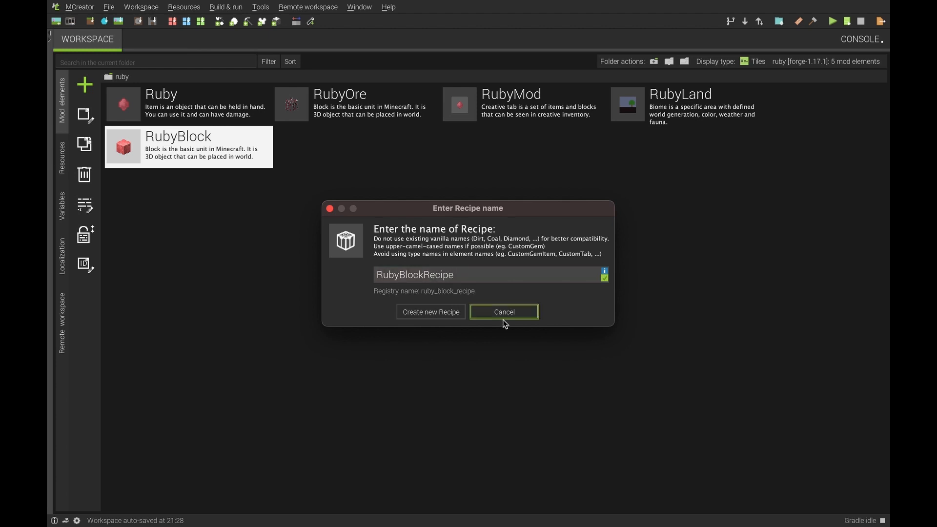
pyautogui.click(431, 315)
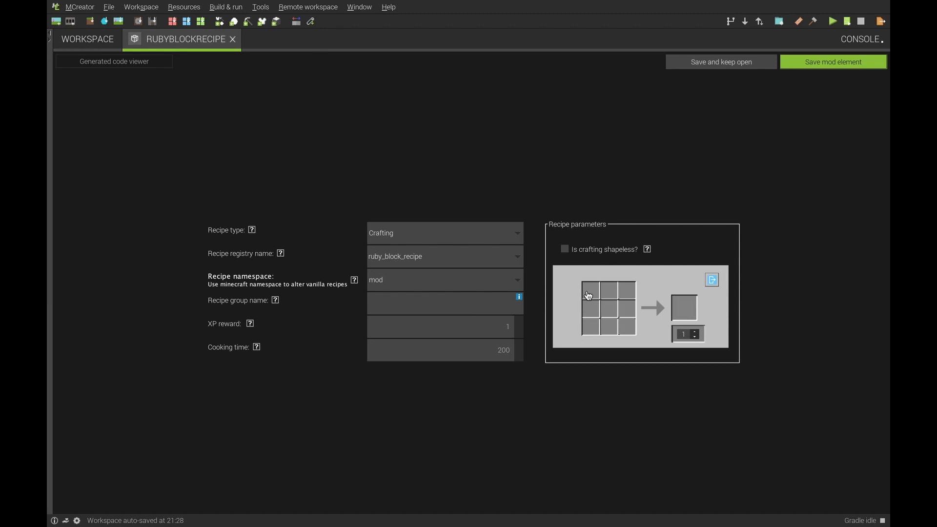
# Place the Ruby item in the top-left and top-middle slots of the recipe's crafting grid
pyautogui.click(588, 295)
pyautogui.click(215, 183)
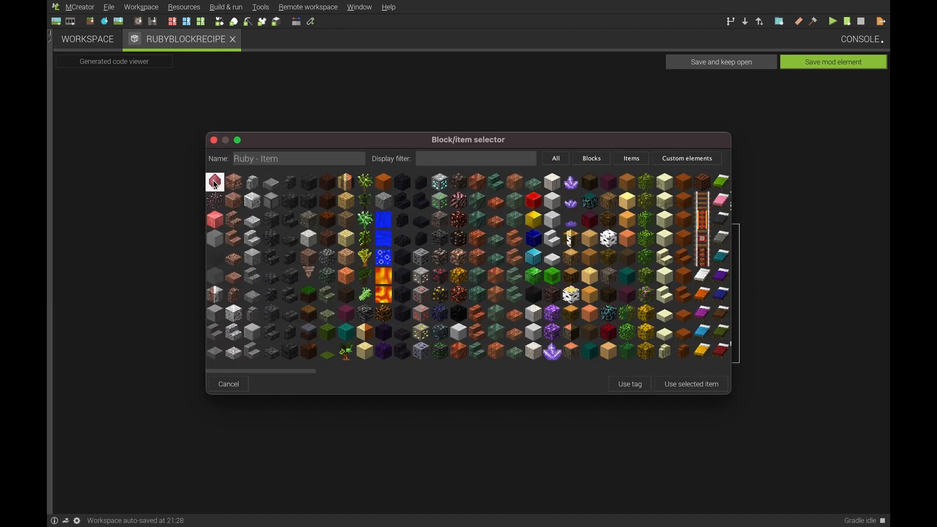
pyautogui.click(703, 380)
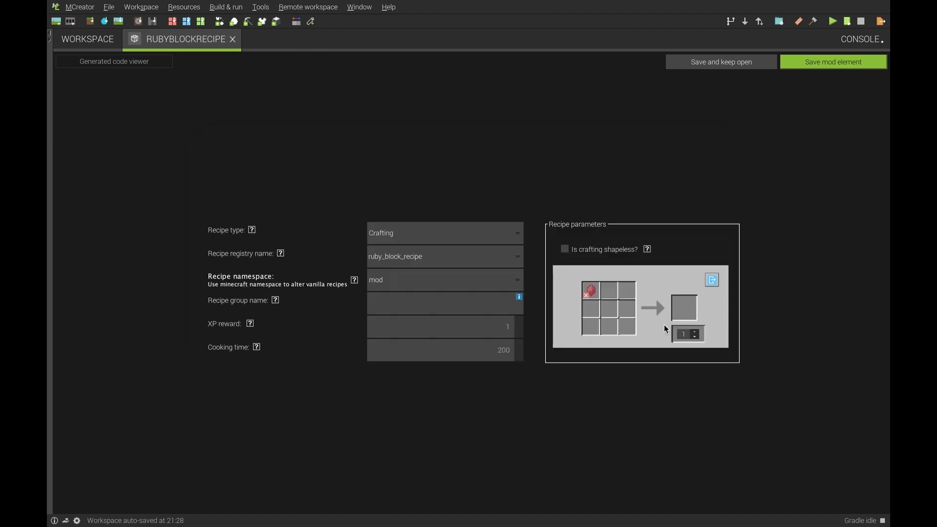
pyautogui.click(610, 294)
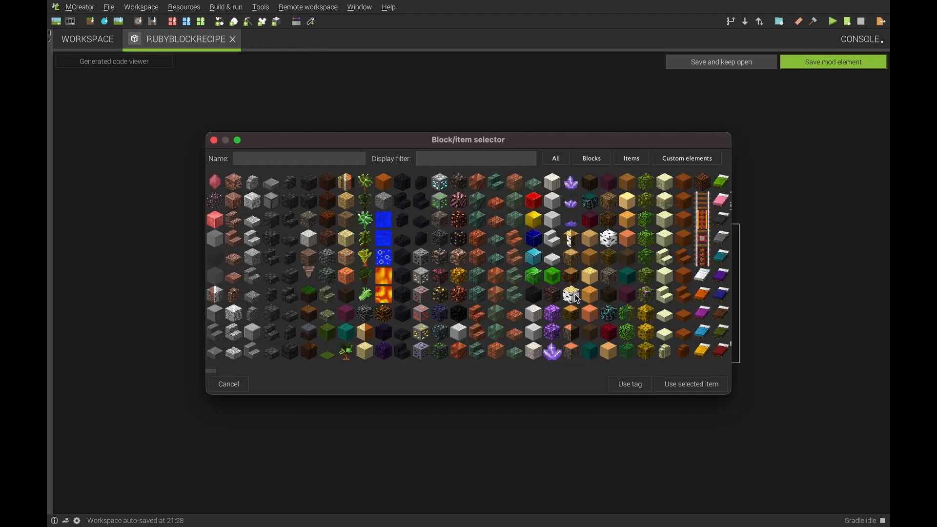
pyautogui.click(214, 182)
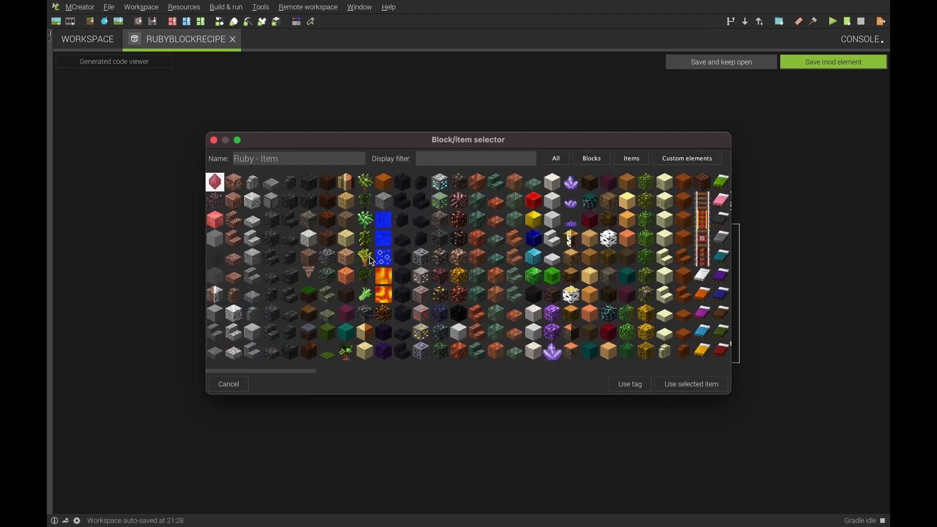
pyautogui.click(686, 384)
# Place the Ruby item in the middle-left, bottom-left, middle-right and bottom-right slots of the crafting grid
pyautogui.click(592, 309)
pyautogui.click(215, 182)
pyautogui.click(689, 384)
pyautogui.click(591, 327)
pyautogui.click(214, 185)
pyautogui.click(689, 384)
pyautogui.click(627, 326)
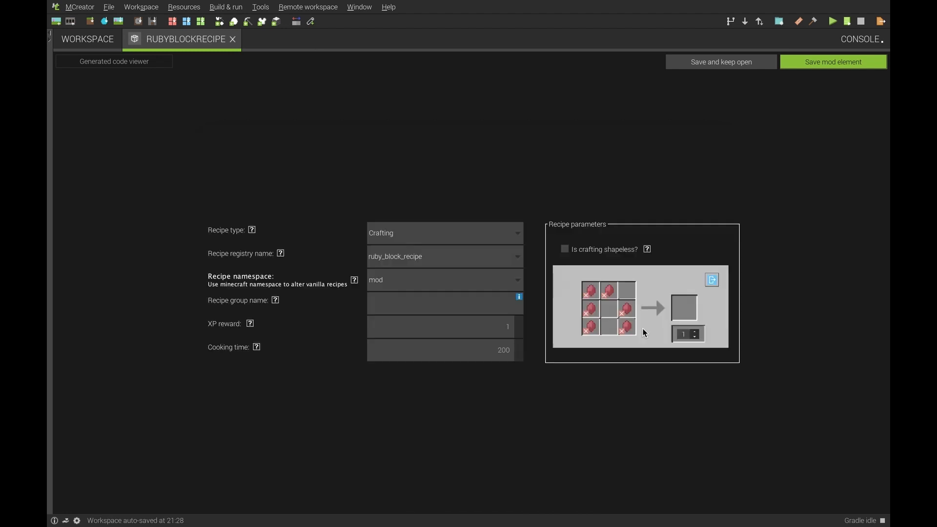
# Fill the centre, top-right and bottom-middle slots of the crafting grid with the Ruby item
pyautogui.click(609, 309)
pyautogui.click(214, 184)
pyautogui.click(689, 384)
pyautogui.click(625, 293)
pyautogui.click(214, 184)
pyautogui.click(688, 384)
pyautogui.click(609, 326)
pyautogui.click(219, 185)
# Set the recipe's result to RubyBlock and save the mod element
pyautogui.click(683, 312)
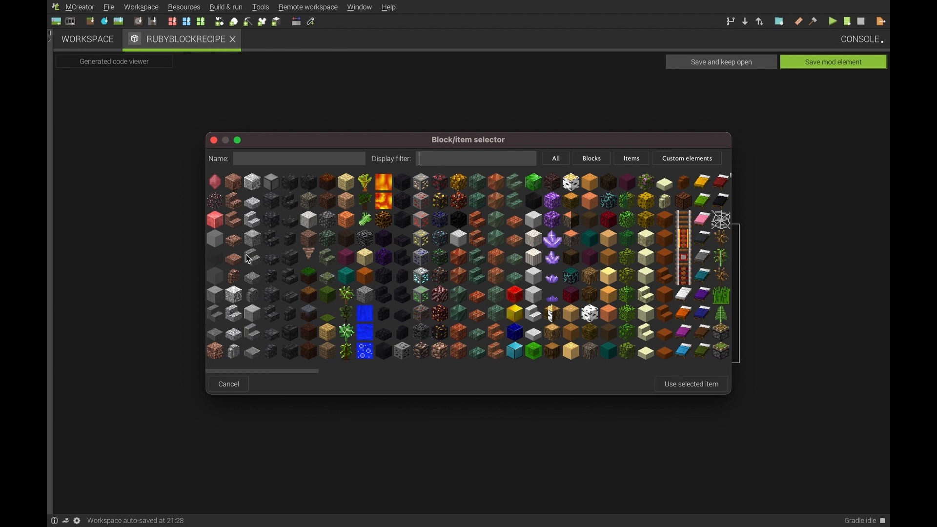
pyautogui.click(214, 223)
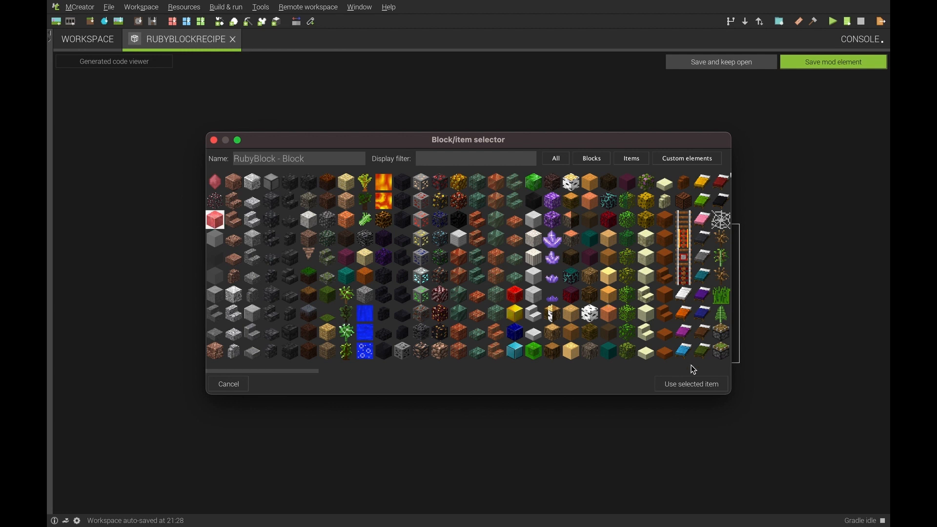
pyautogui.click(689, 385)
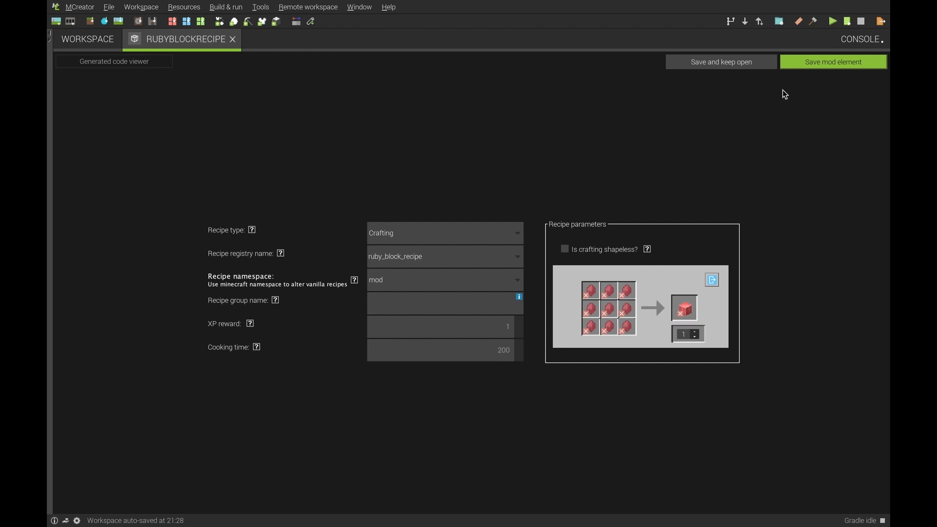
pyautogui.click(834, 67)
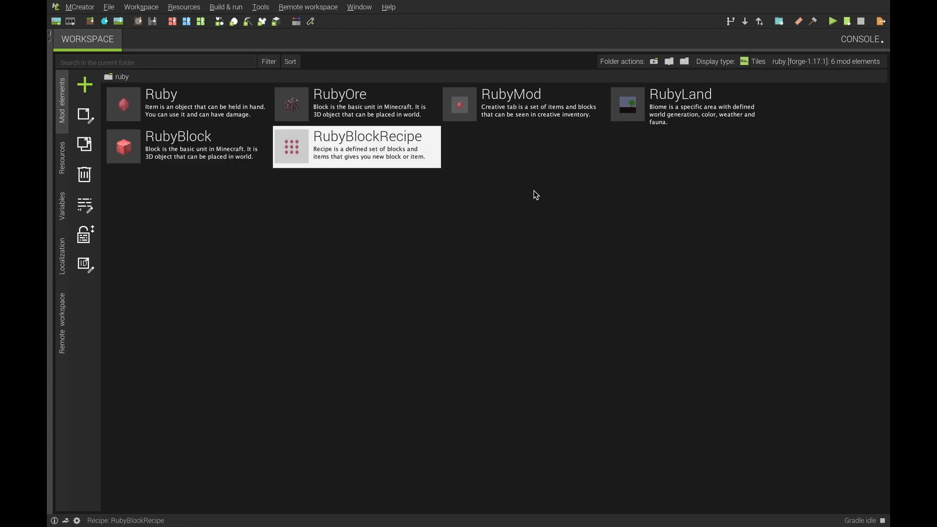
# Create a new dimension mod element named RubyDimension
pyautogui.click(81, 86)
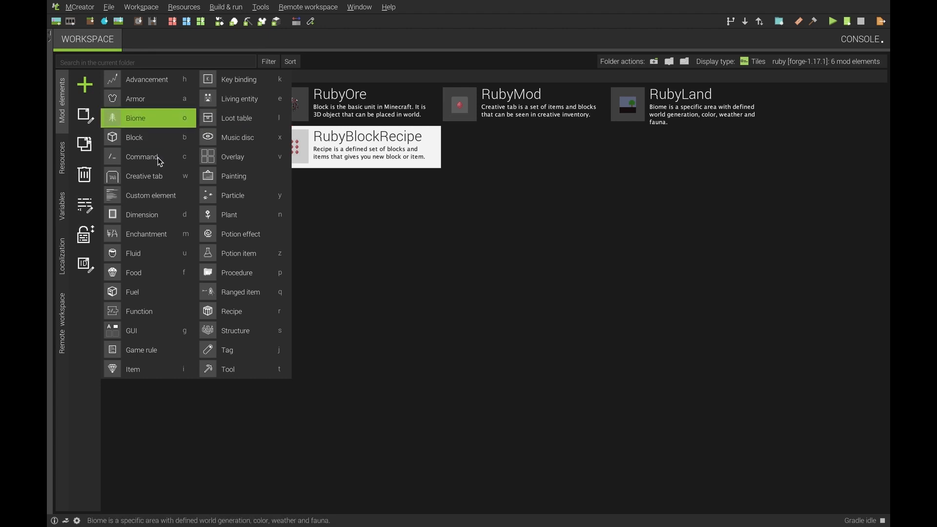
pyautogui.click(157, 211)
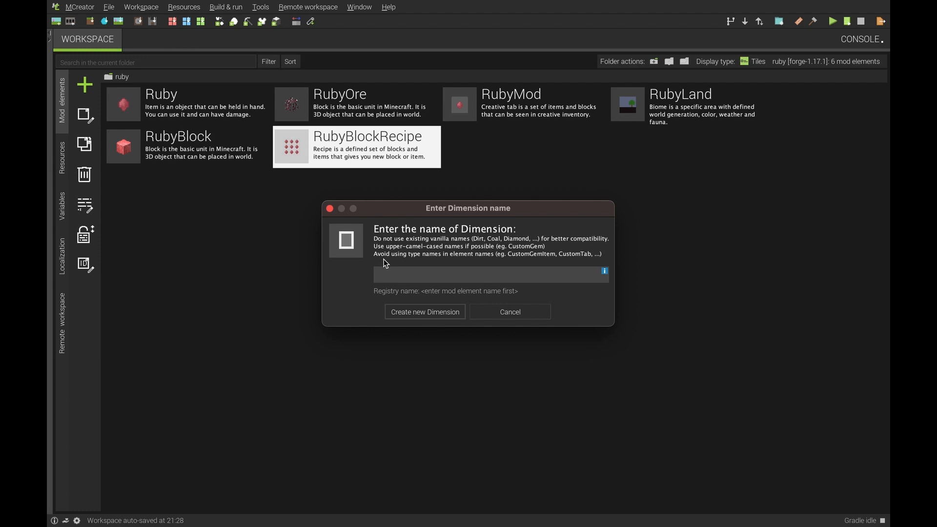
pyautogui.write('D')
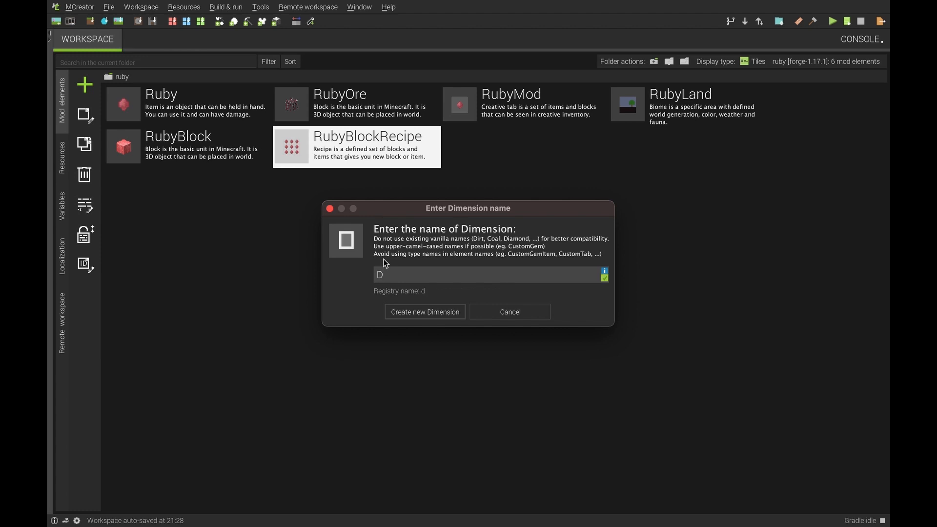
pyautogui.press('BackSpace')
pyautogui.write('RubyDimensin')
pyautogui.press('BackSpace')
pyautogui.write('on')
pyautogui.click(429, 308)
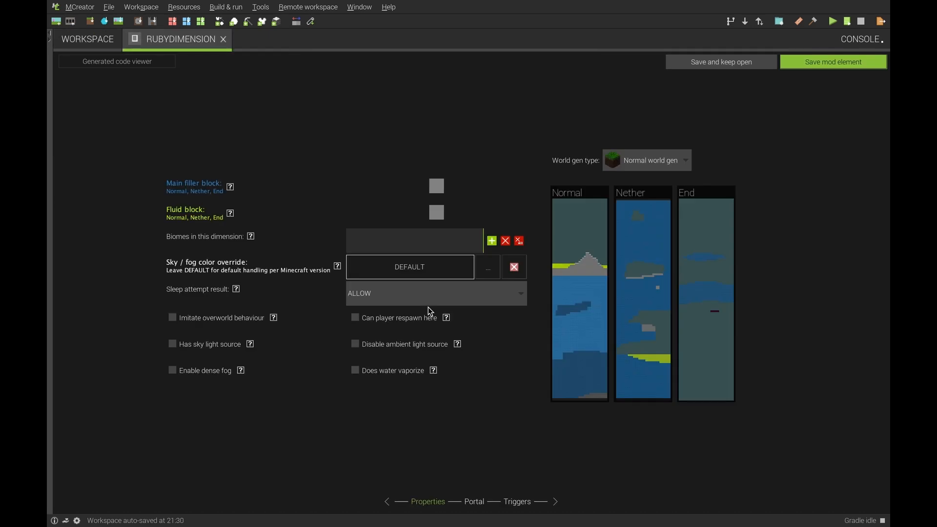
pyautogui.click(650, 161)
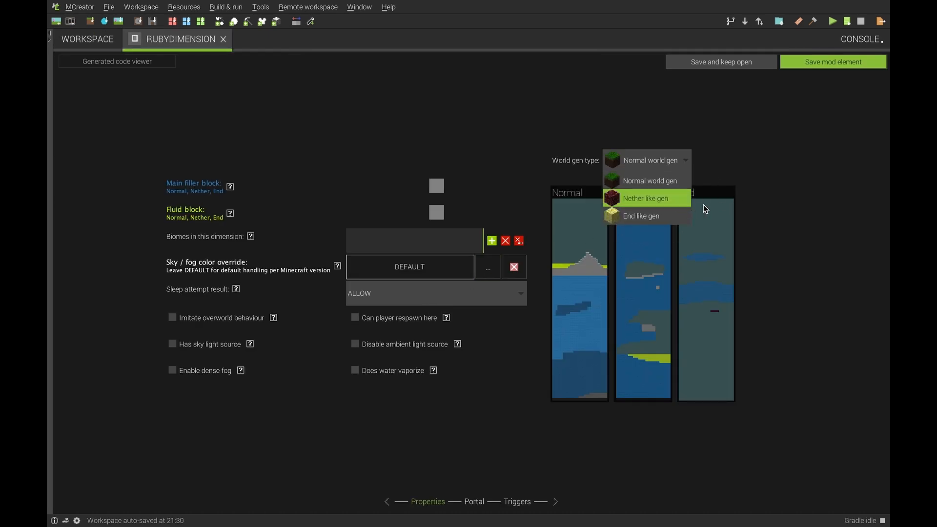
pyautogui.click(761, 195)
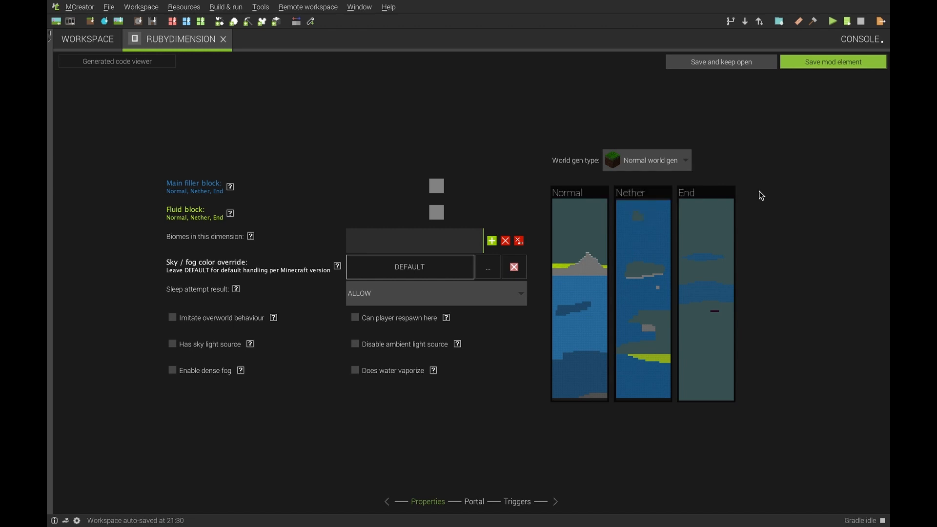
pyautogui.click(634, 154)
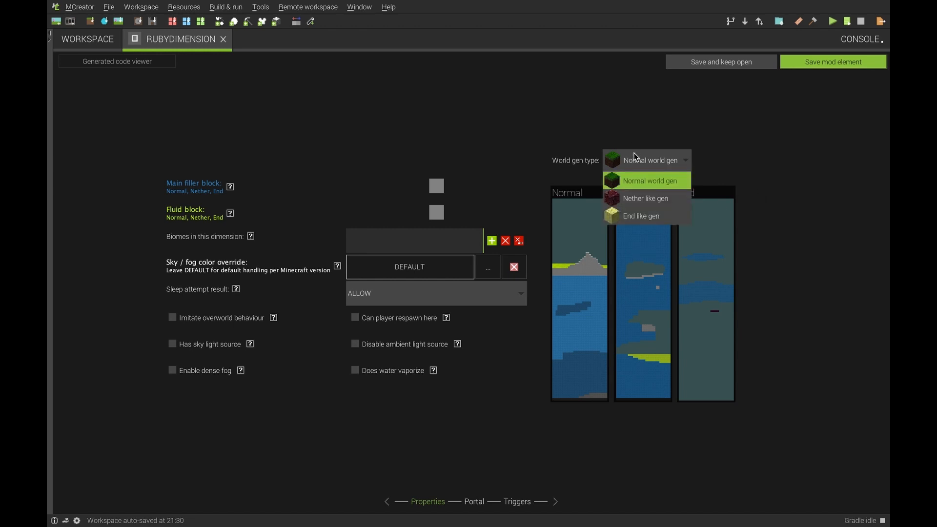
pyautogui.click(709, 166)
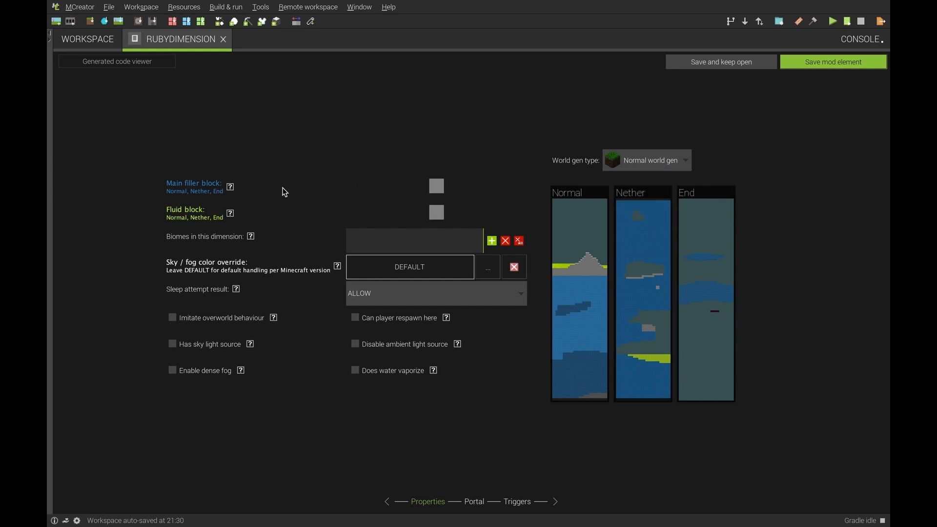
# Set RubyDimension's main filler block to RubyBlock and its fluid block to Water
pyautogui.click(438, 186)
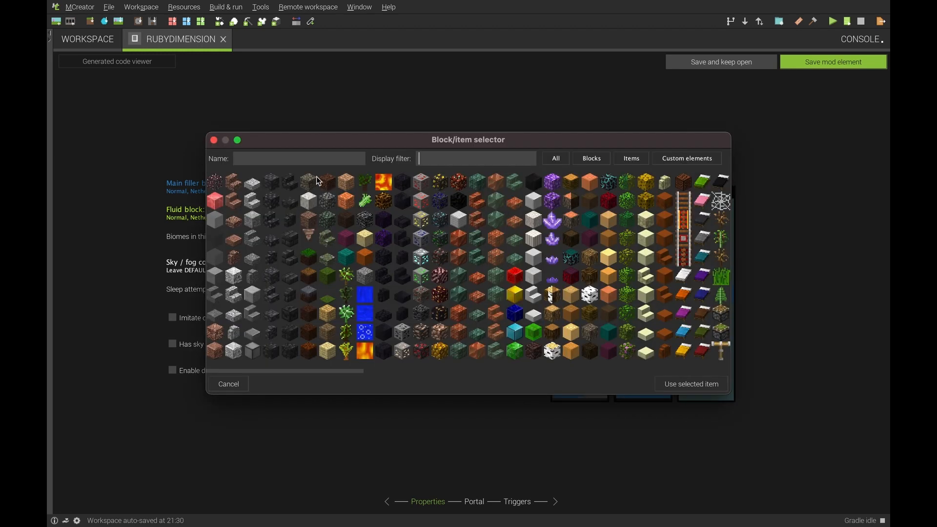
pyautogui.click(219, 201)
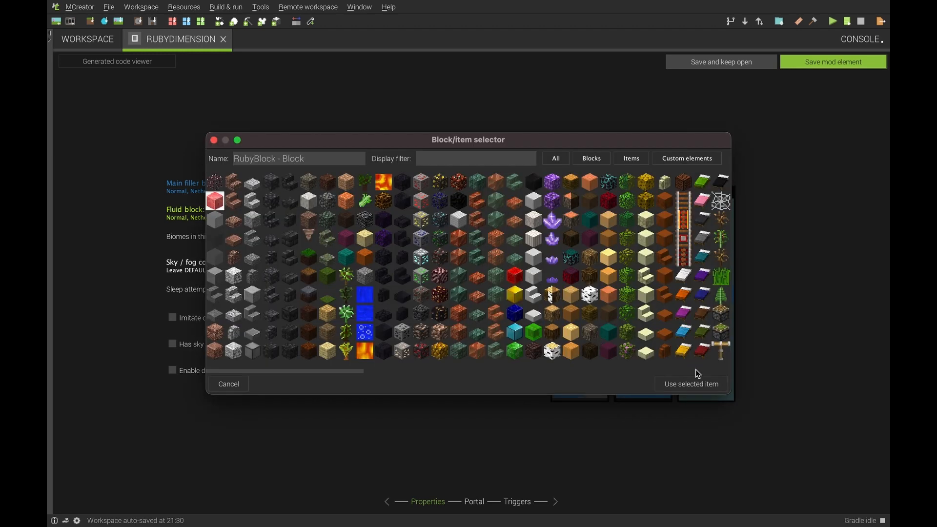
pyautogui.click(687, 384)
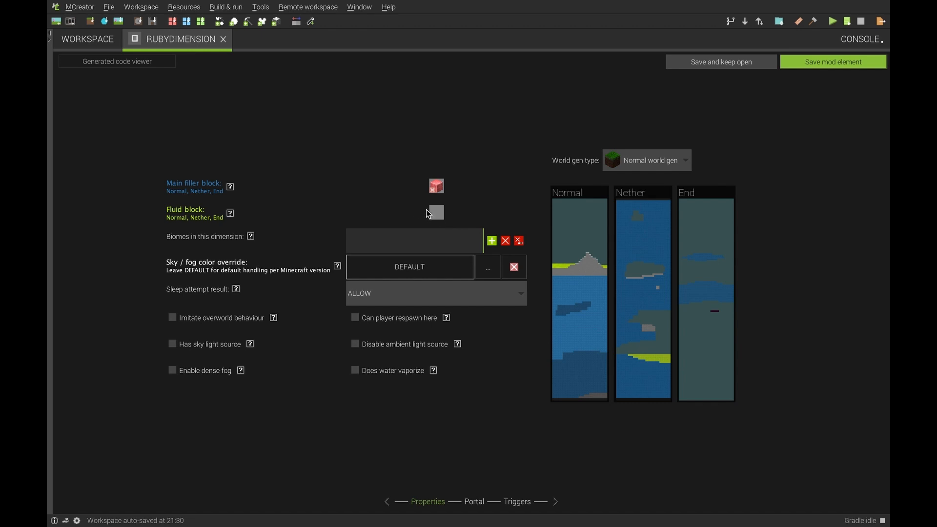
pyautogui.click(440, 218)
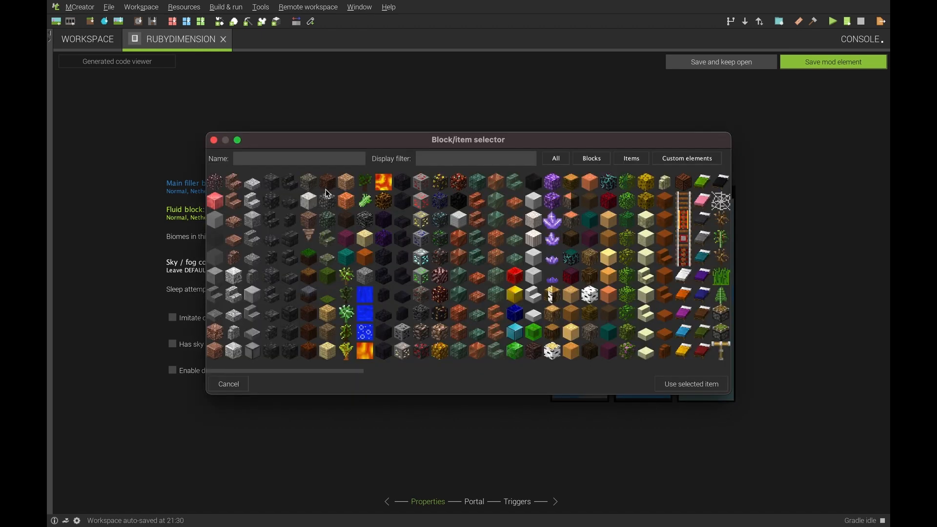
pyautogui.write('wa')
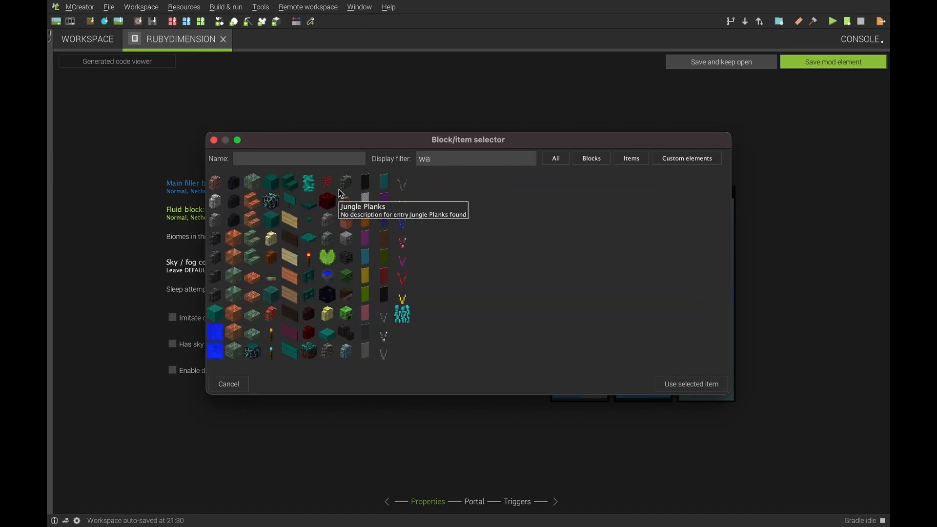
pyautogui.click(219, 342)
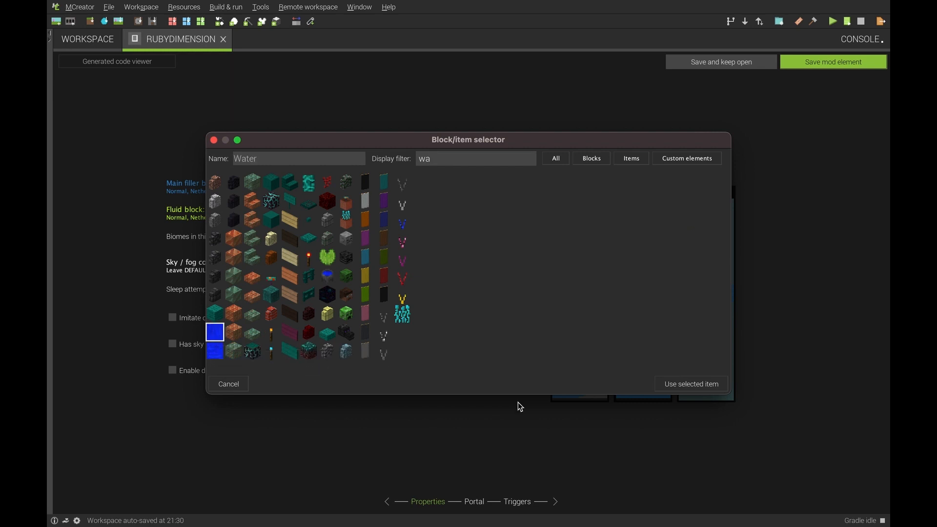
pyautogui.click(674, 383)
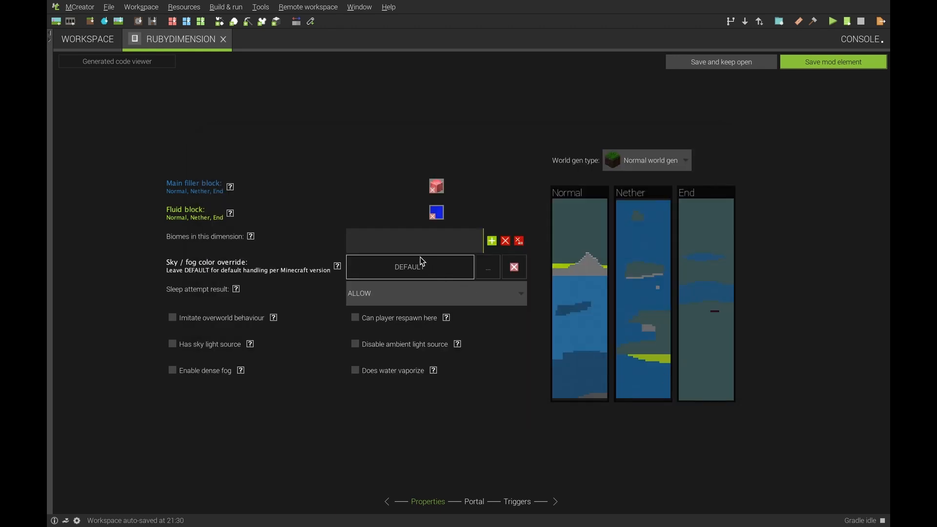
# Add the RubyLand biome to the biomes in RubyDimension
pyautogui.click(491, 241)
pyautogui.click(412, 218)
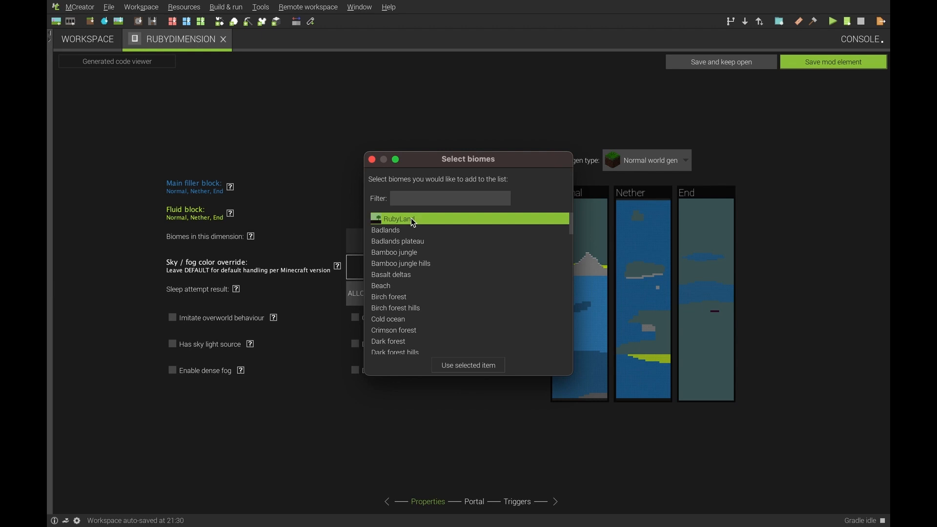
pyautogui.click(467, 365)
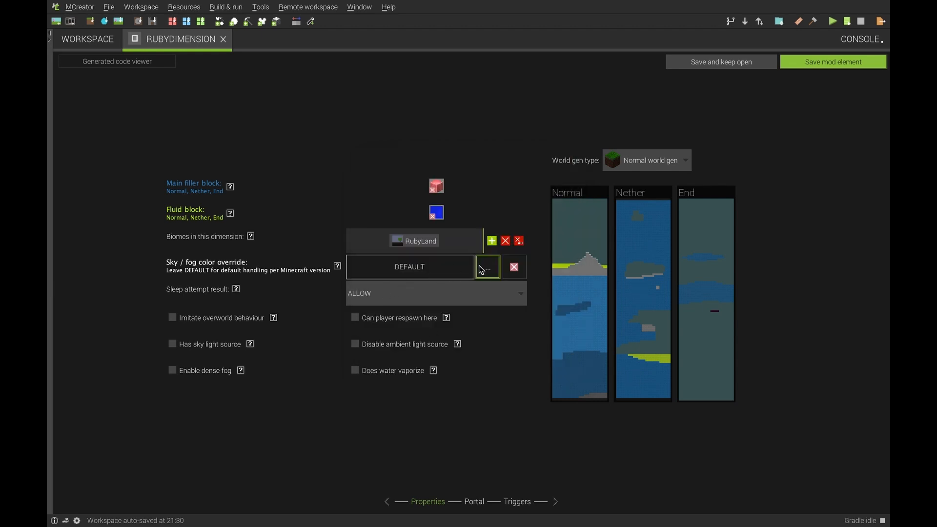
# Keep RubyDimension's sleep attempt result at ALLOW, enable player respawning there, and try to save the mod element
pyautogui.click(381, 295)
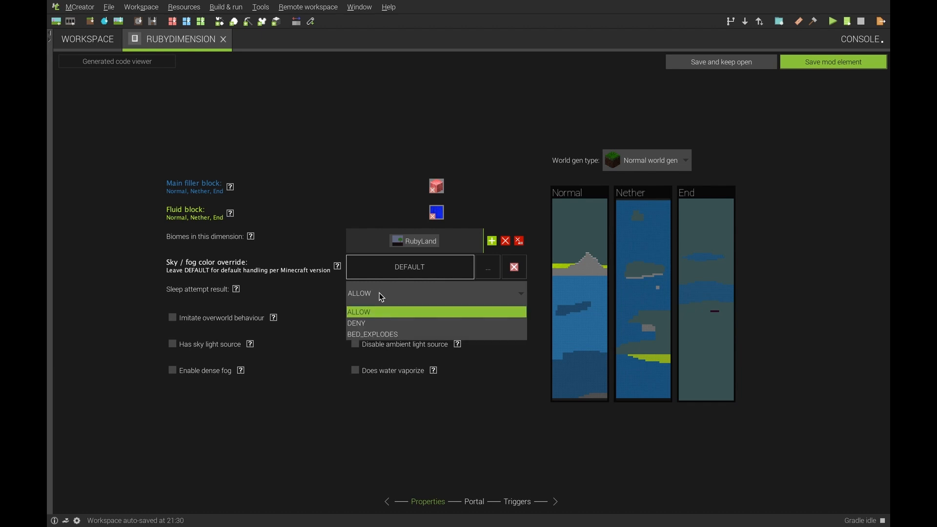
pyautogui.click(460, 334)
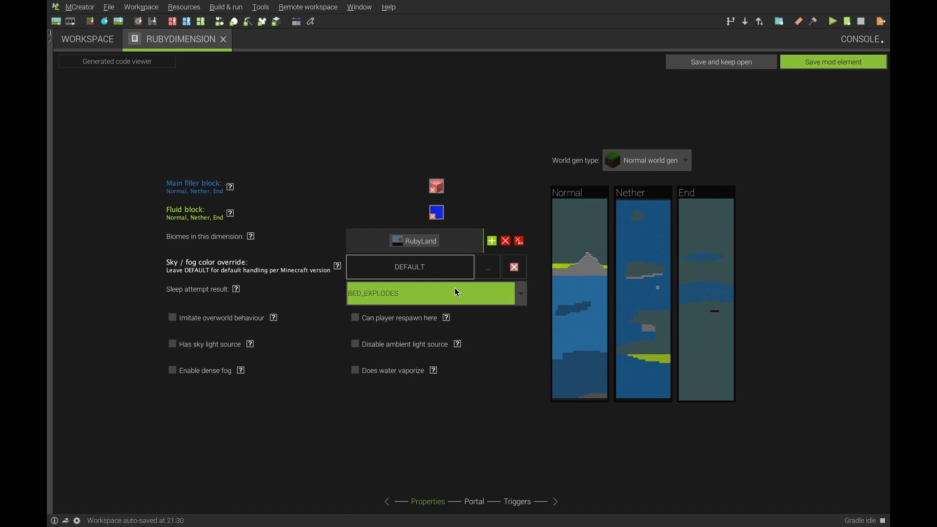
pyautogui.click(456, 292)
pyautogui.click(441, 313)
pyautogui.click(374, 320)
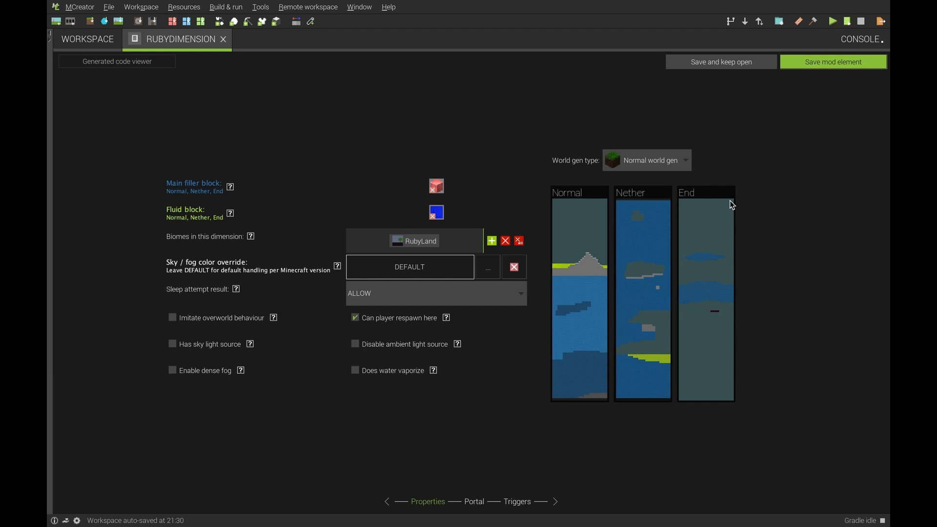
pyautogui.click(819, 67)
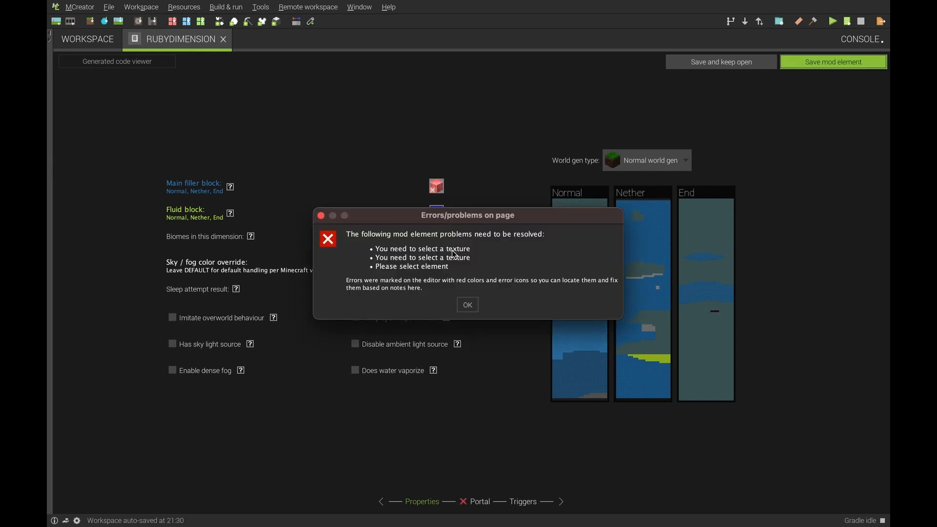
pyautogui.click(465, 305)
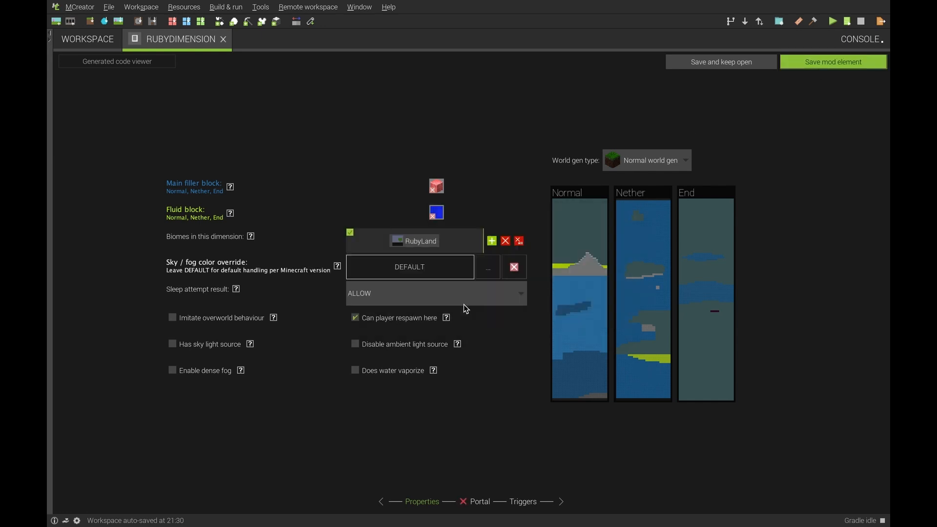
# Set RubyDimension's portal frame block to RubyBlock
pyautogui.click(470, 504)
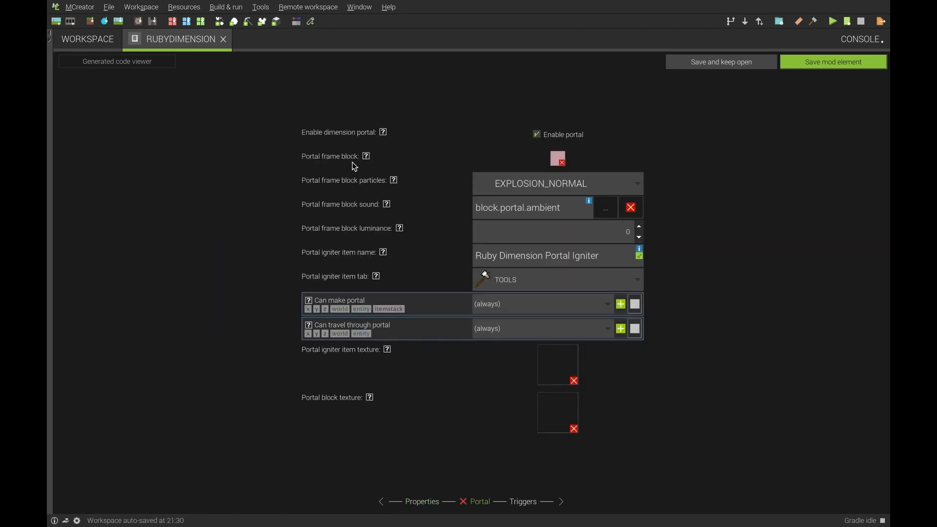
pyautogui.click(554, 160)
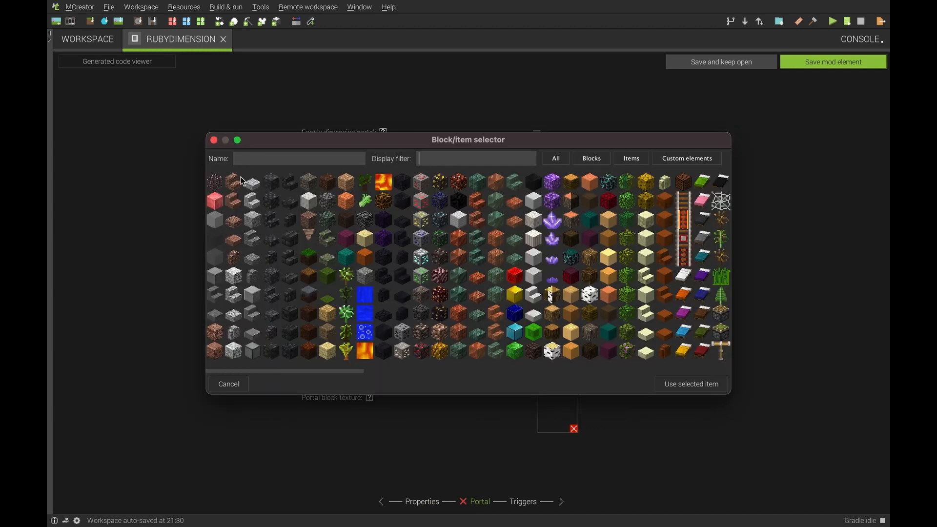
pyautogui.click(216, 205)
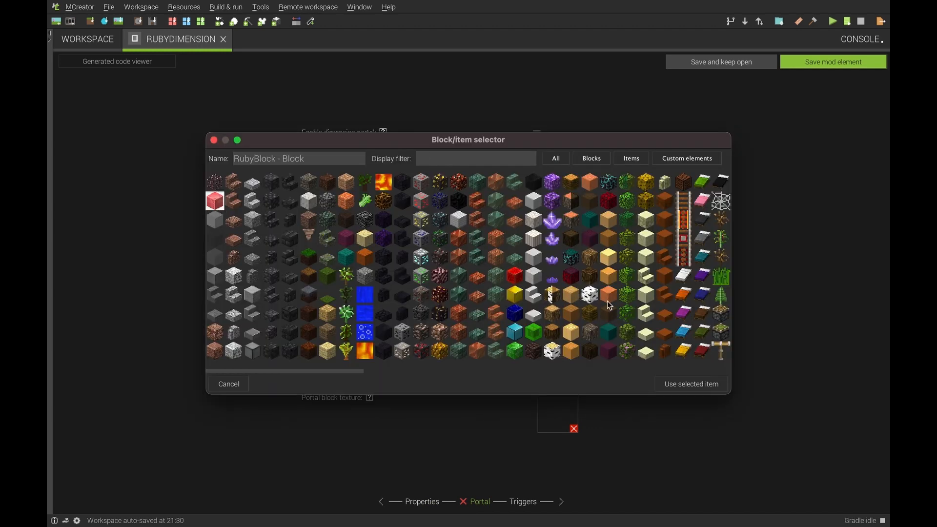
pyautogui.click(695, 376)
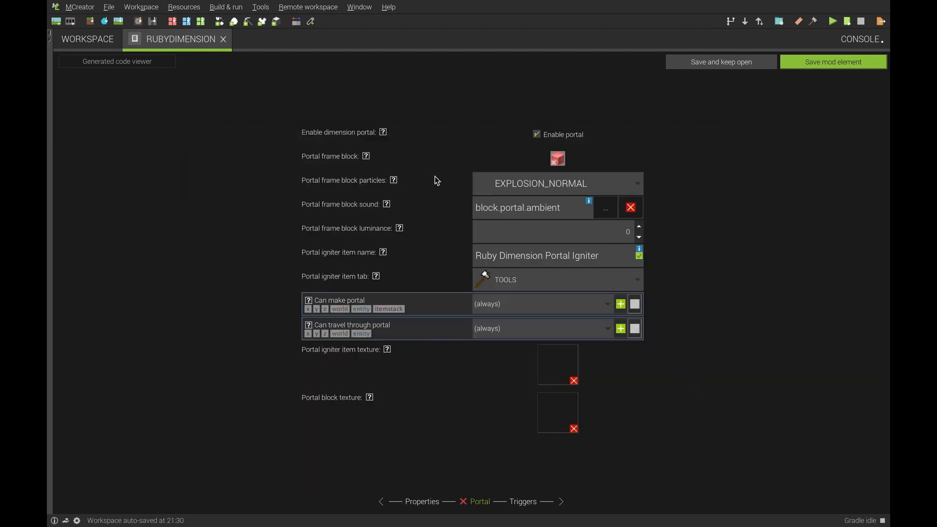
# Set the portal frame block particles to LAVA
pyautogui.click(531, 188)
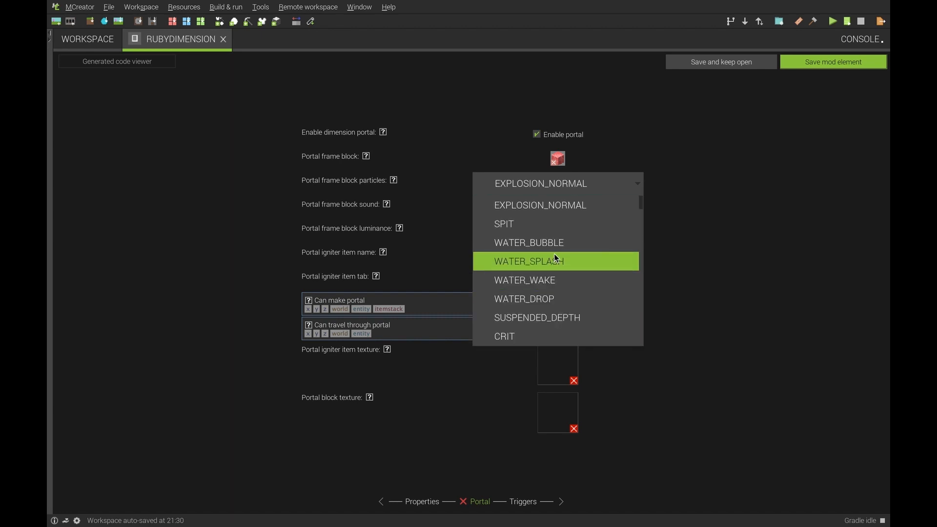
pyautogui.scroll(-2, 580, 245)
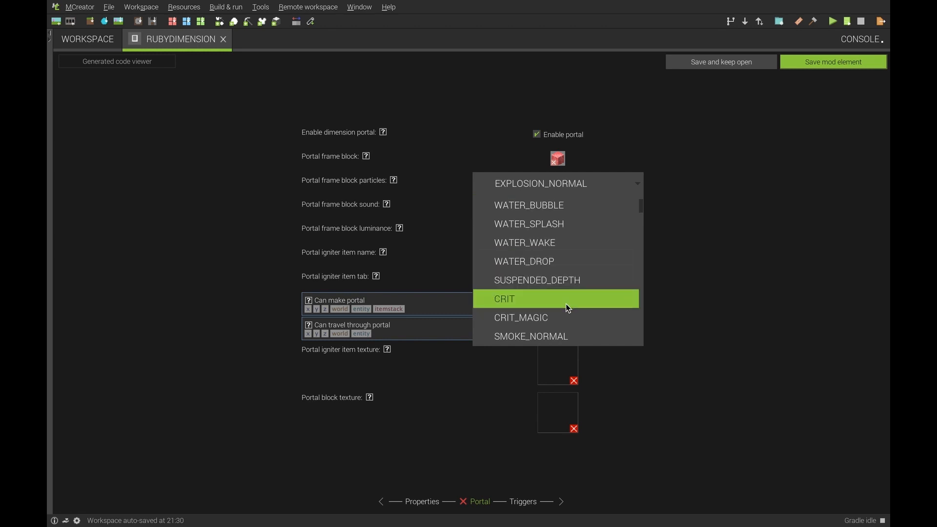
pyautogui.scroll(-2, 567, 307)
pyautogui.scroll(-4, 567, 307)
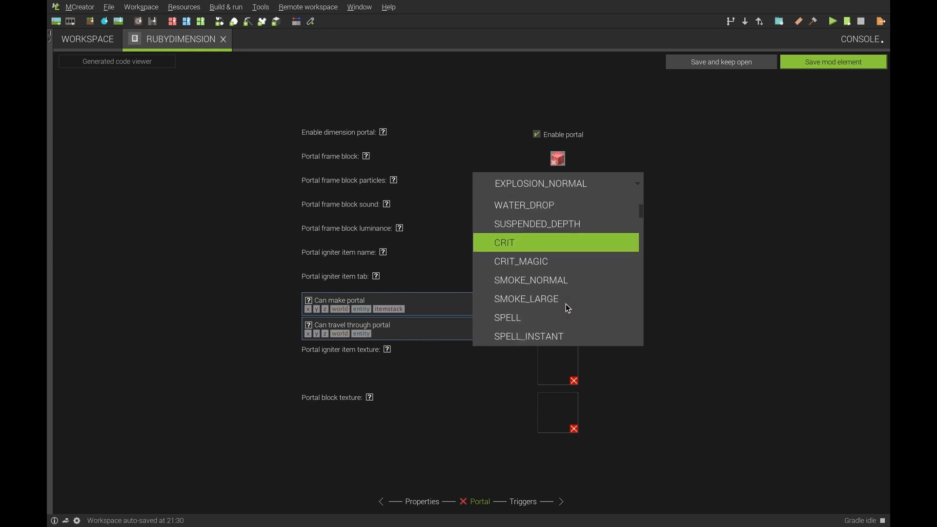
pyautogui.scroll(-11, 567, 307)
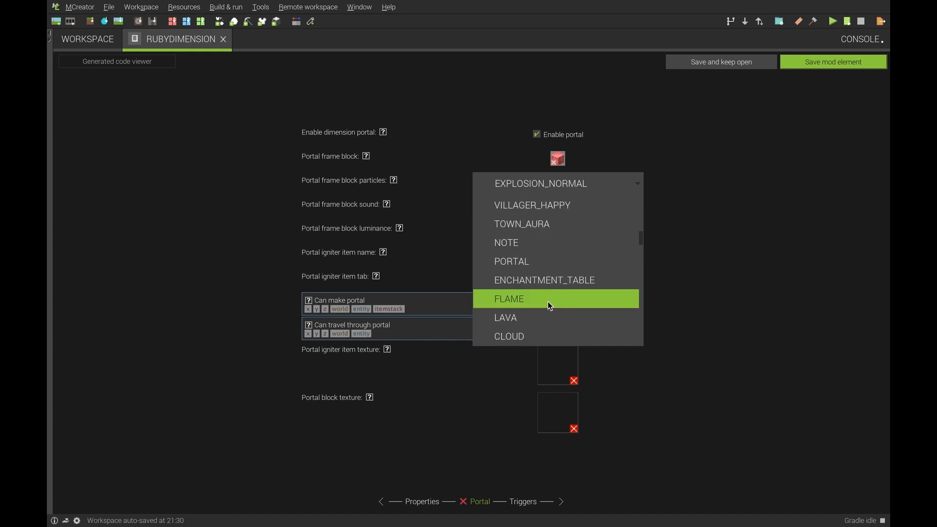
pyautogui.click(544, 318)
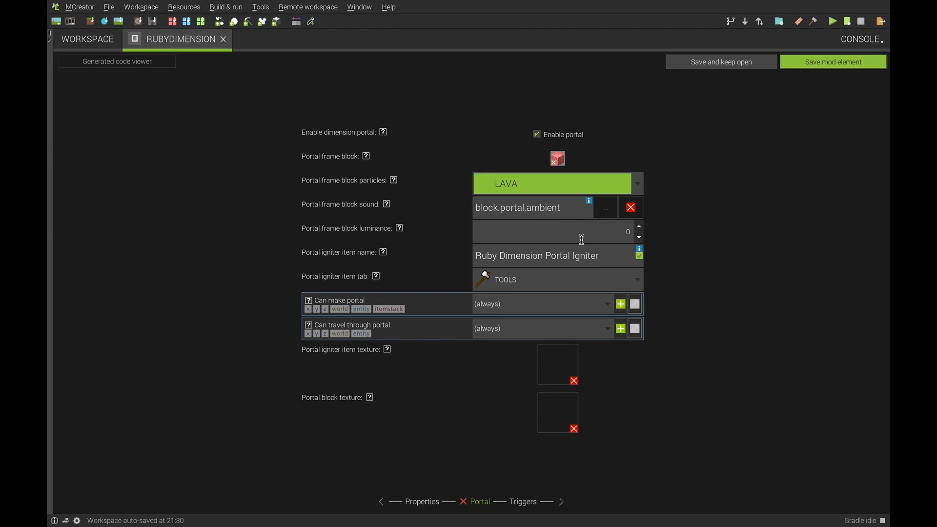
# Assign the Ruby Dimension Portal Igniter to the custom RubyMod creative tab
pyautogui.moveTo(581, 256); pyautogui.dragTo(611, 260)
pyautogui.click(610, 260)
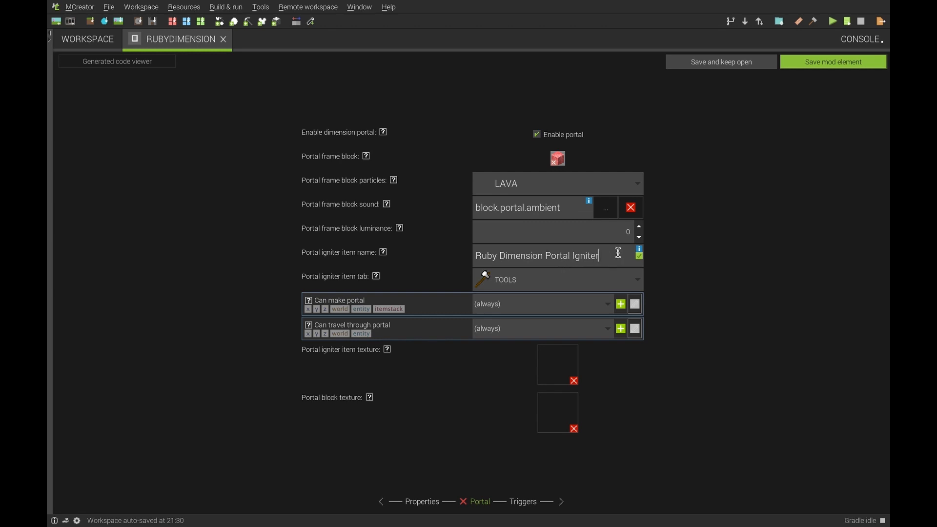
pyautogui.click(591, 280)
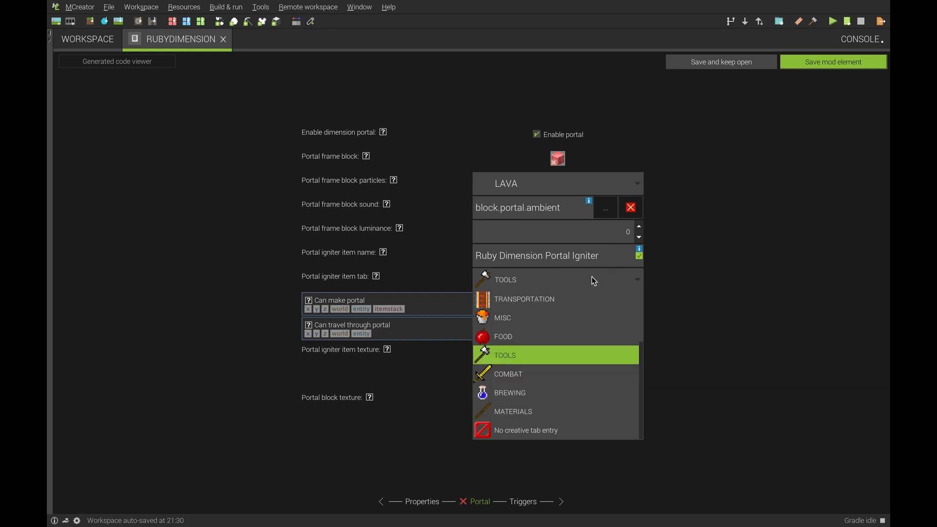
pyautogui.scroll(5, 558, 315)
pyautogui.click(547, 303)
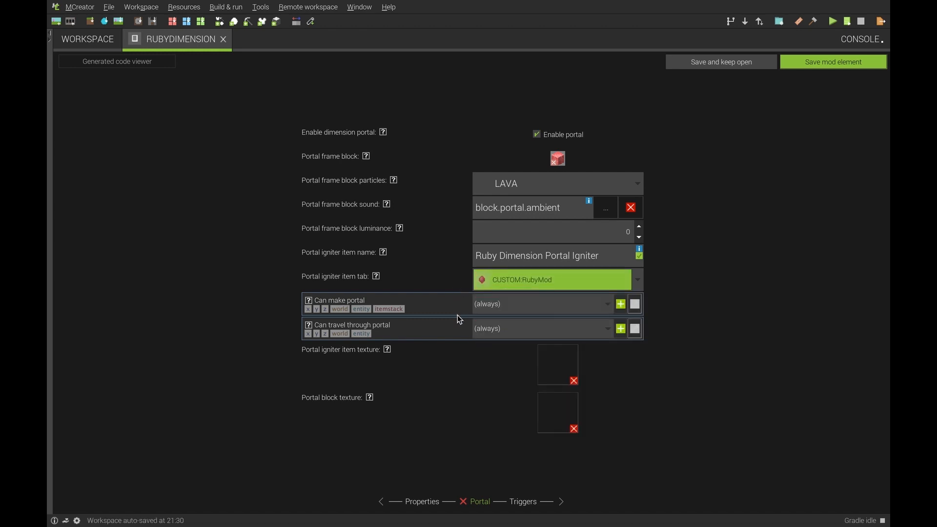
# Create a new transparent 16 by 16 image for the portal igniter item texture
pyautogui.click(567, 360)
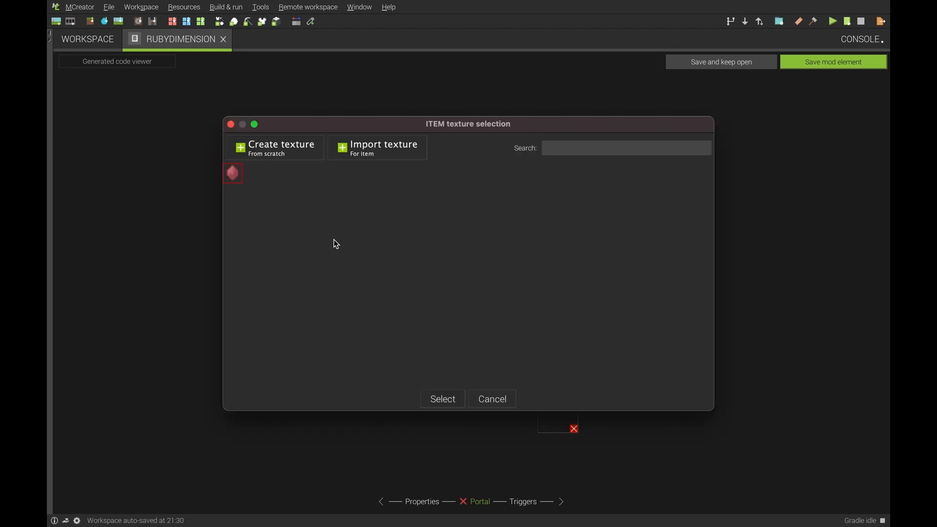
pyautogui.click(298, 155)
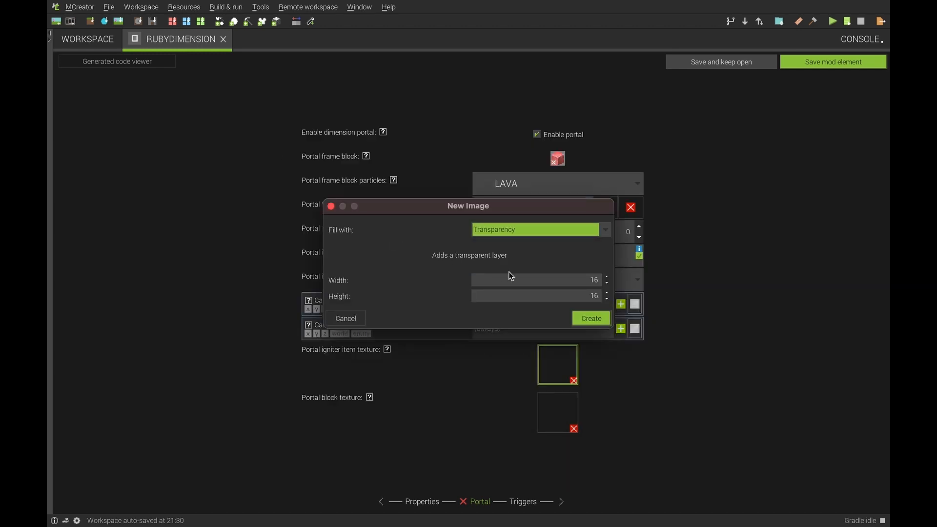
pyautogui.click(593, 319)
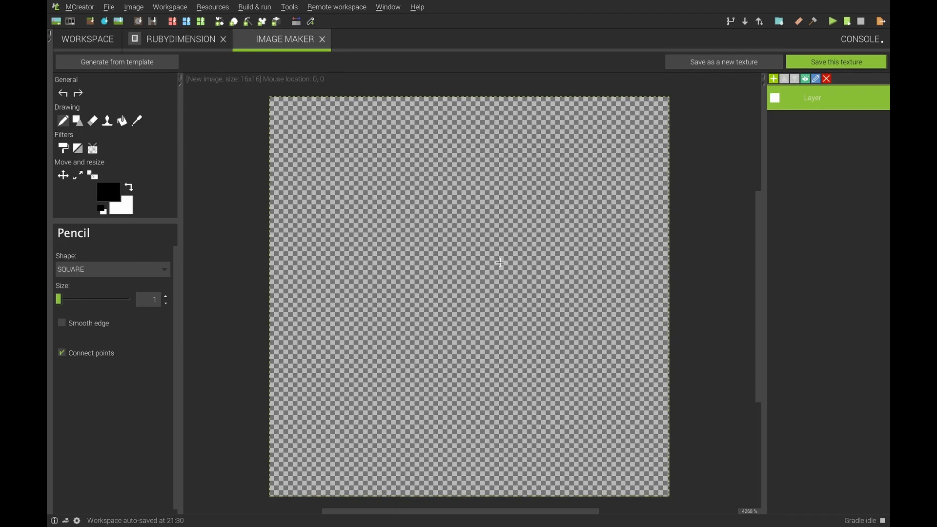
# Search the template generator's layer textures for "flint", "ste" and "ign", browse the full texture list, and leave without generating anything
pyautogui.click(128, 64)
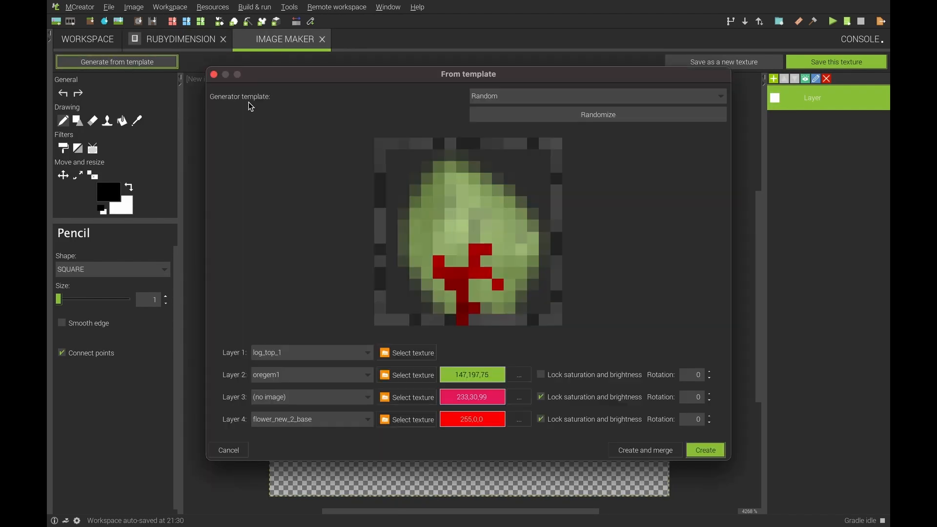
pyautogui.click(406, 354)
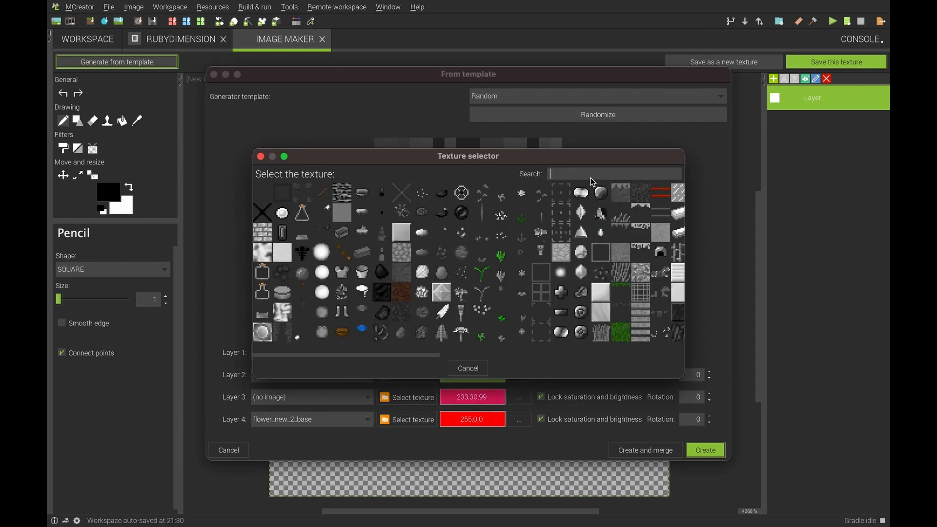
pyautogui.write('flint')
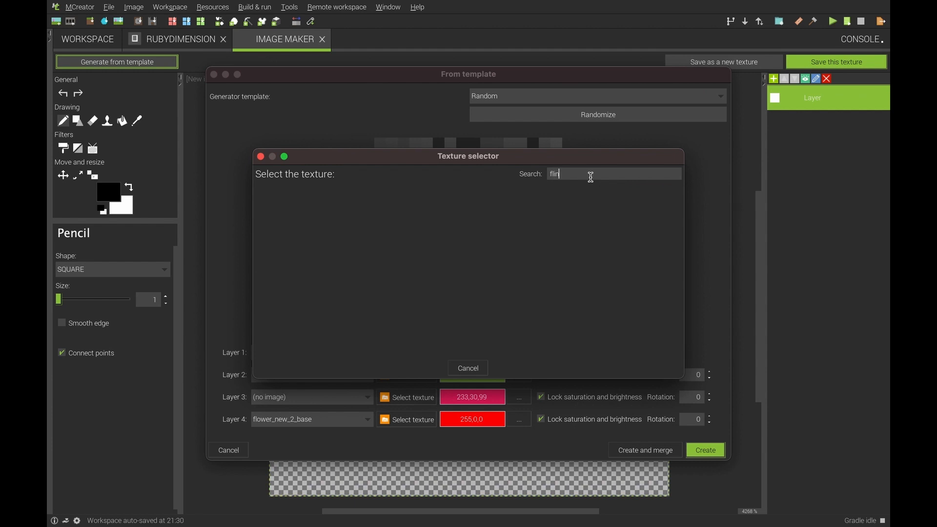
pyautogui.press('BackSpace')
pyautogui.press('BackSpace')
pyautogui.press('BackSpace')
pyautogui.press('BackSpace')
pyautogui.press('BackSpace')
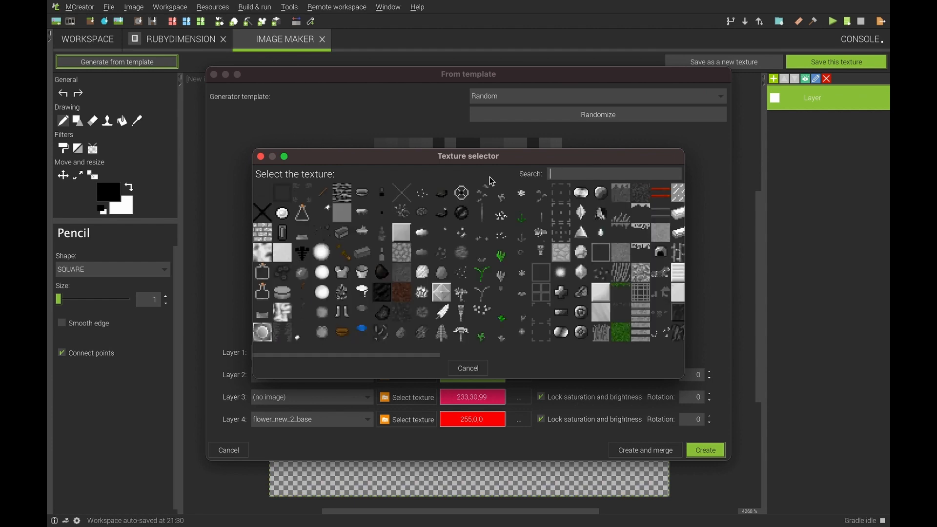
pyautogui.write('ste')
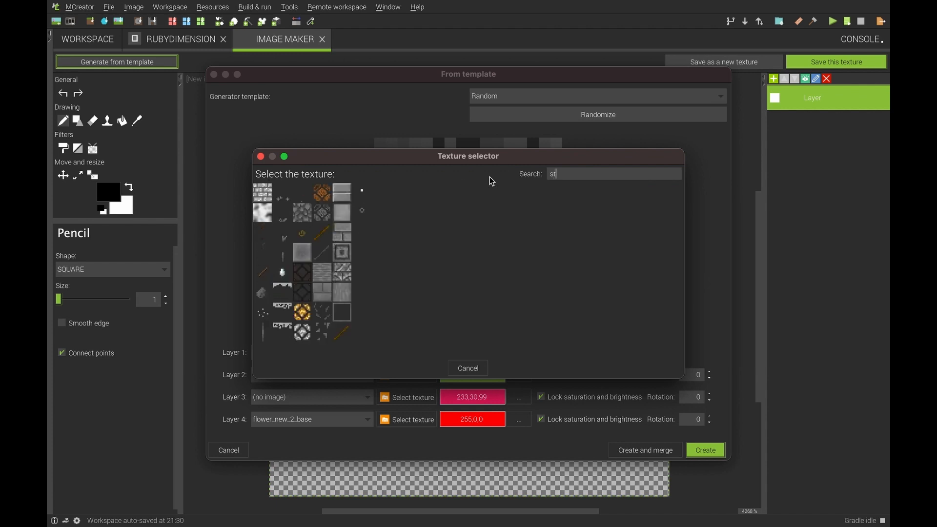
pyautogui.press('BackSpace')
pyautogui.press('BackSpace')
pyautogui.press('BackSpace')
pyautogui.write('ig')
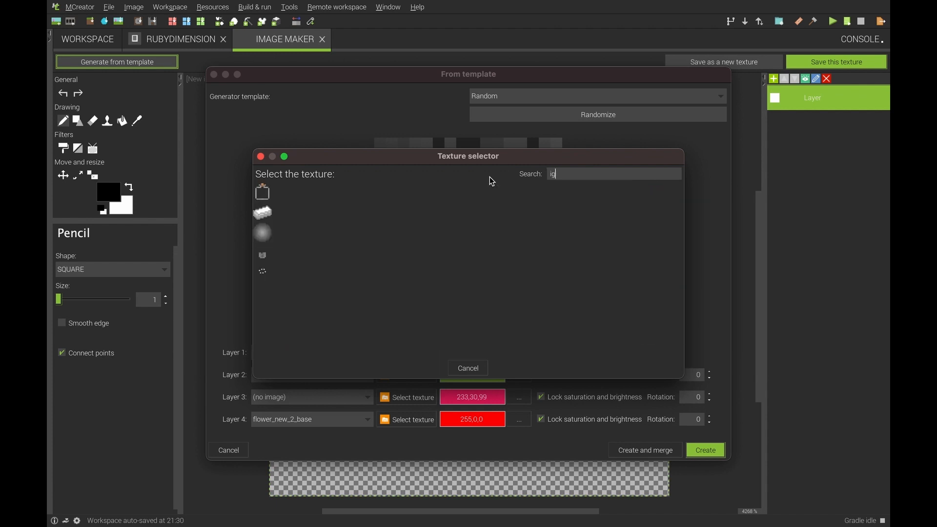
pyautogui.write('n')
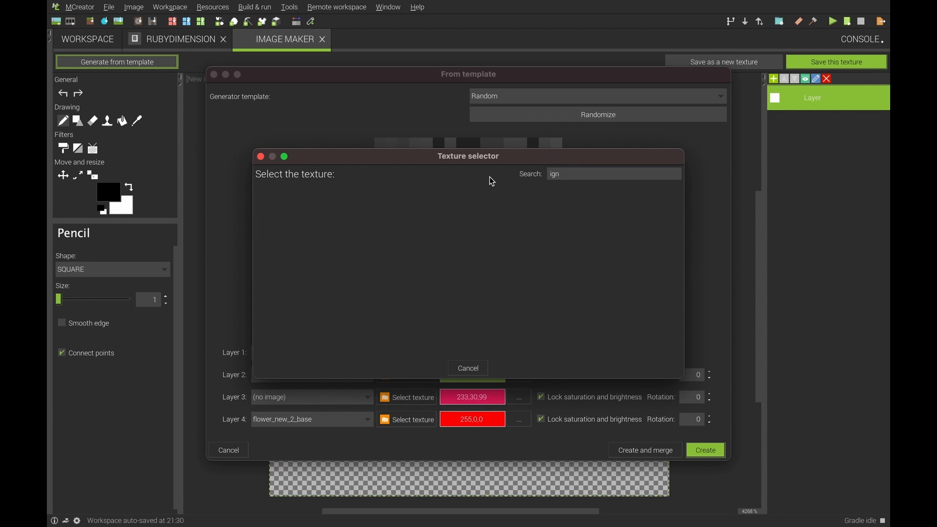
pyautogui.press('BackSpace')
pyautogui.press('BackSpace')
pyautogui.press('BackSpace')
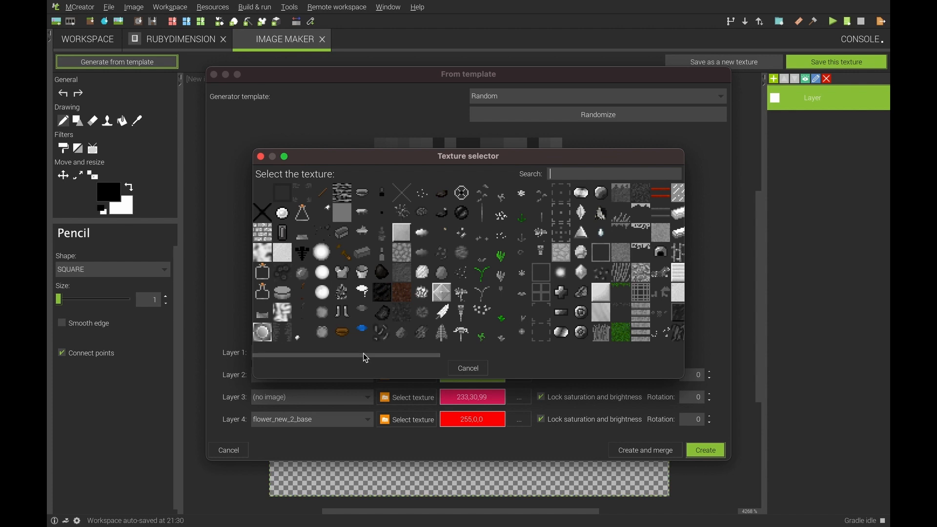
pyautogui.moveTo(364, 354); pyautogui.dragTo(618, 352)
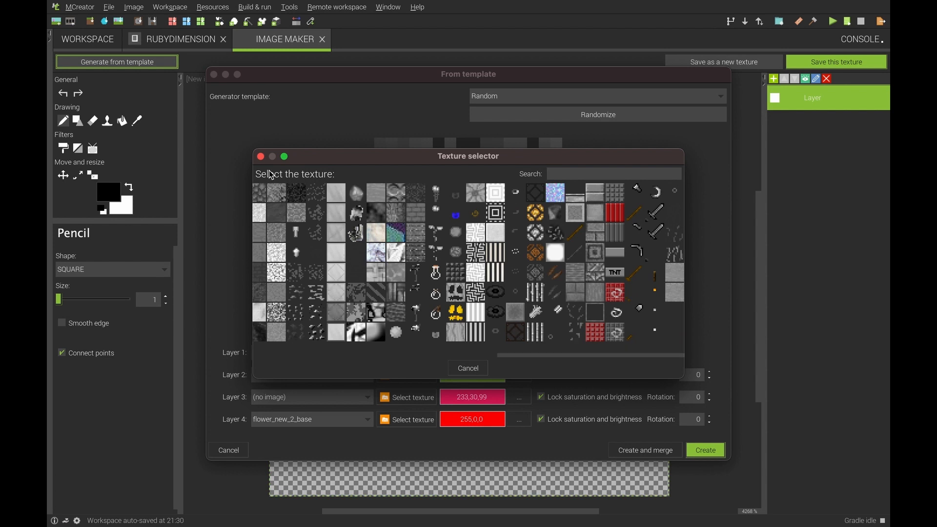
pyautogui.click(262, 157)
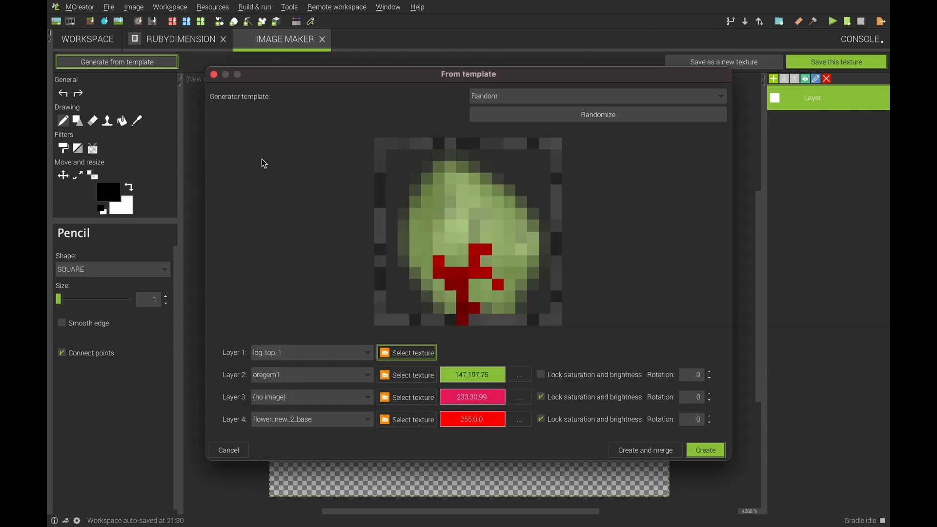
pyautogui.click(214, 75)
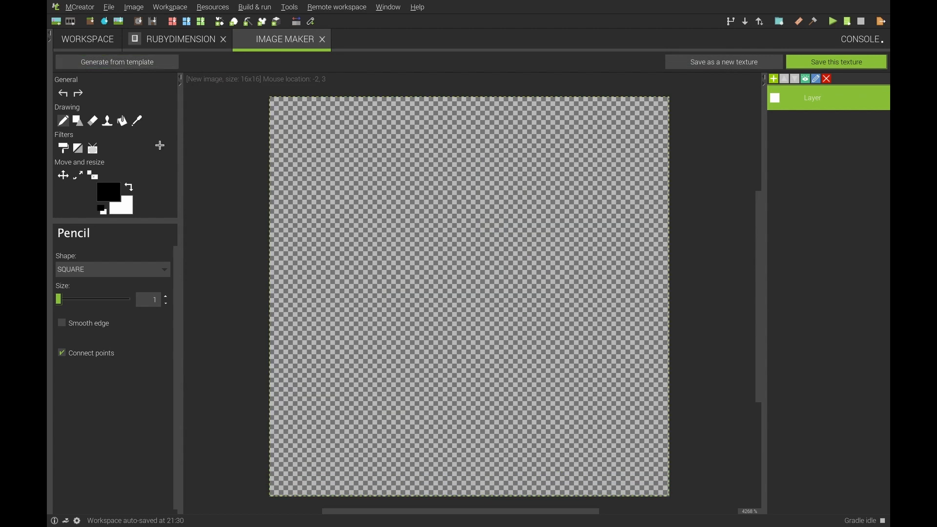
# Set the foreground color to bright red with hue 0, saturation 89 and lightness 51
pyautogui.click(110, 192)
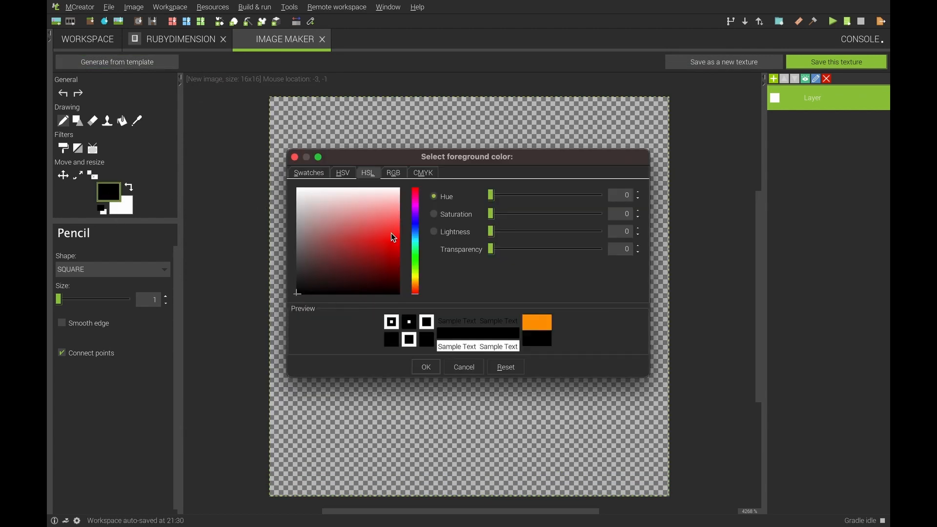
pyautogui.click(391, 233)
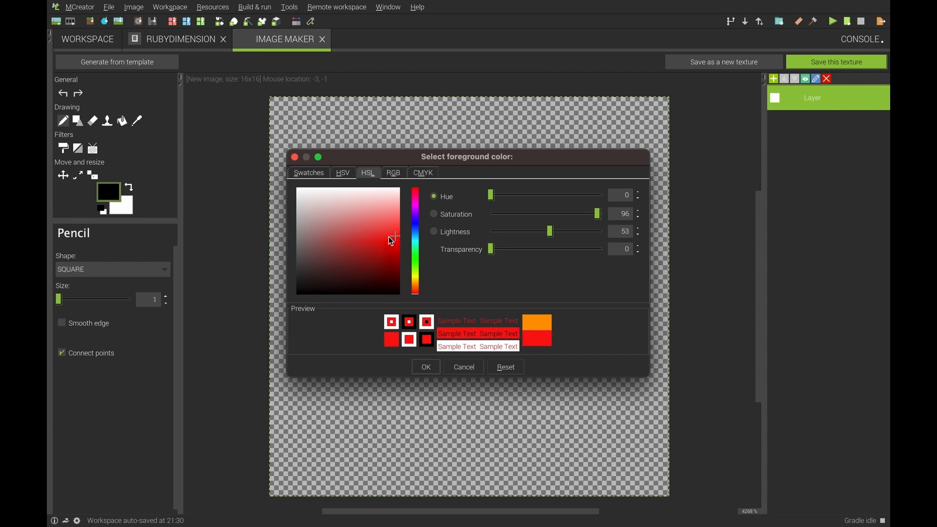
pyautogui.click(389, 238)
pyautogui.click(385, 230)
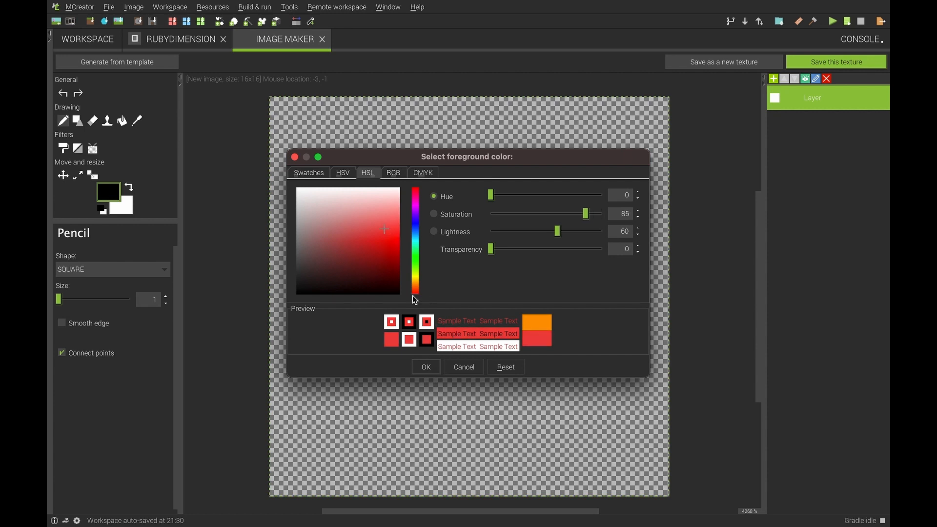
pyautogui.click(391, 241)
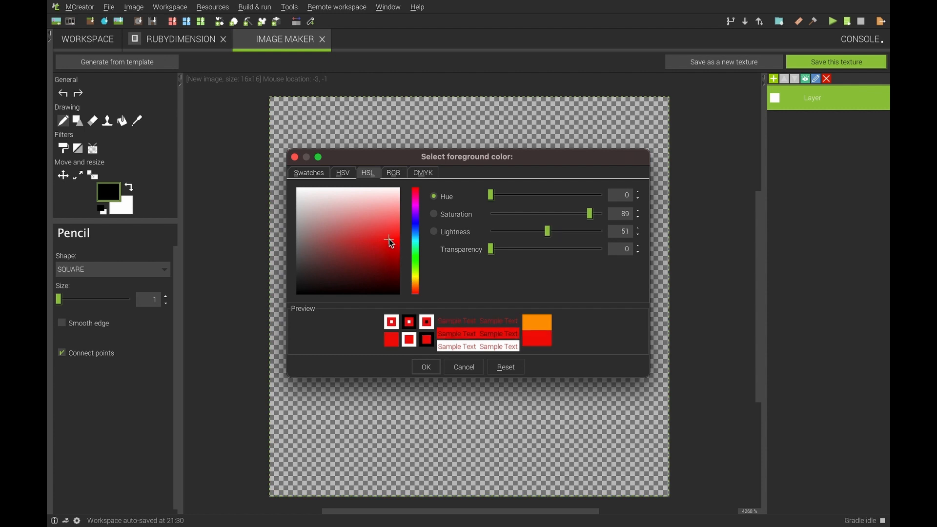
pyautogui.click(427, 369)
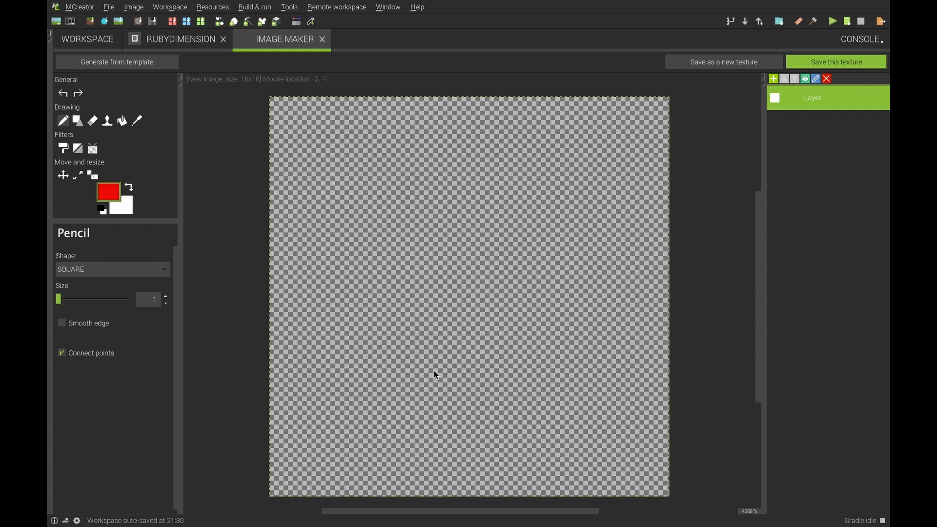
# Pencil a red dome-shaped outline about 10 pixels wide and 8 pixels tall in the upper middle of the igniter texture
pyautogui.click(435, 196)
pyautogui.click(424, 220)
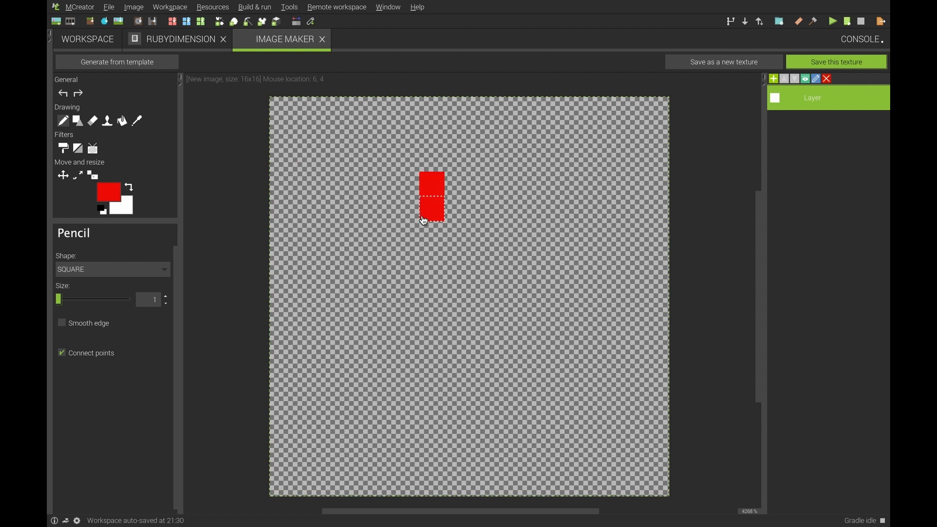
pyautogui.click(405, 219)
pyautogui.click(400, 239)
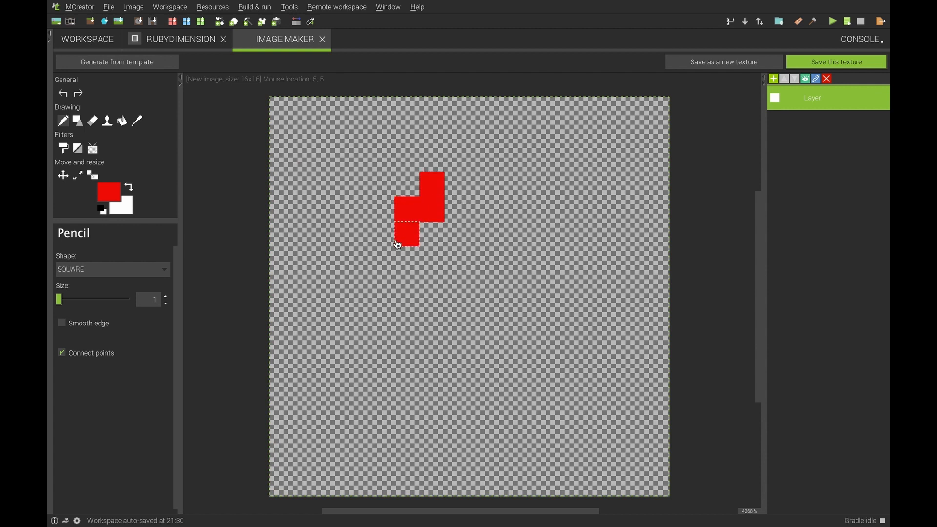
pyautogui.click(386, 266)
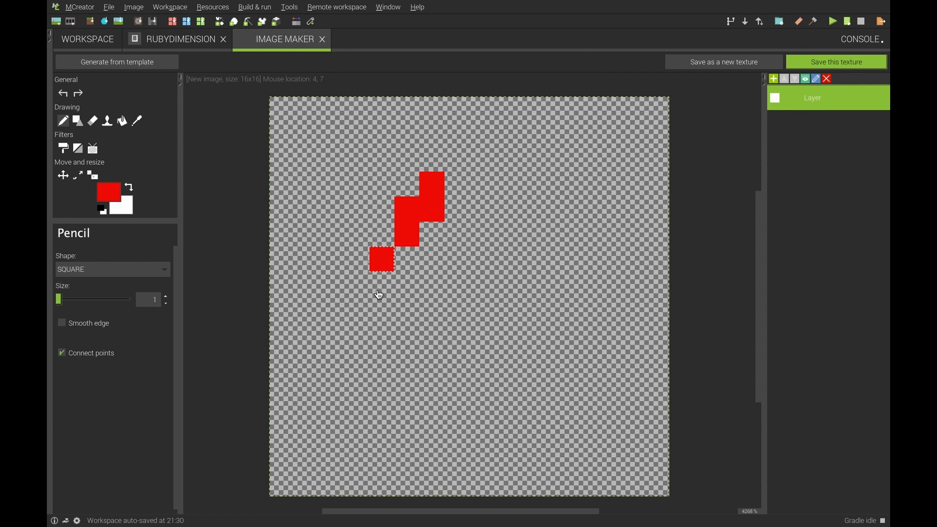
pyautogui.click(379, 295)
pyautogui.click(374, 308)
pyautogui.click(374, 335)
pyautogui.click(361, 336)
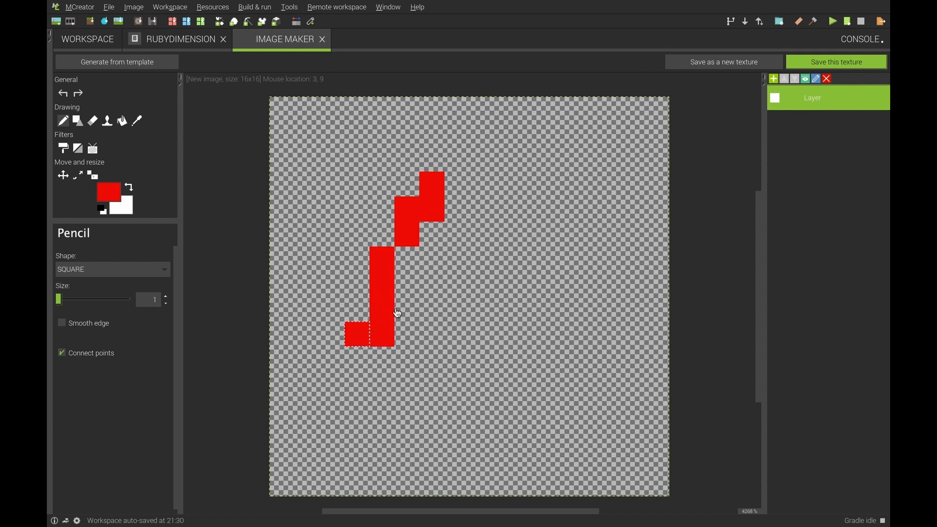
pyautogui.click(457, 184)
pyautogui.click(481, 184)
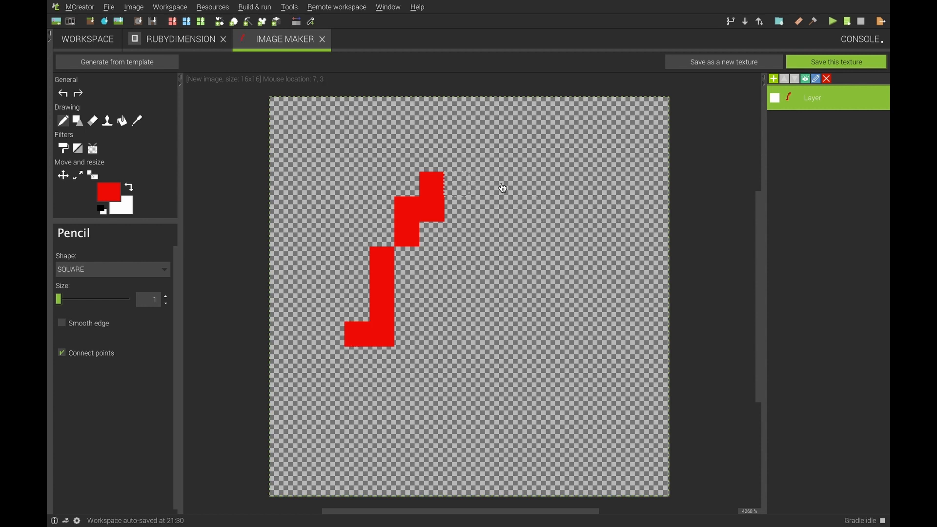
pyautogui.click(534, 190)
pyautogui.click(541, 215)
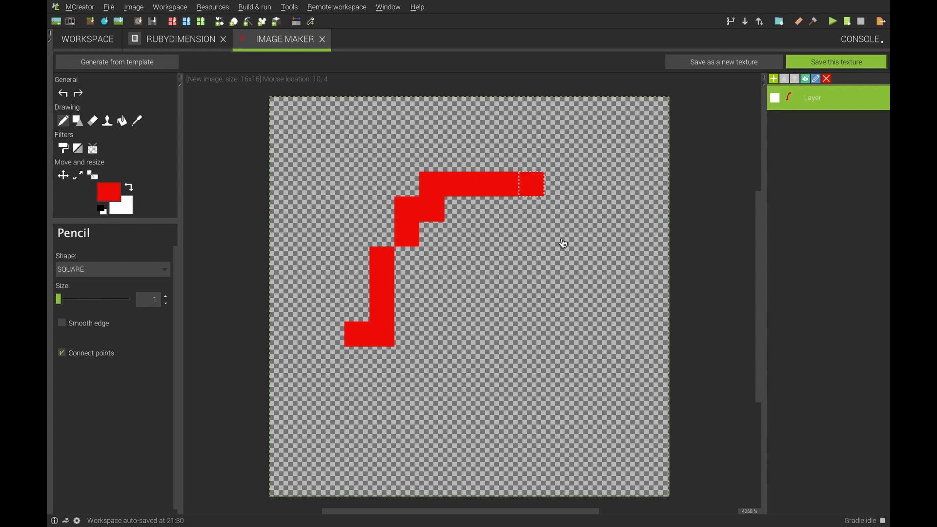
pyautogui.moveTo(566, 275)
pyautogui.mouseDown()
pyautogui.moveTo(572, 343)
pyautogui.moveTo(559, 363)
pyautogui.mouseUp()
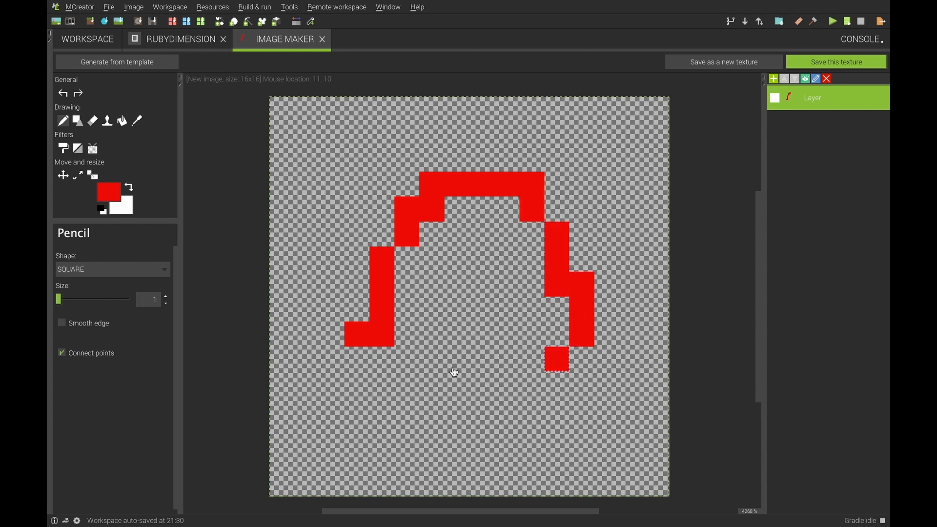
pyautogui.moveTo(435, 373)
pyautogui.mouseDown()
pyautogui.moveTo(387, 366)
pyautogui.moveTo(372, 352)
pyautogui.mouseUp()
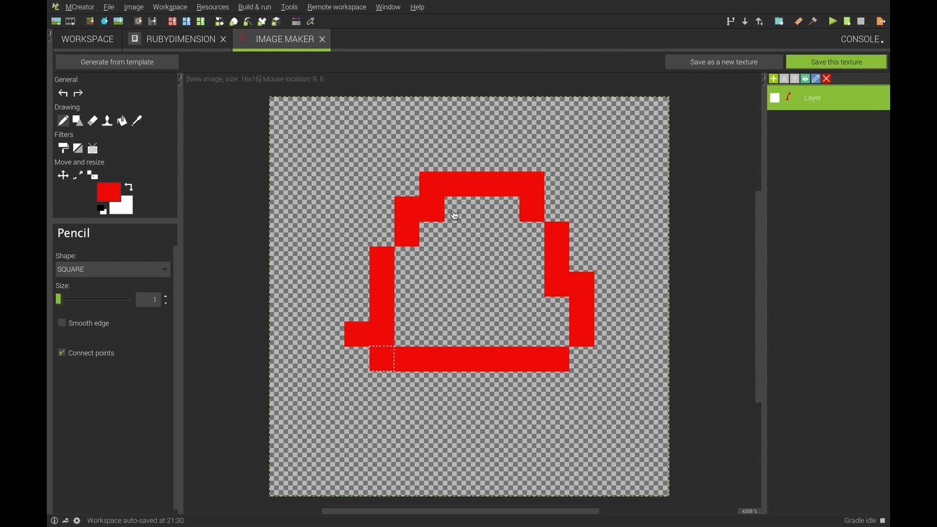
# Fill the whole interior of the dome outline with red pixels, undoing the stray pixel added beyond its lower right edge
pyautogui.moveTo(455, 215)
pyautogui.mouseDown()
pyautogui.moveTo(432, 272)
pyautogui.moveTo(405, 276)
pyautogui.mouseUp()
pyautogui.moveTo(491, 318); pyautogui.dragTo(508, 334)
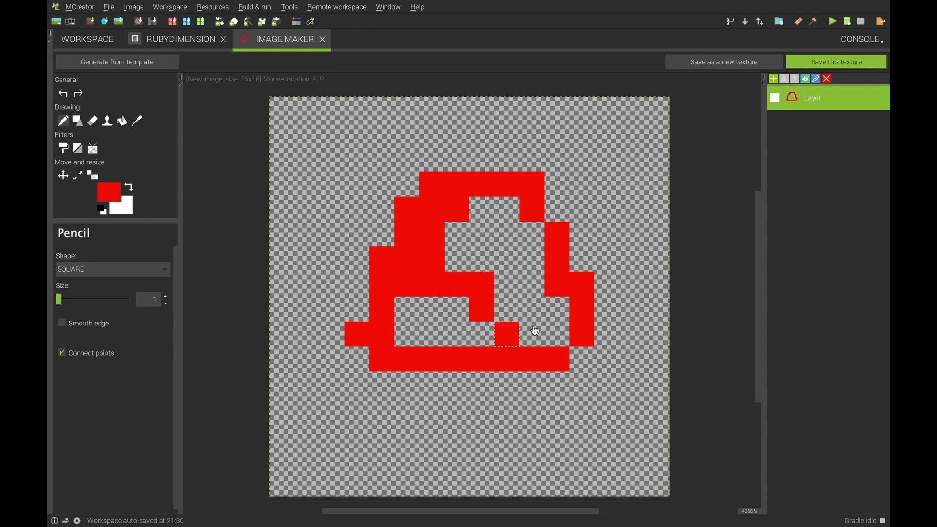
pyautogui.moveTo(457, 310)
pyautogui.mouseDown()
pyautogui.moveTo(431, 336)
pyautogui.moveTo(446, 335)
pyautogui.moveTo(434, 315)
pyautogui.mouseUp()
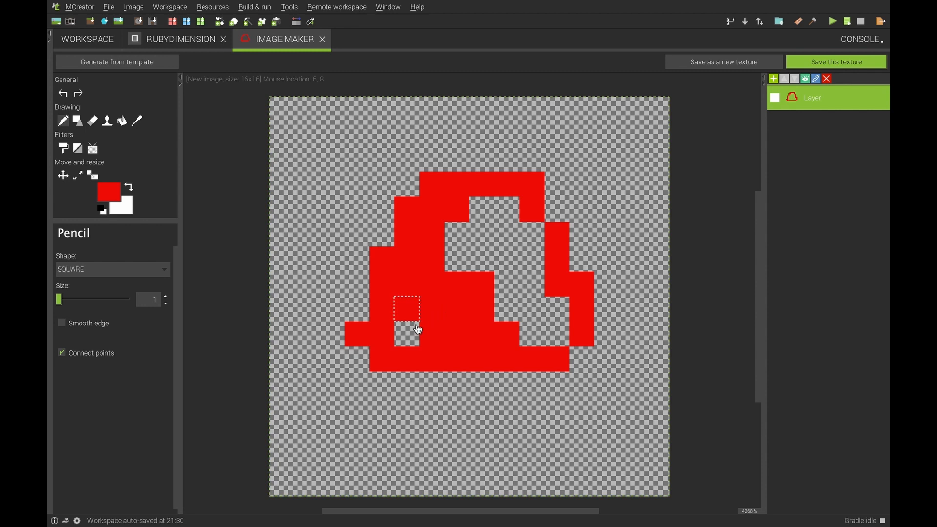
pyautogui.click(413, 332)
pyautogui.click(535, 316)
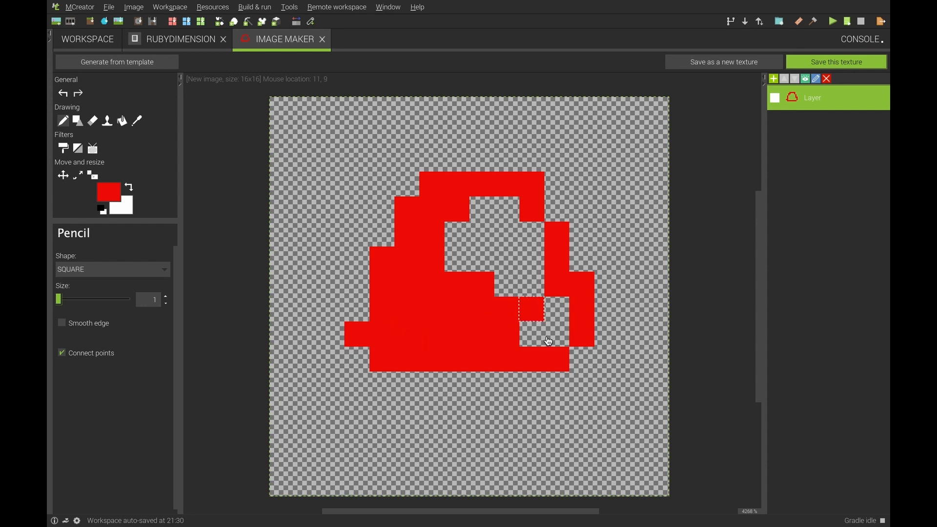
pyautogui.click(549, 341)
pyautogui.click(532, 334)
pyautogui.click(552, 315)
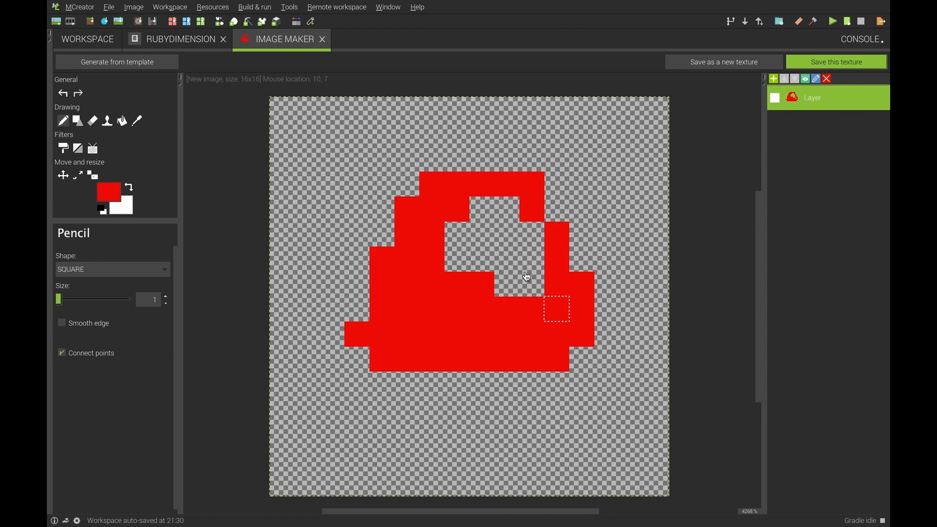
pyautogui.click(528, 277)
pyautogui.moveTo(508, 280); pyautogui.dragTo(481, 210)
pyautogui.click(457, 239)
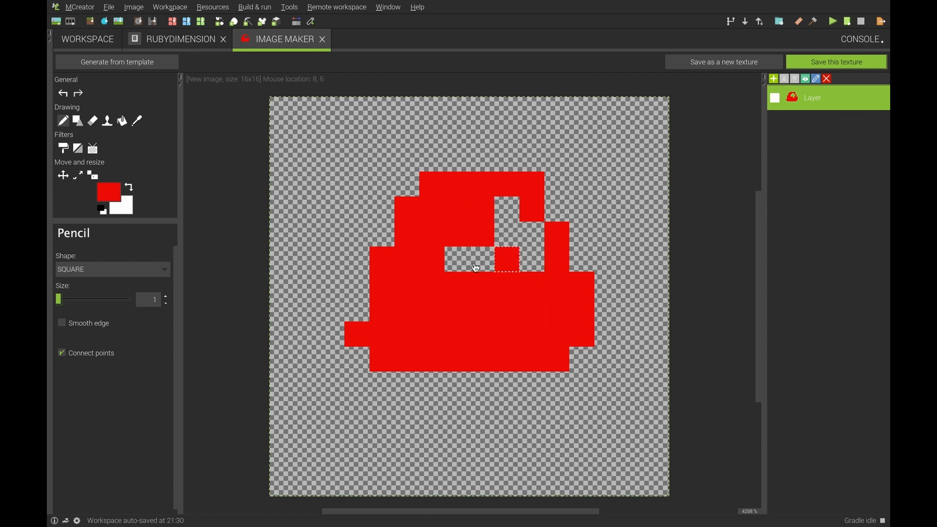
pyautogui.click(482, 259)
pyautogui.click(528, 235)
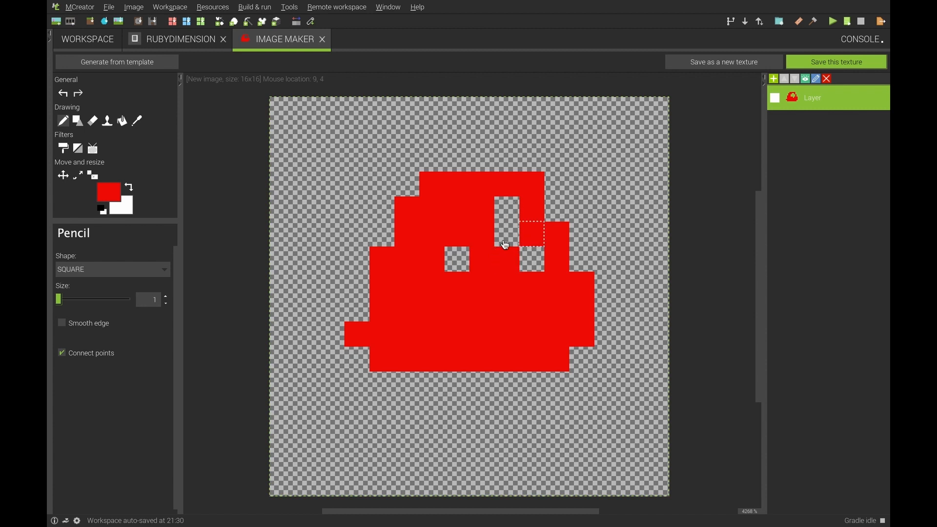
pyautogui.click(500, 215)
pyautogui.click(508, 234)
pyautogui.click(532, 259)
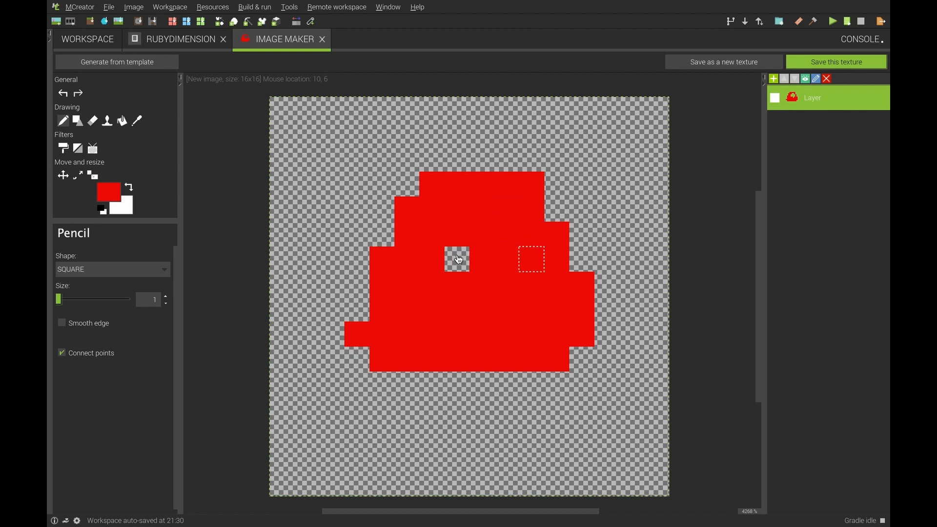
pyautogui.click(458, 259)
pyautogui.click(610, 334)
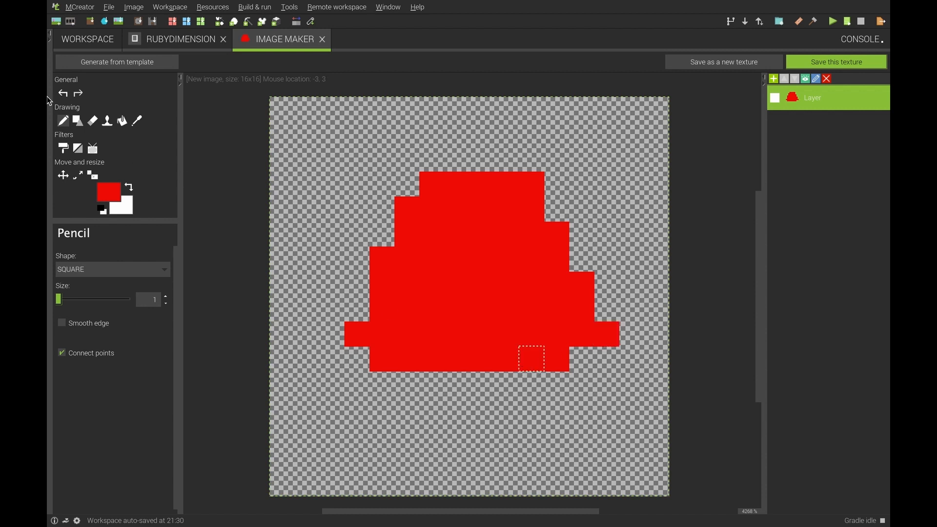
pyautogui.click(63, 95)
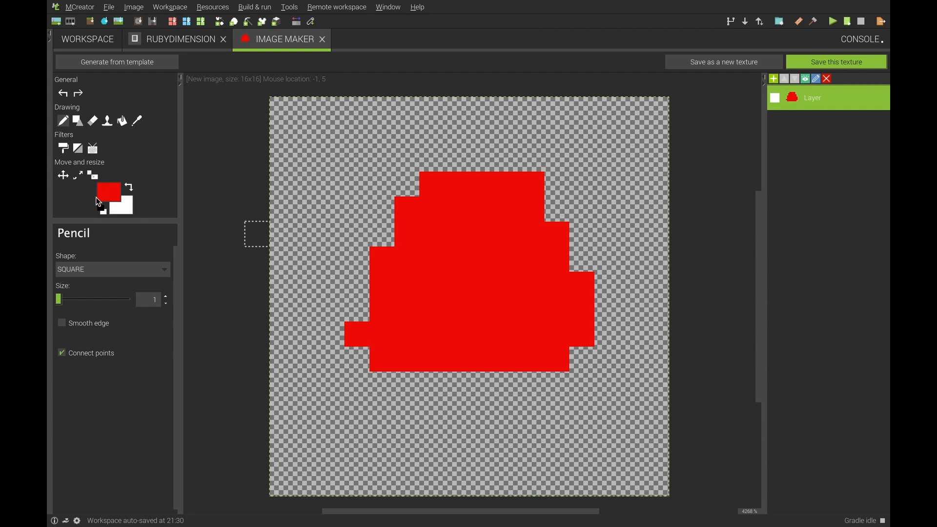
# Reset the drawing colors to black and white and draw a black handle 4 pixels long below the red dome
pyautogui.click(102, 211)
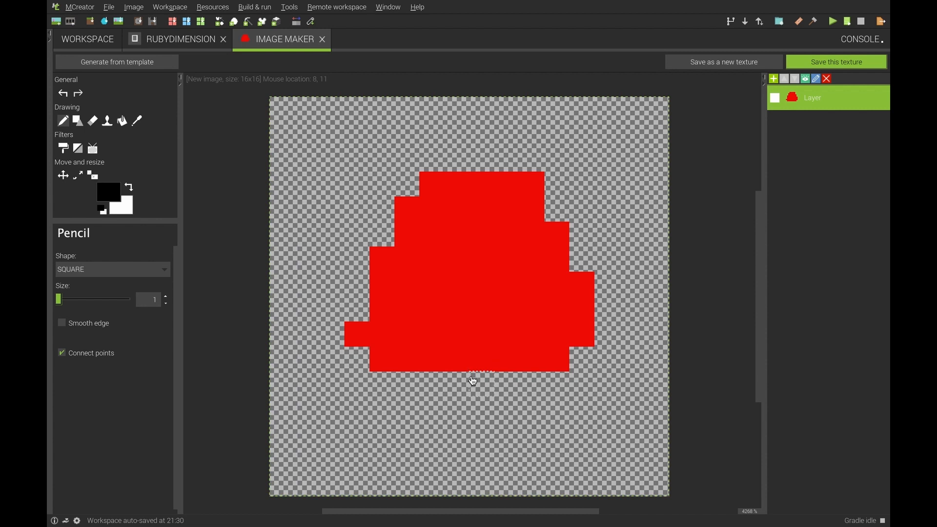
pyautogui.moveTo(474, 381); pyautogui.dragTo(473, 464)
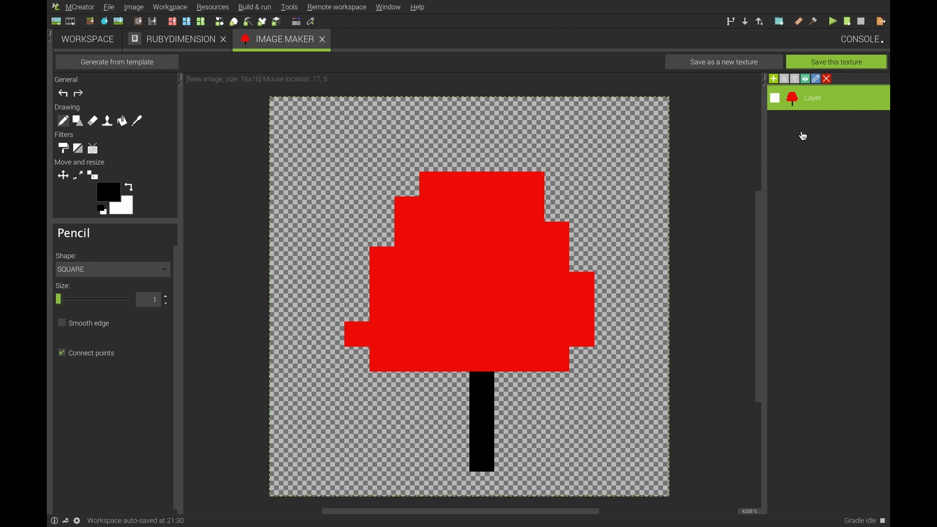
# Save the drawing as an item texture named rubyportaligniter
pyautogui.click(829, 70)
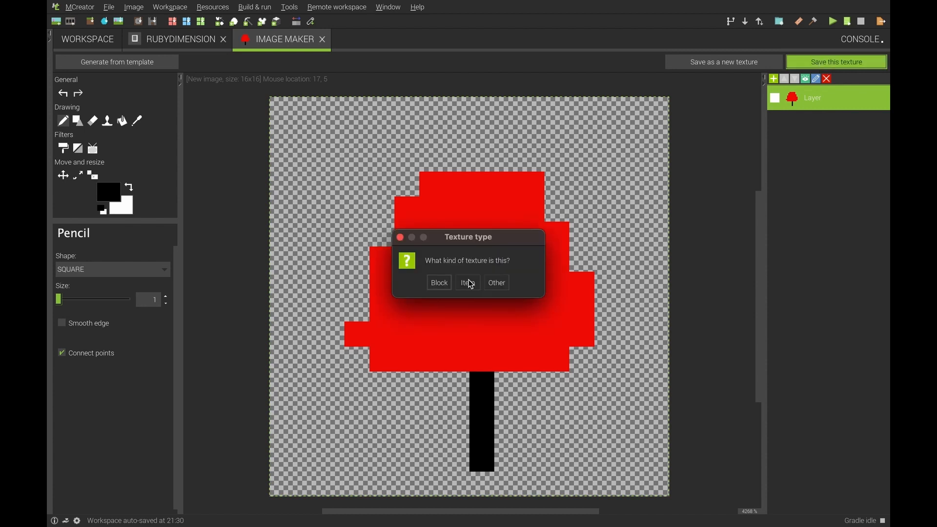
pyautogui.click(470, 284)
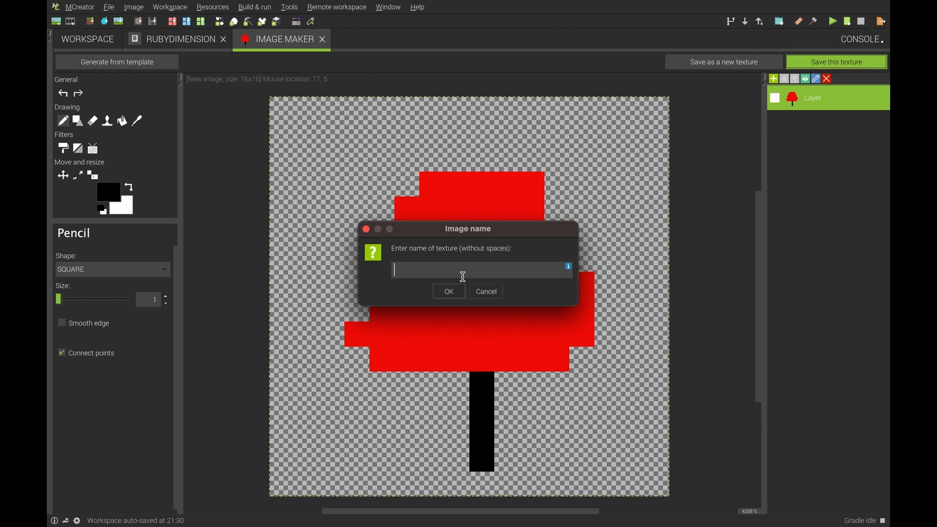
pyautogui.write('Rubyubyportalifntiter')
pyautogui.press('BackSpace')
pyautogui.press('BackSpace')
pyautogui.press('BackSpace')
pyautogui.press('BackSpace')
pyautogui.press('BackSpace')
pyautogui.write('igniter')
pyautogui.click(452, 292)
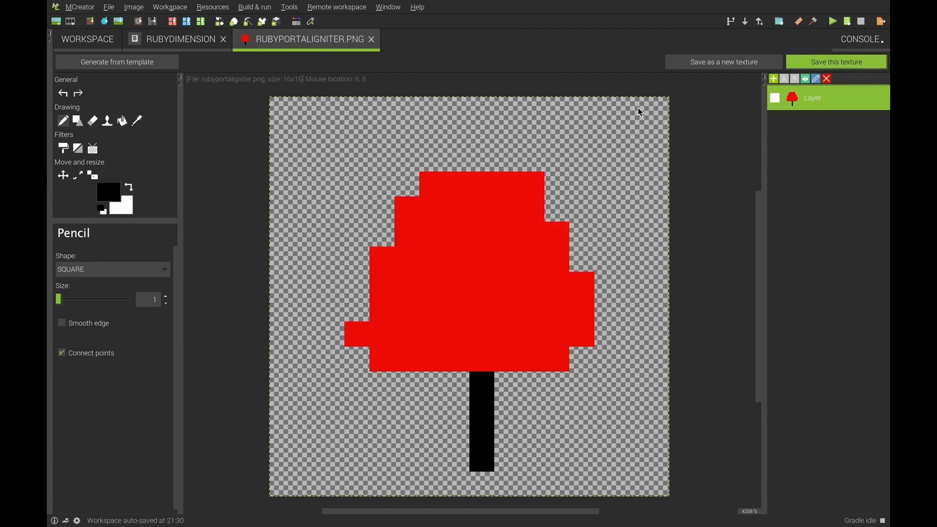
# In RubyDimension, assign the rubyportaligniter image as the portal igniter item texture and the dark red-speckled ore texture as the portal block texture
pyautogui.click(165, 41)
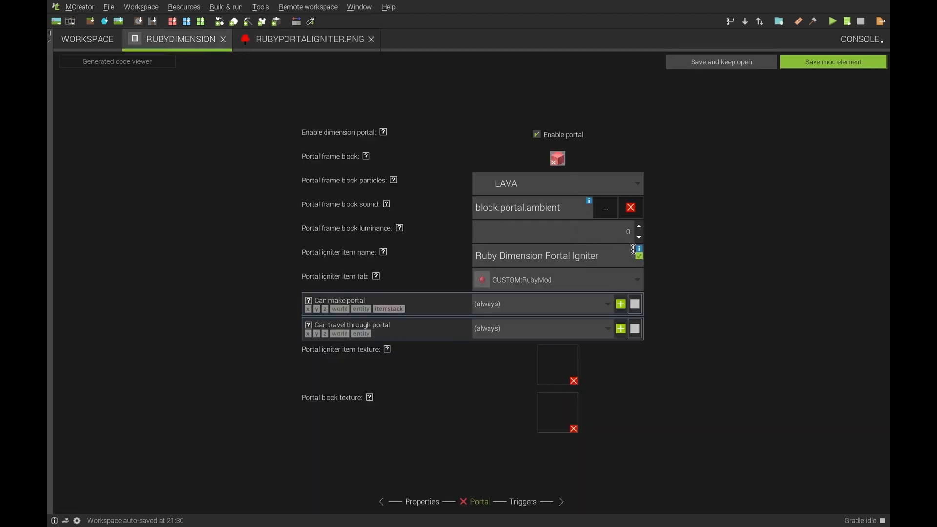
pyautogui.click(558, 370)
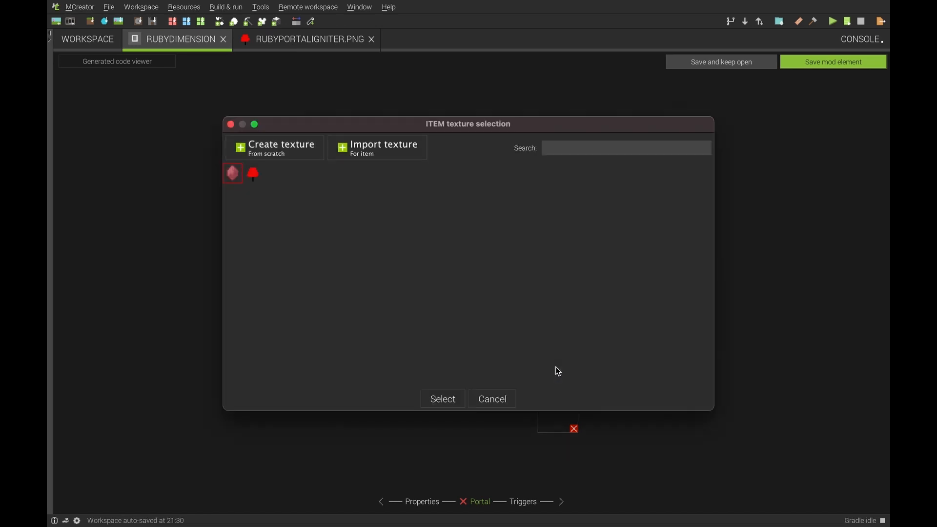
pyautogui.click(253, 173)
pyautogui.click(442, 399)
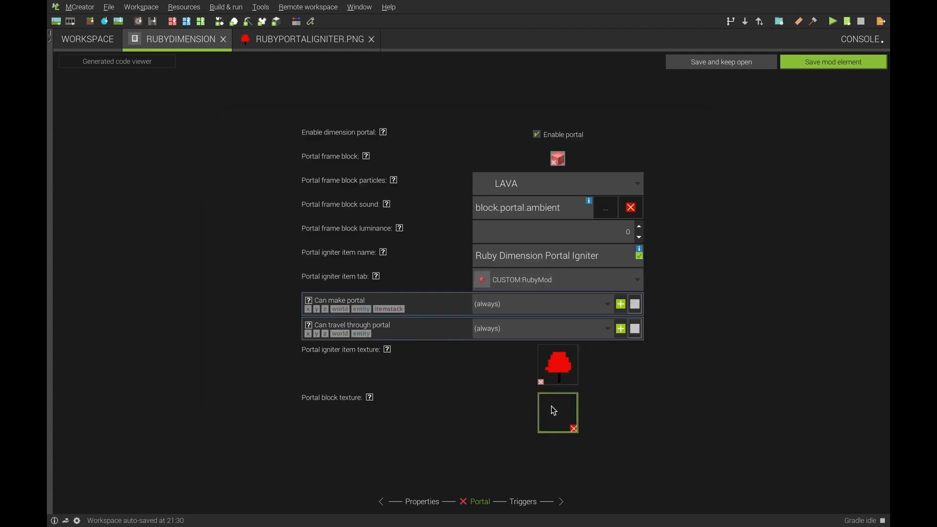
pyautogui.click(553, 411)
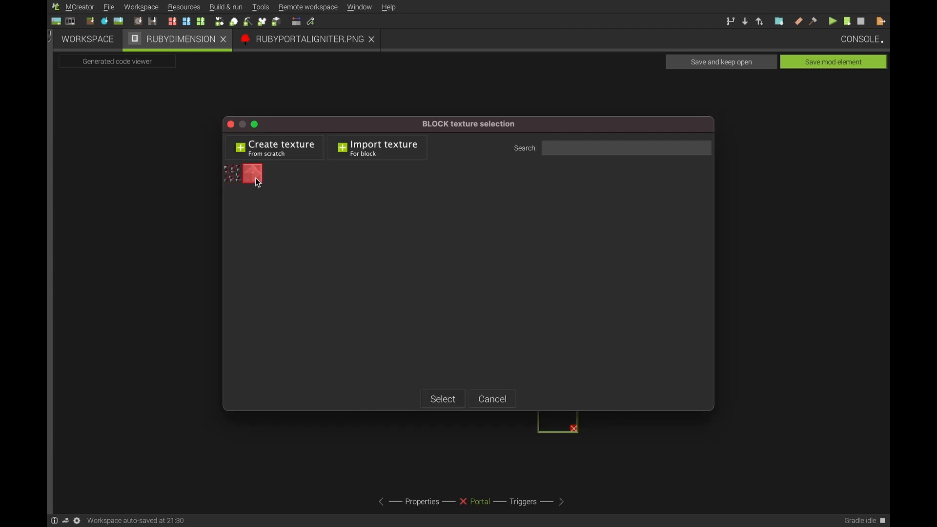
pyautogui.click(445, 403)
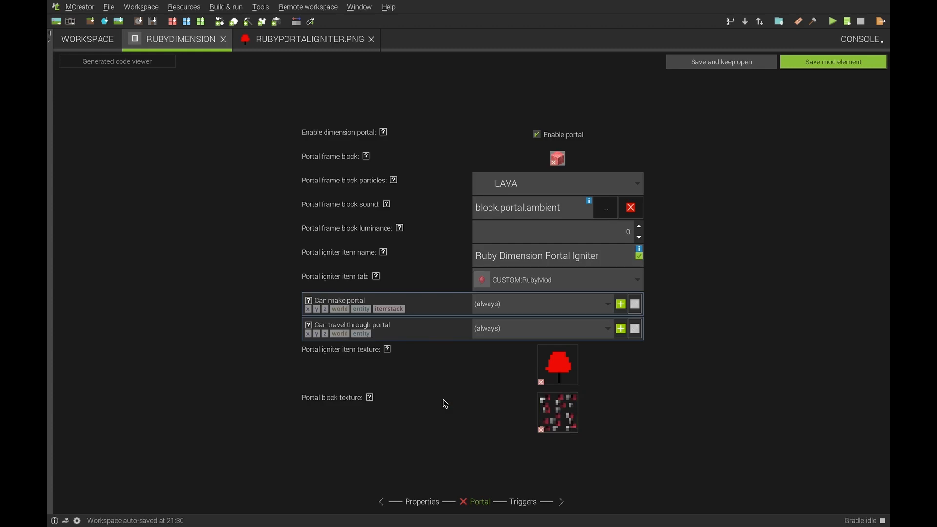
# Check the RubyDimension triggers, leave them without procedures, and save the mod element
pyautogui.click(526, 503)
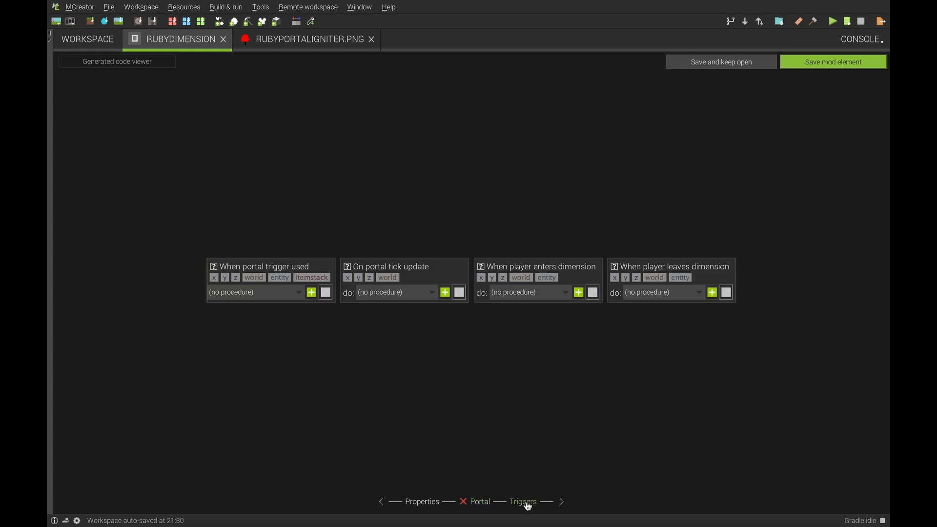
pyautogui.click(486, 503)
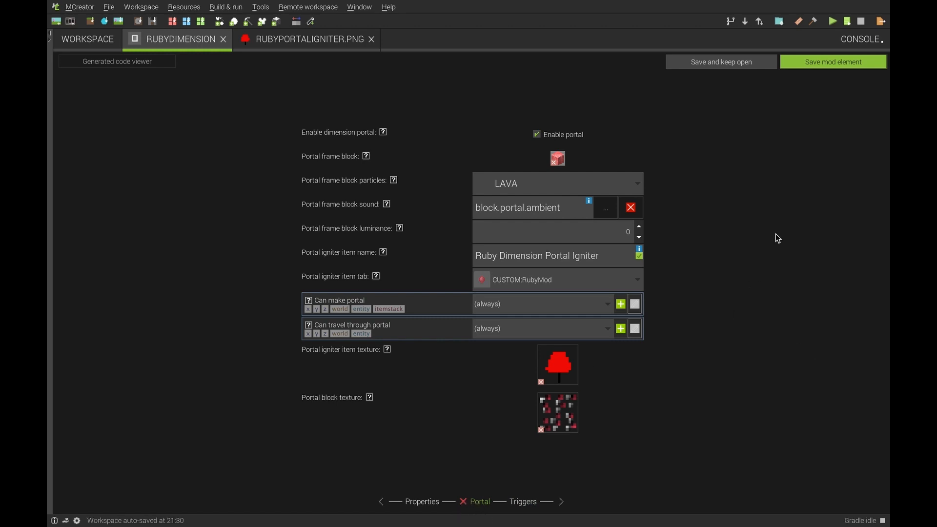
pyautogui.click(823, 63)
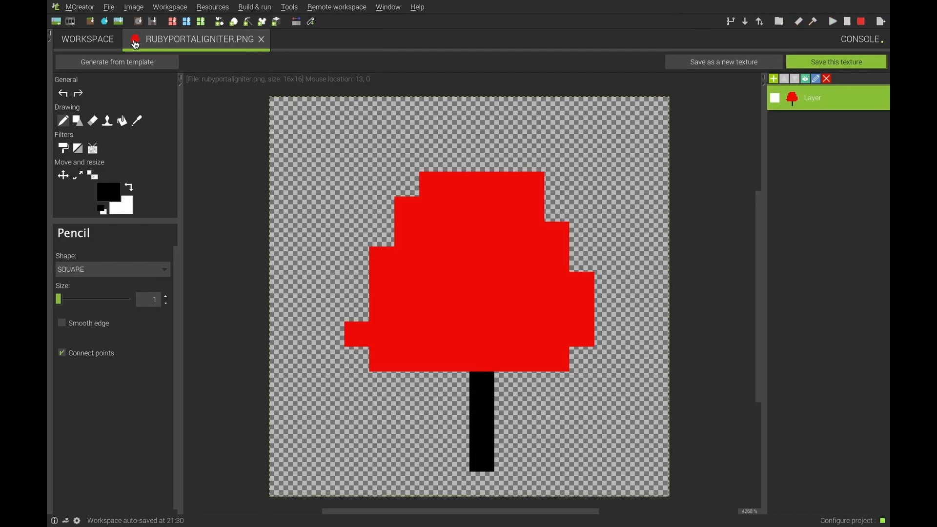
# Return to the workspace, close the rubyportaligniter.png texture, and select the RubyDimension element
pyautogui.click(101, 41)
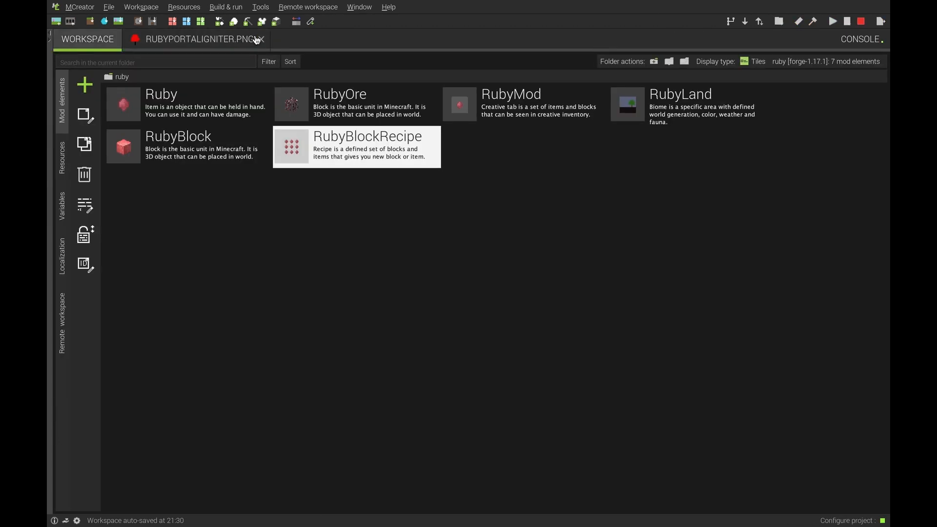
pyautogui.click(262, 39)
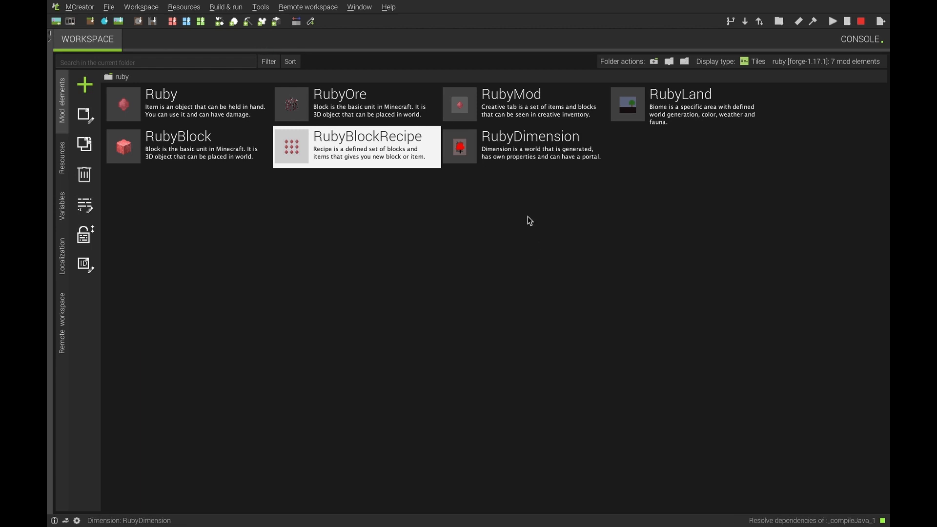
pyautogui.click(525, 157)
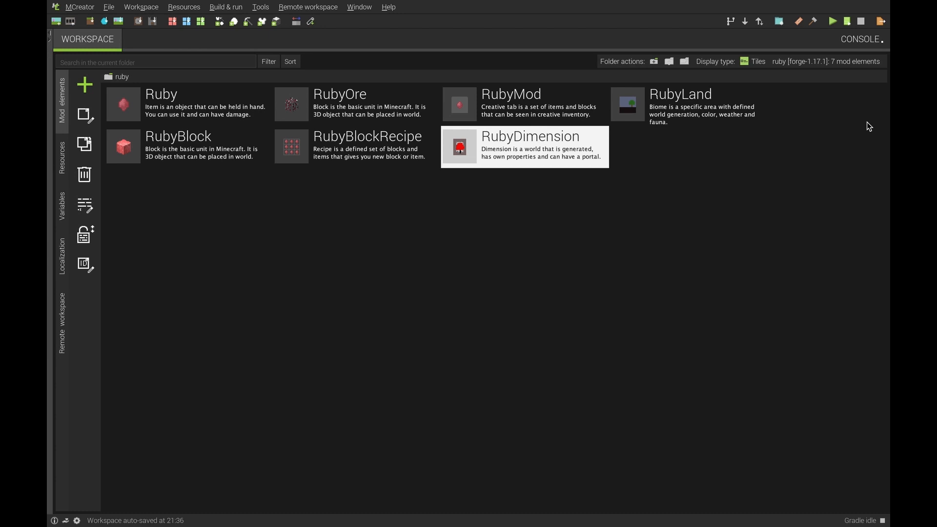
# Export the mod without donating and save it to the Desktop folder as rubymod.jar
pyautogui.click(882, 20)
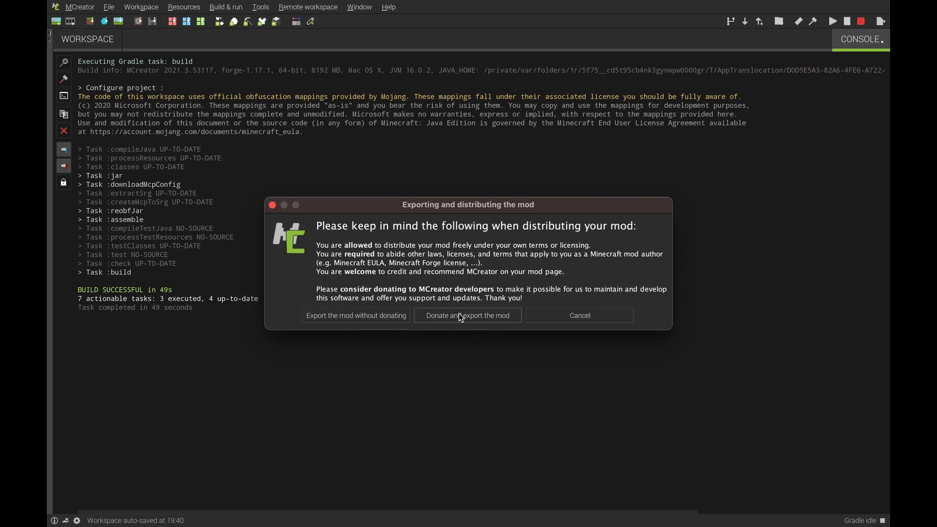
pyautogui.click(377, 316)
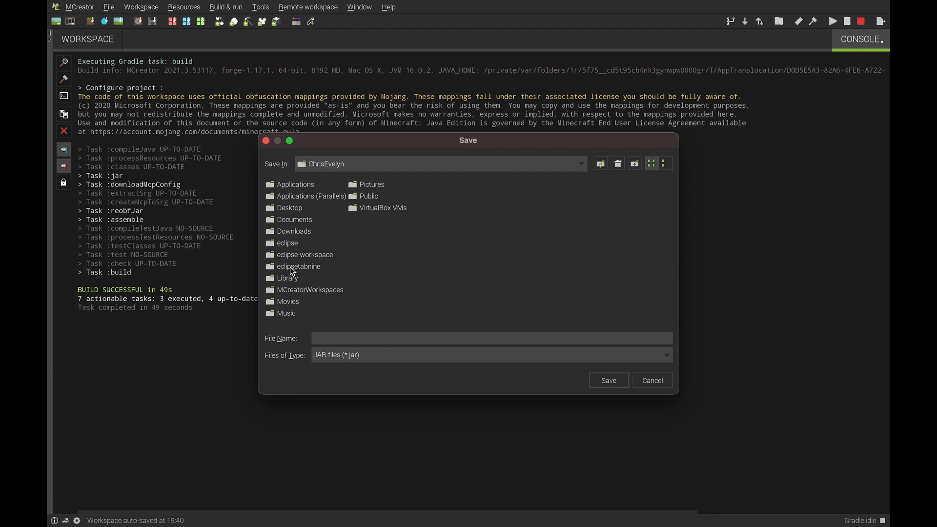
pyautogui.click(341, 166)
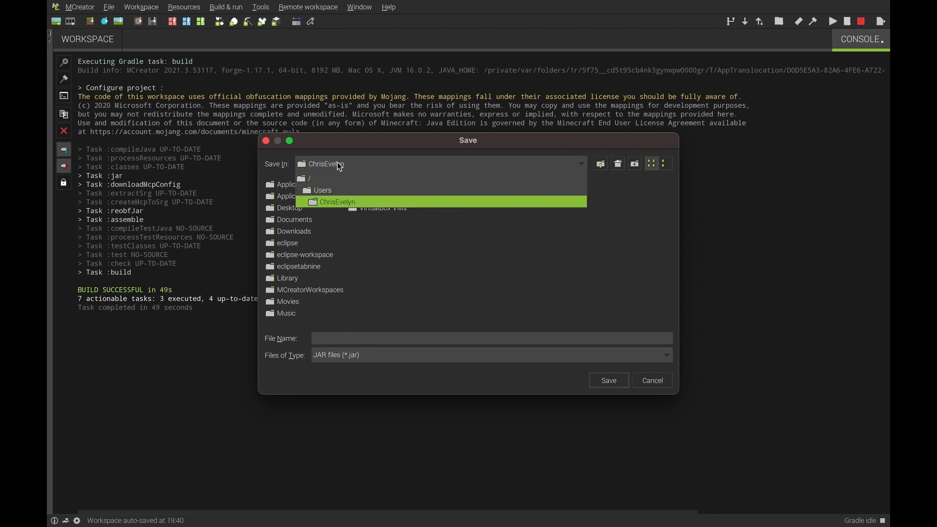
pyautogui.click(357, 292)
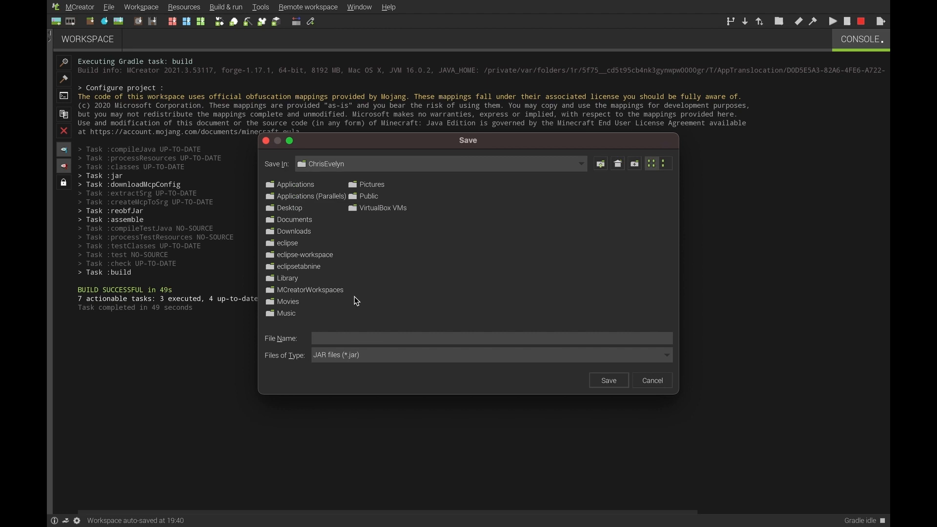
pyautogui.doubleClick(297, 209)
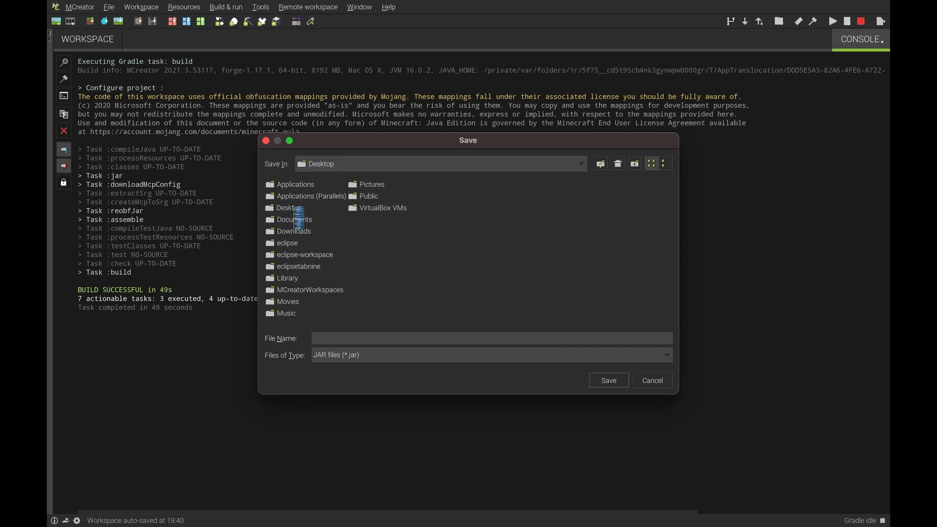
pyautogui.click(417, 338)
pyautogui.click(307, 216)
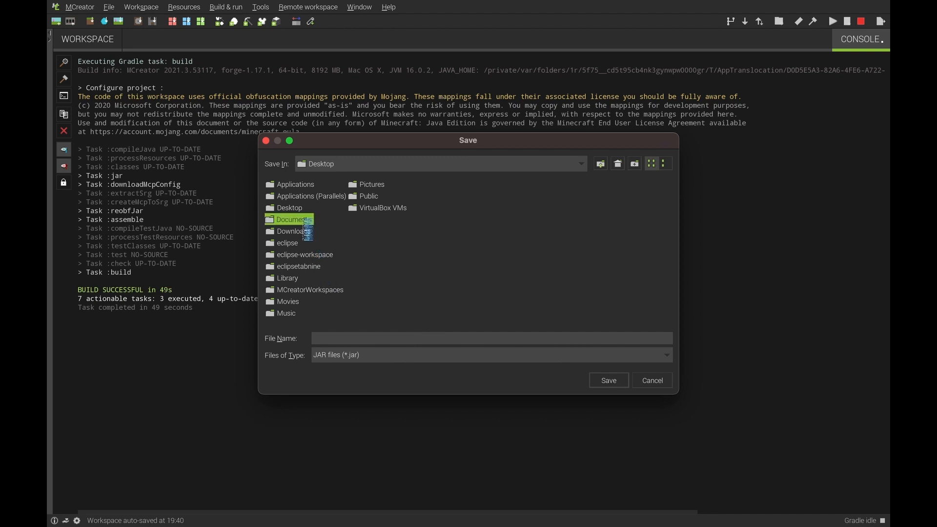
pyautogui.click(304, 208)
pyautogui.doubleClick(303, 209)
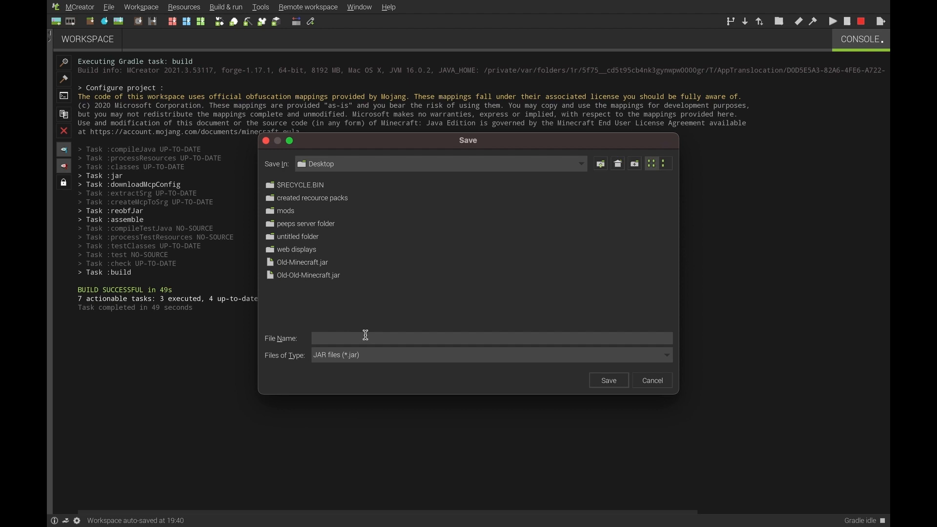
pyautogui.write('rubymod.jar')
pyautogui.click(608, 382)
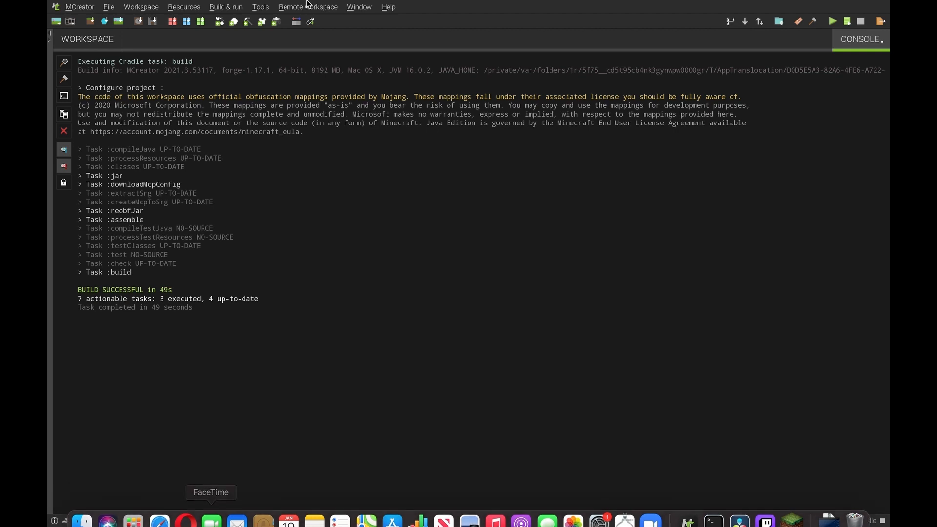
# Switch to the empty desktop space and locate the exported rubymod.jar file
pyautogui.hotkey('ctrl', 'Up')
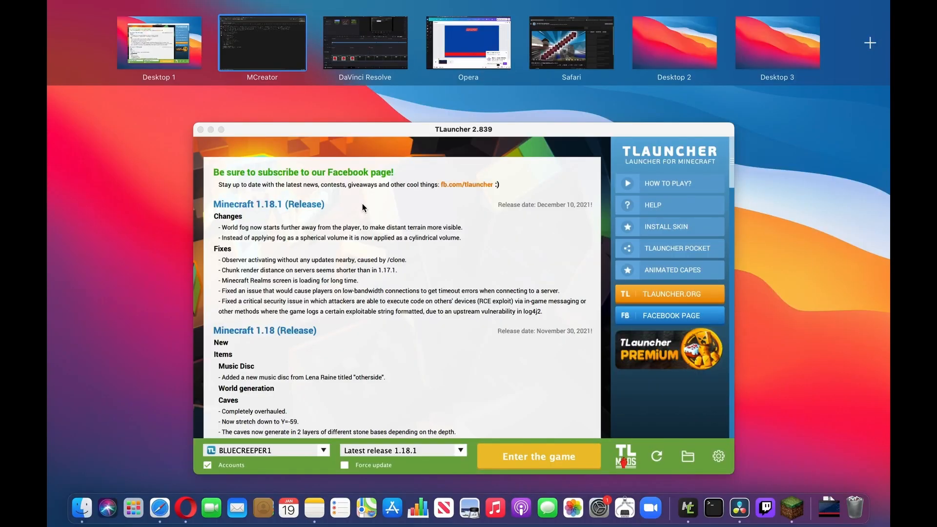
pyautogui.hotkey('ctrl', 'Up')
pyautogui.hotkey('ctrl', 'Up')
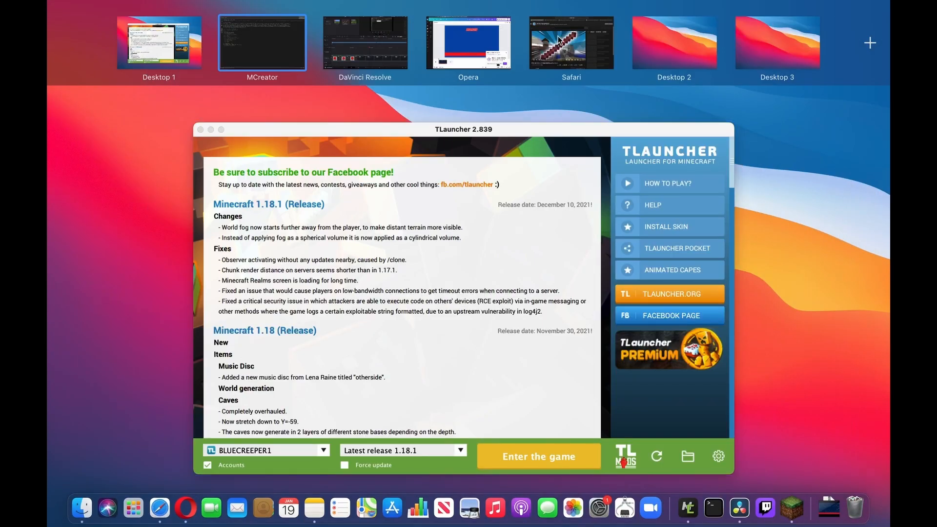
pyautogui.click(678, 41)
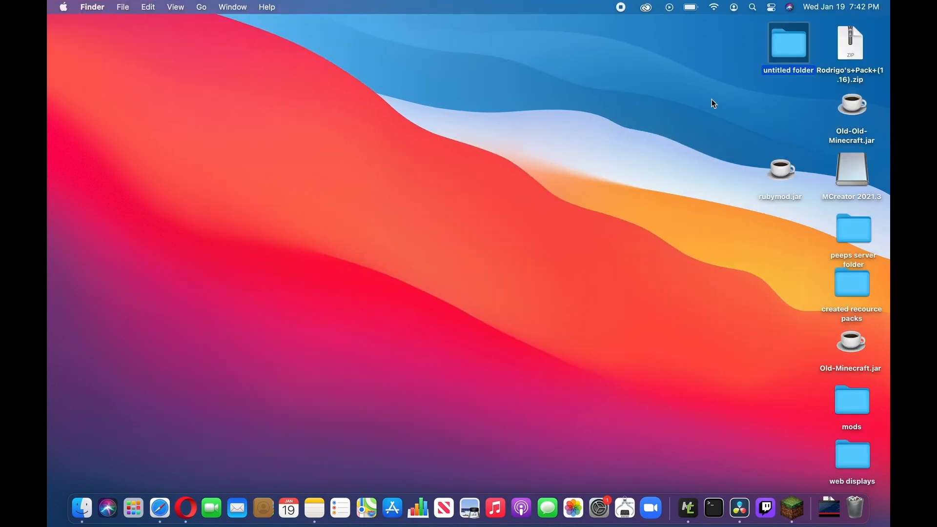
pyautogui.click(758, 148)
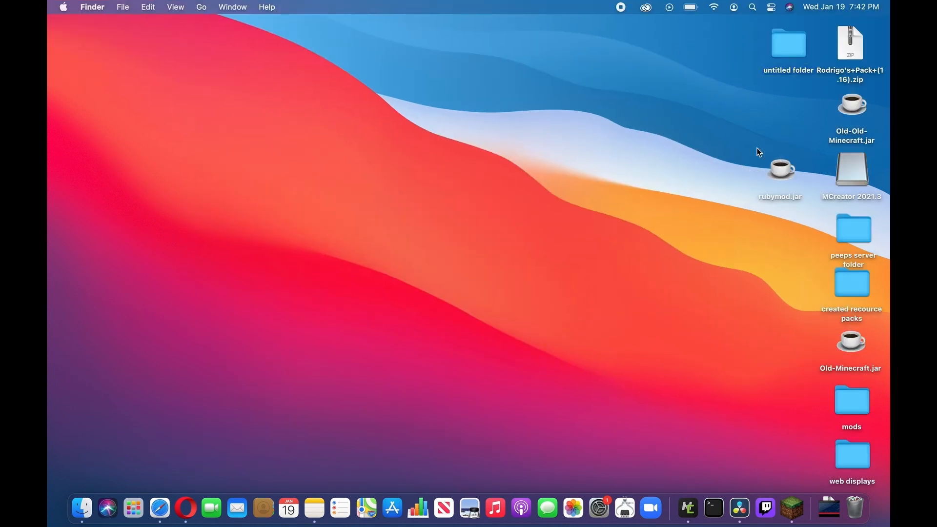
pyautogui.click(784, 174)
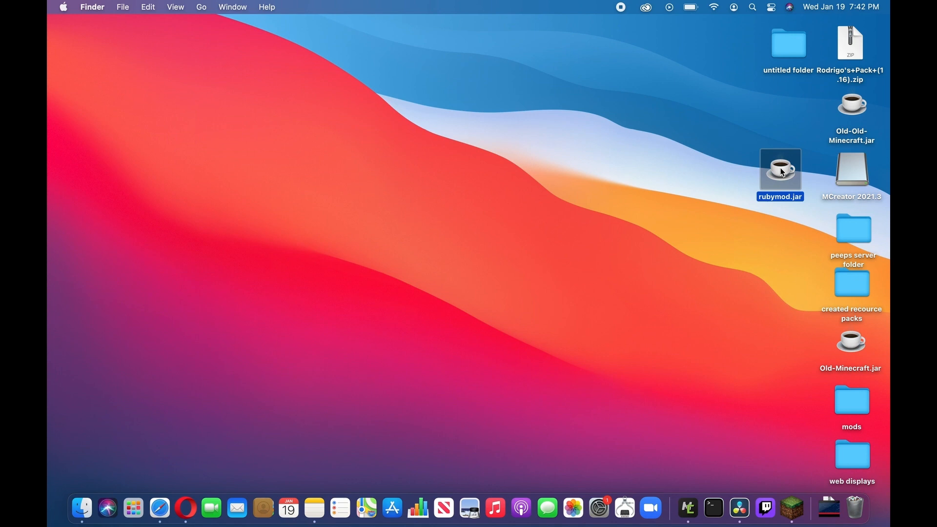
pyautogui.click(715, 285)
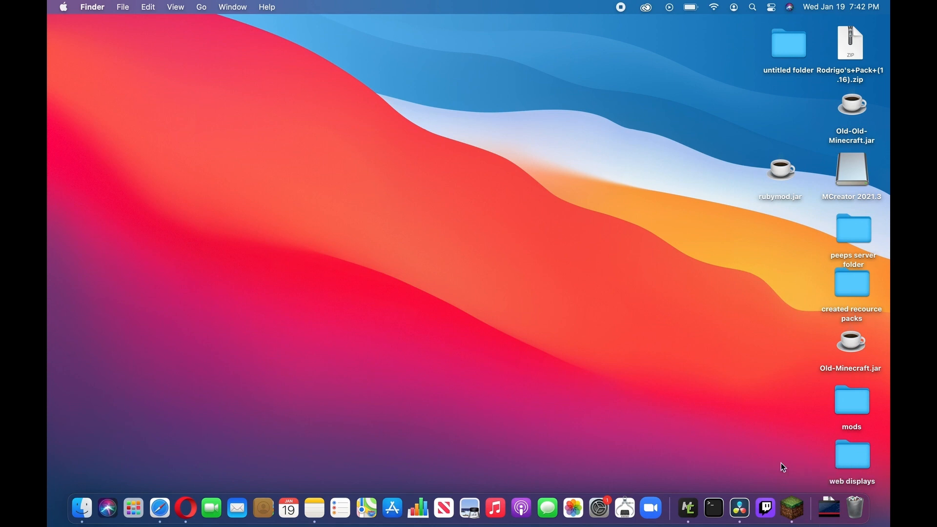
# In Finder, look through the user Library's Application Support folder for the minecraft folder and close the window
pyautogui.click(203, 11)
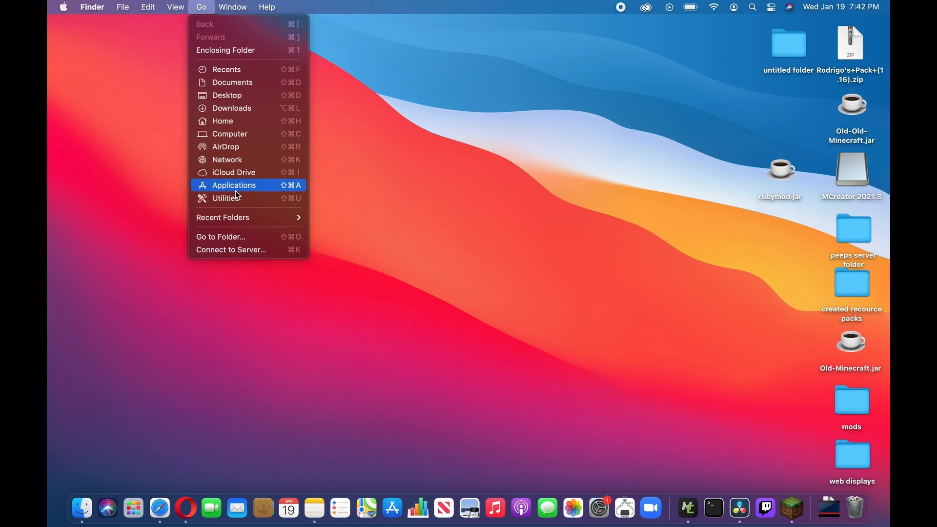
pyautogui.press('alt')
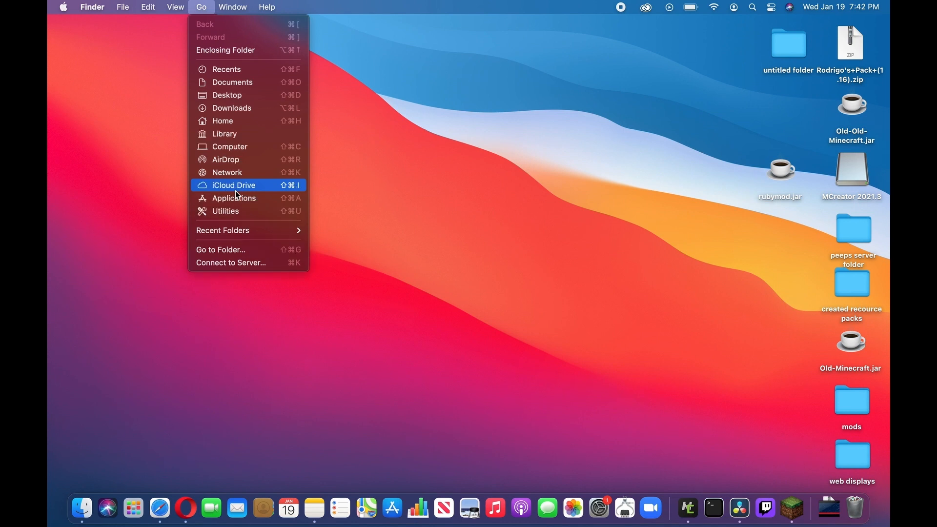
pyautogui.click(262, 135)
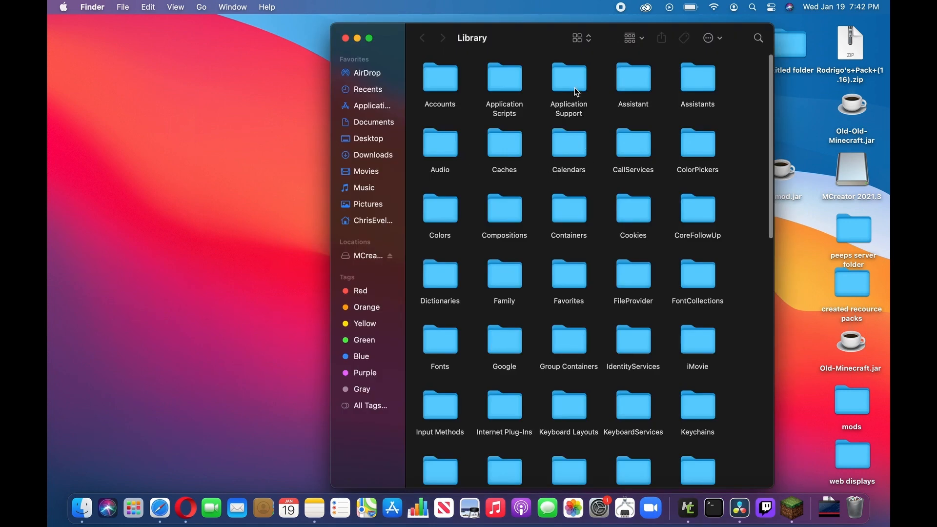
pyautogui.doubleClick(572, 89)
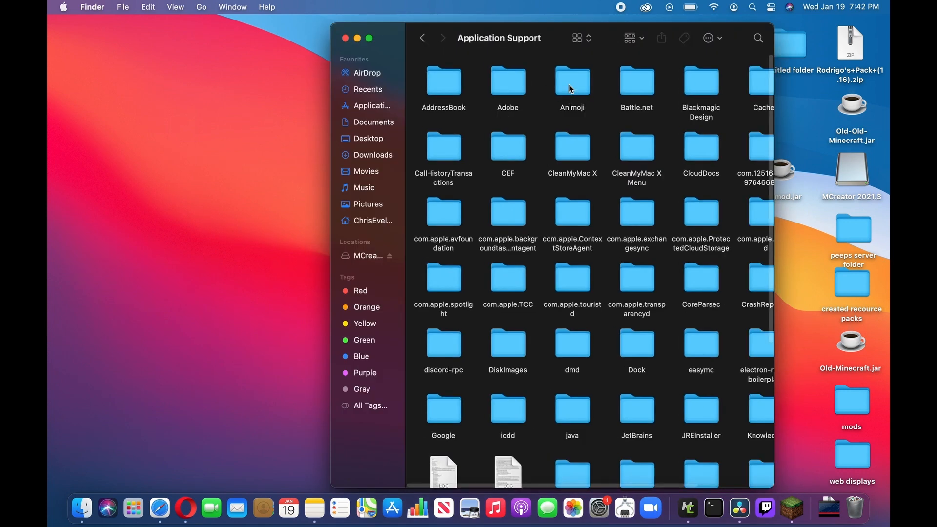
pyautogui.scroll(-2, 579, 193)
pyautogui.hscroll(1, 579, 193)
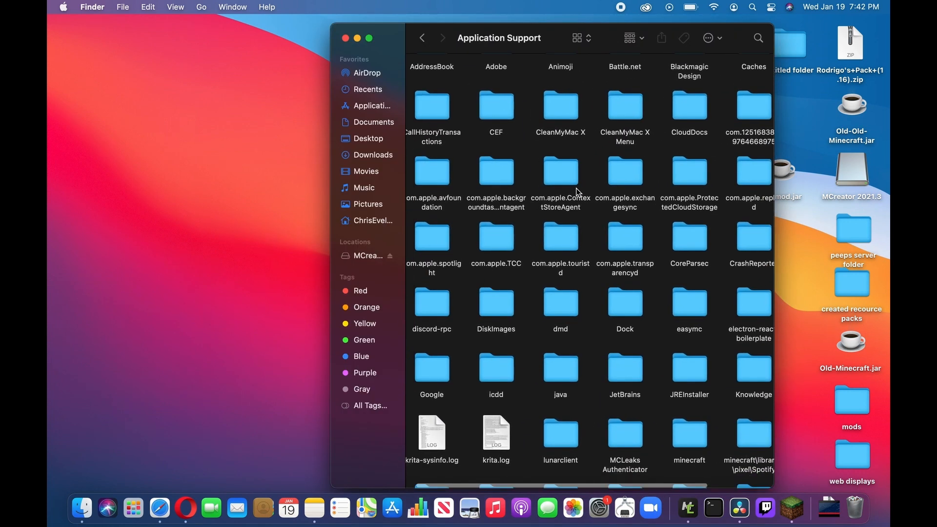
pyautogui.click(345, 38)
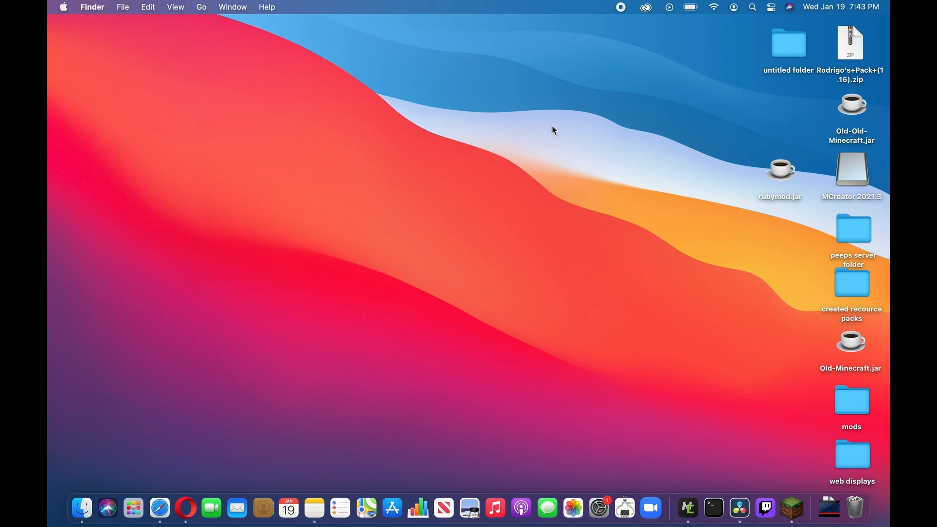
# Switch to TLauncher and open its minecraft game folder in Finder
pyautogui.click(792, 518)
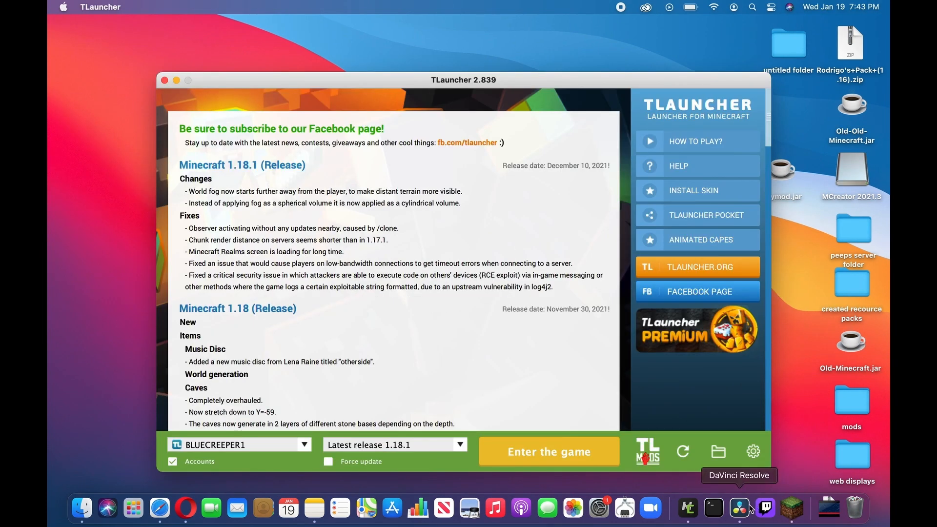
pyautogui.click(724, 454)
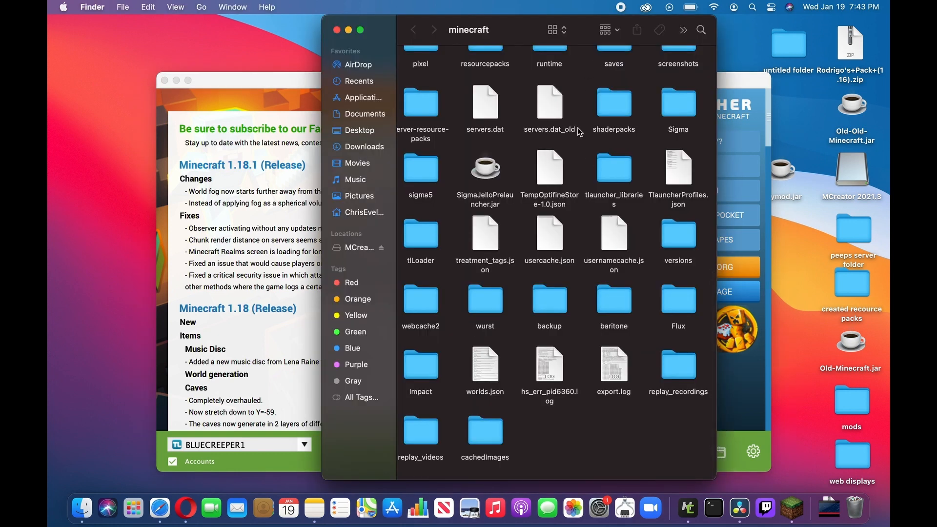
pyautogui.scroll(2, 570, 141)
pyautogui.scroll(1, 571, 143)
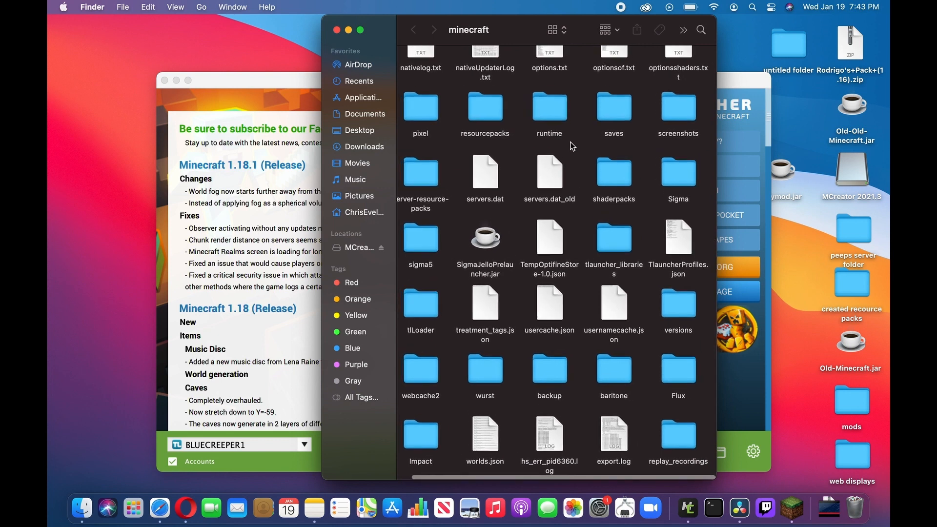
# Open the mods folder inside the minecraft folder and move rubymod.jar into it from the desktop
pyautogui.click(203, 7)
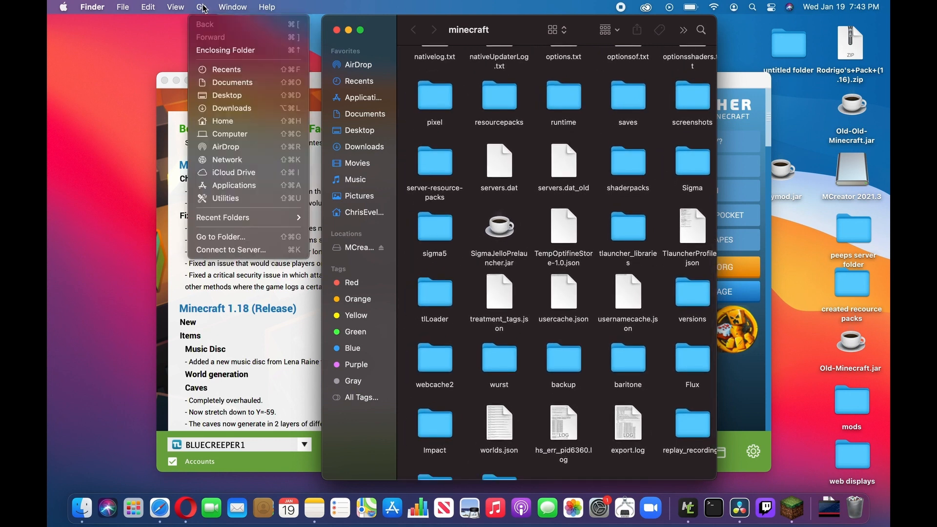
pyautogui.click(204, 7)
pyautogui.scroll(-3, 520, 212)
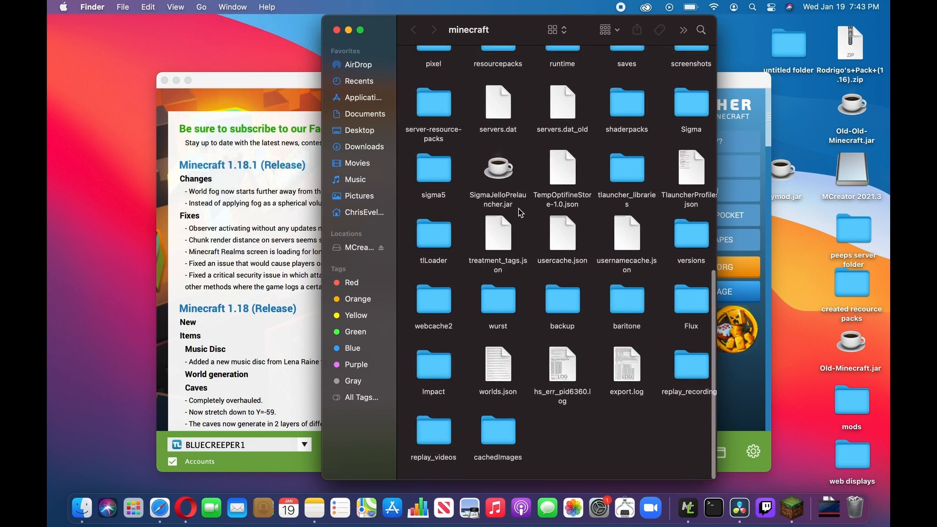
pyautogui.hscroll(1, 521, 213)
pyautogui.hscroll(-1, 519, 209)
pyautogui.scroll(12, 519, 208)
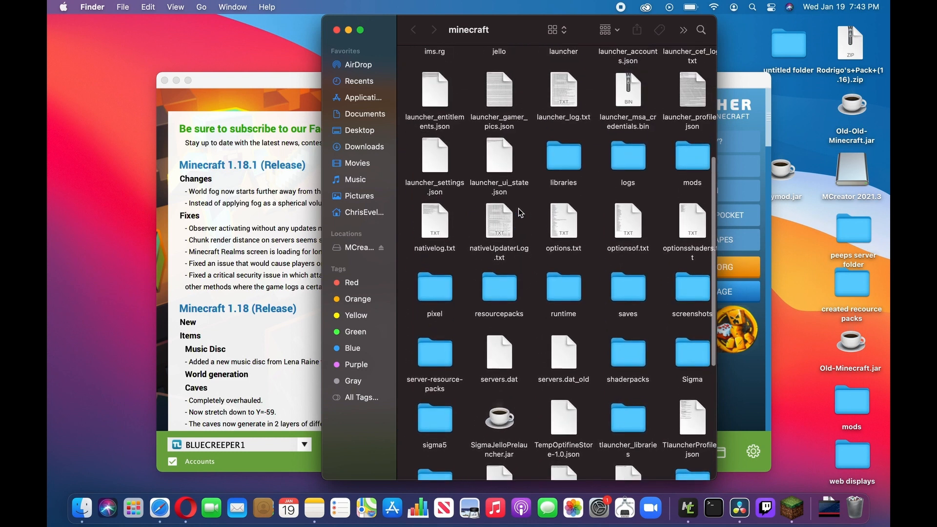
pyautogui.doubleClick(690, 155)
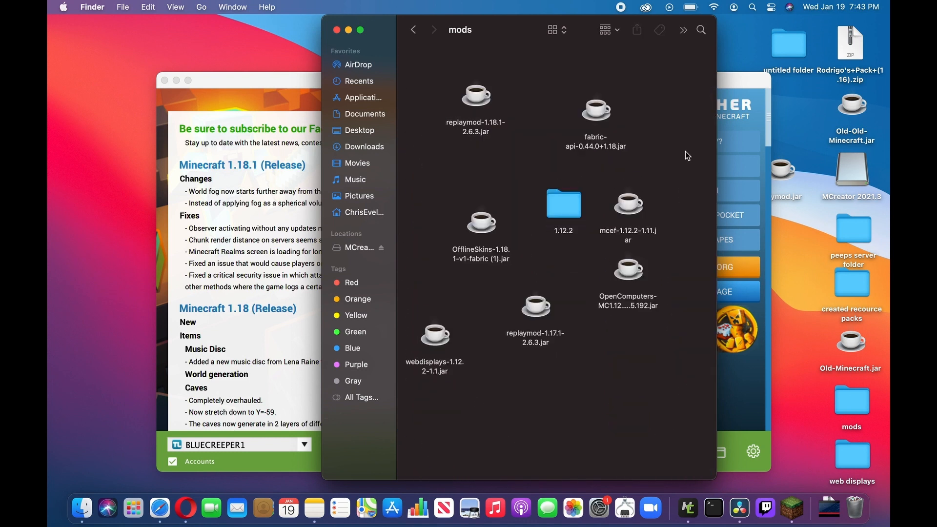
pyautogui.moveTo(786, 177); pyautogui.dragTo(538, 149)
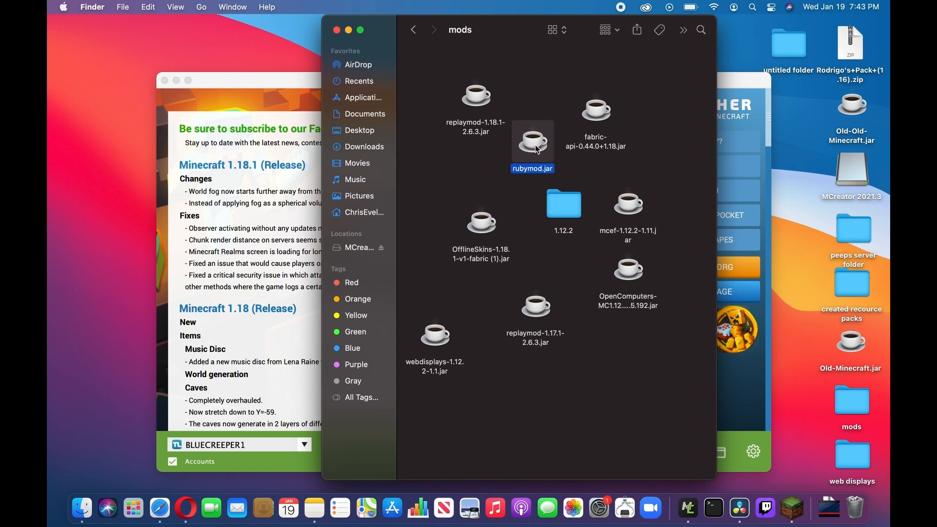
# Switch to Minecraft and view the Ruby Mod tab on the second page of the creative inventory
pyautogui.click(241, 311)
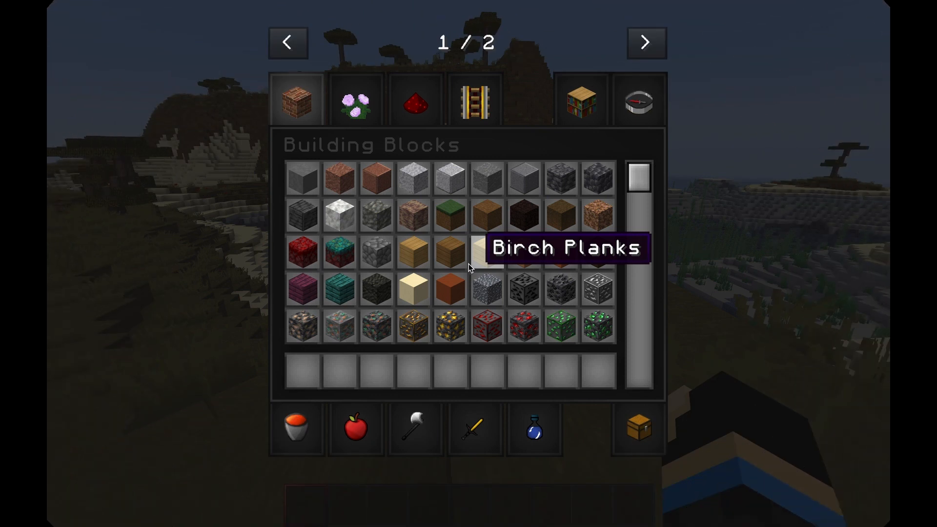
pyautogui.click(648, 43)
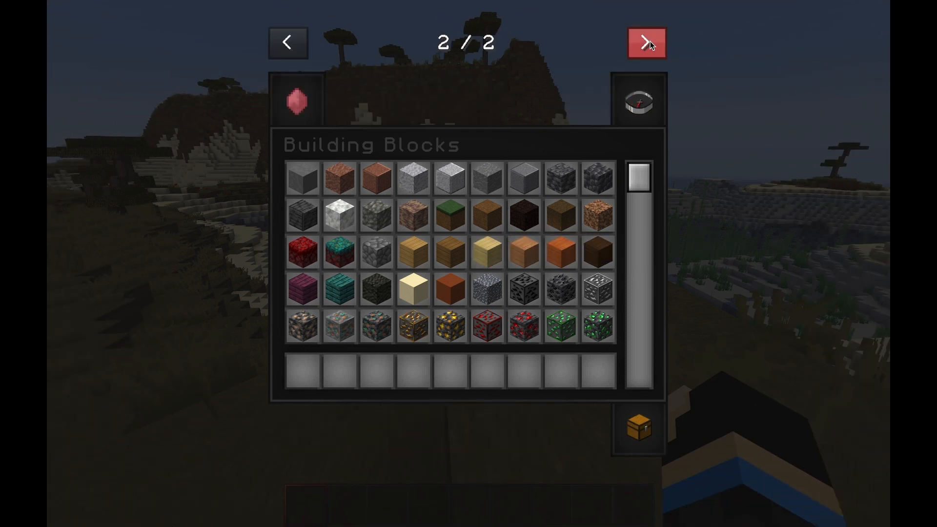
pyautogui.click(303, 94)
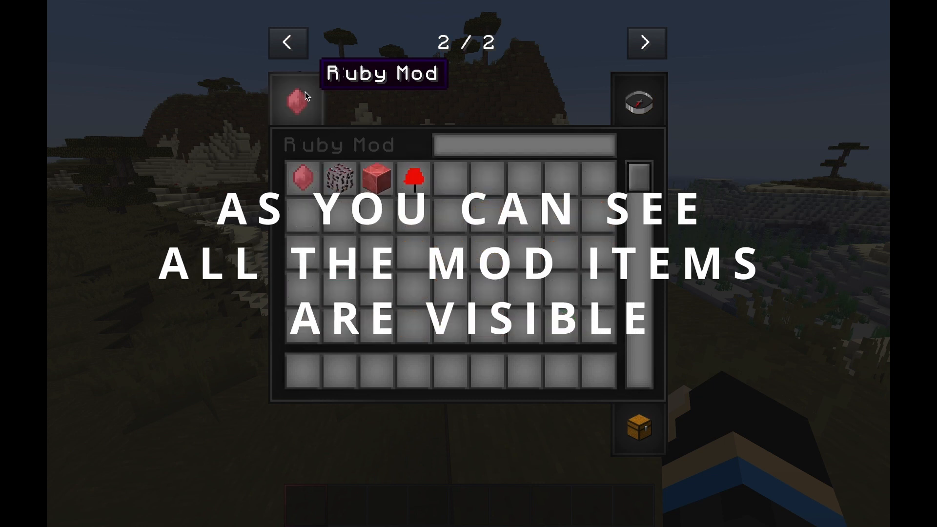